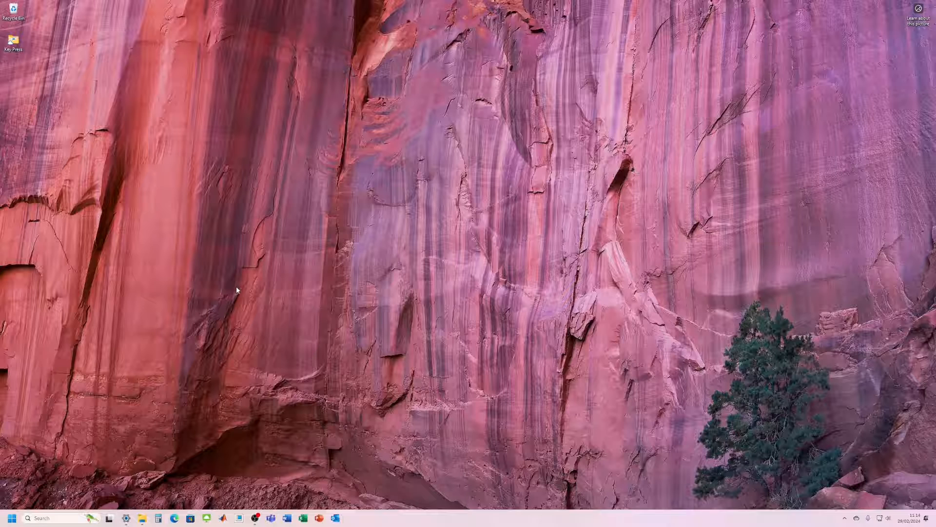
Find and launch Creo Parametric 10.0.0.0 from Windows
left_click(10, 525)
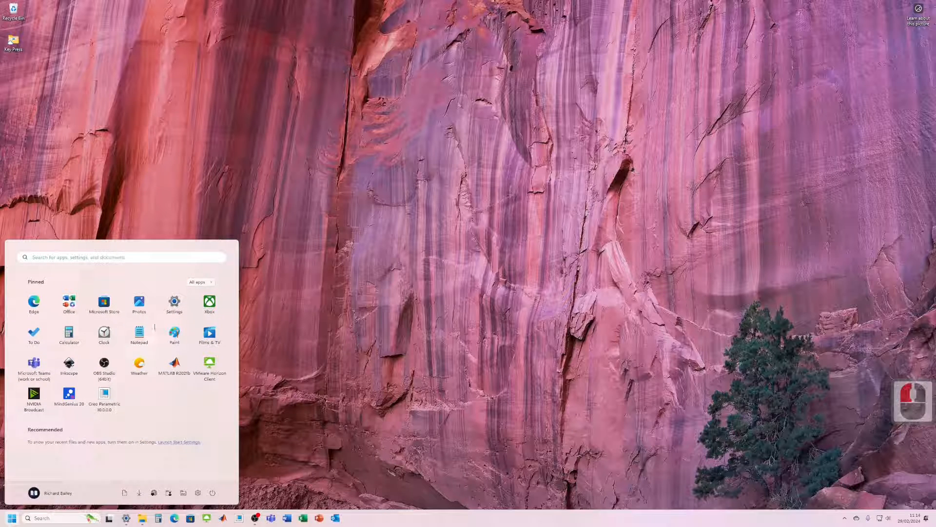
left_click(123, 258)
type("creo")
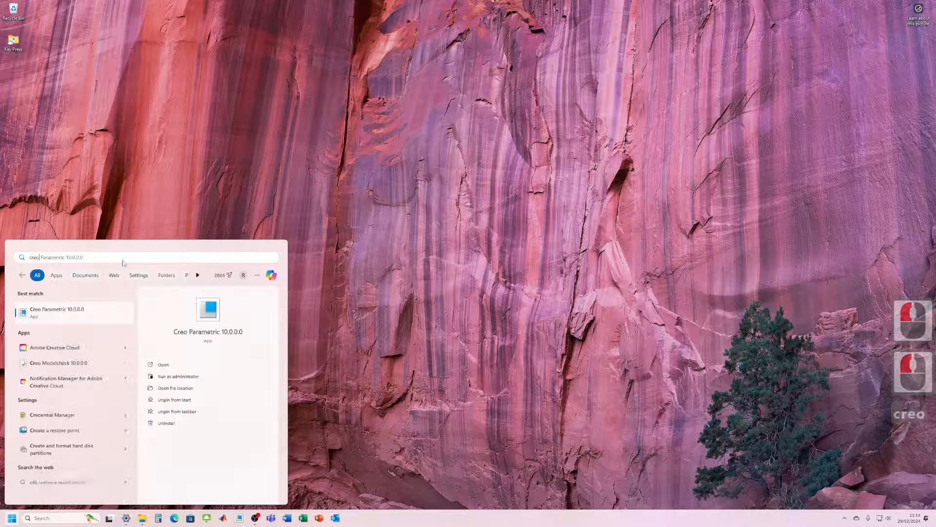
left_click(84, 306)
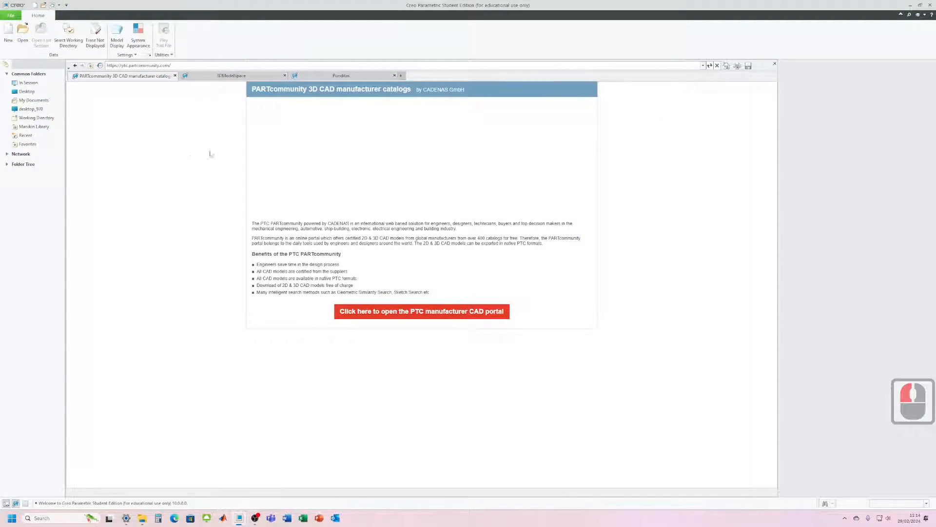
Set the working directory to the user's Downloads folder on the Storage (S:) drive
left_click(68, 37)
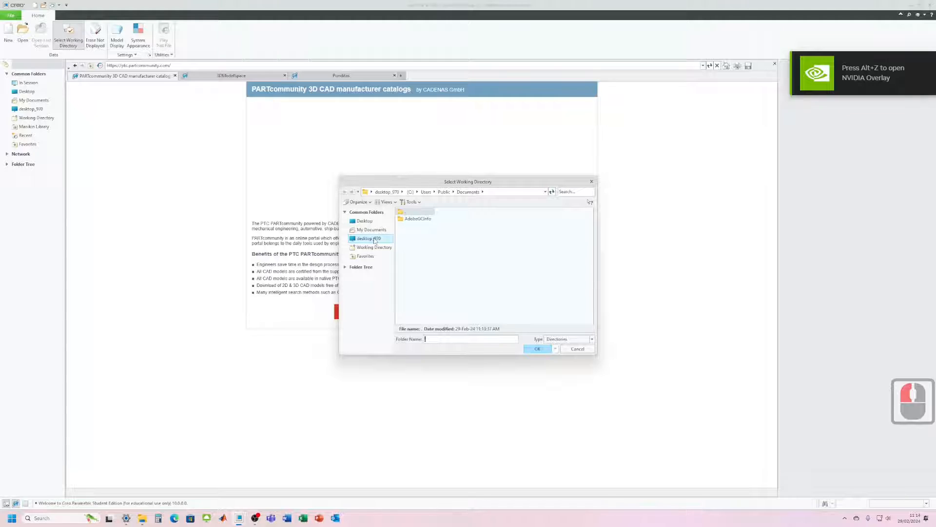
left_click(373, 240)
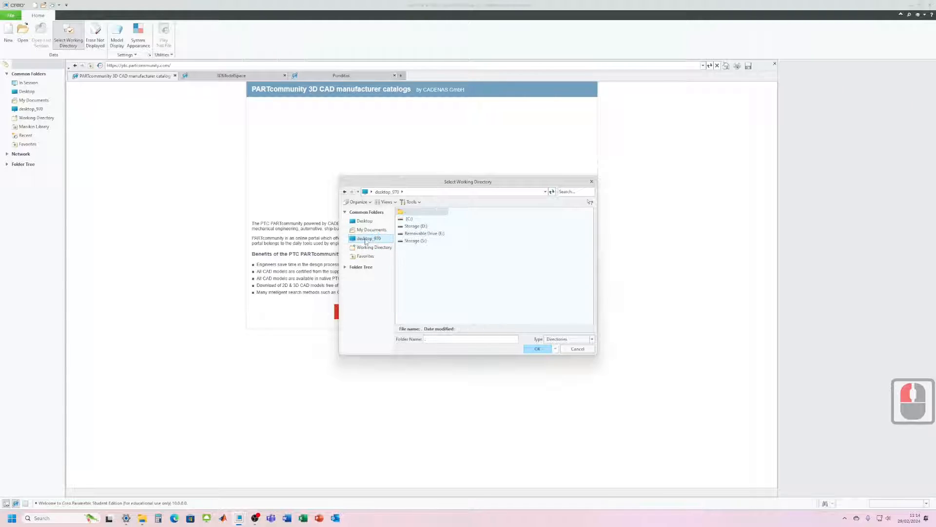
double_click(414, 240)
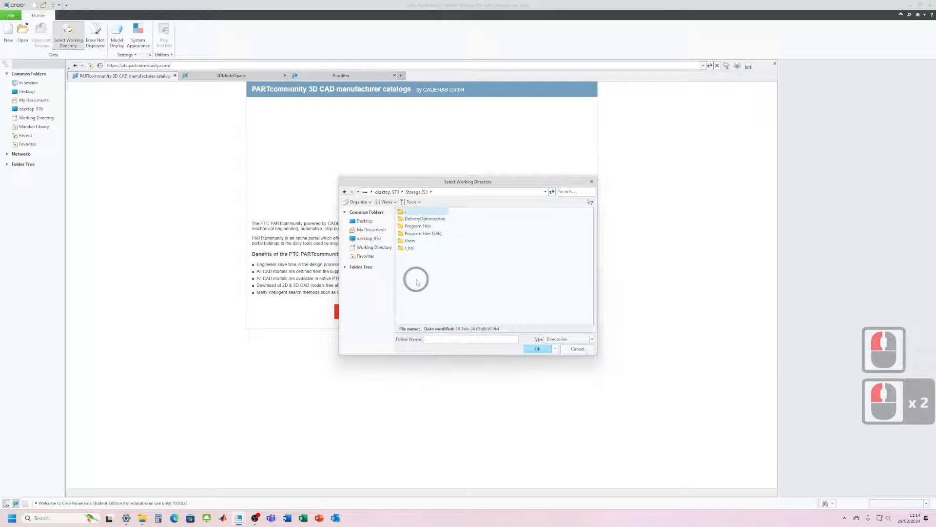
double_click(408, 241)
double_click(405, 218)
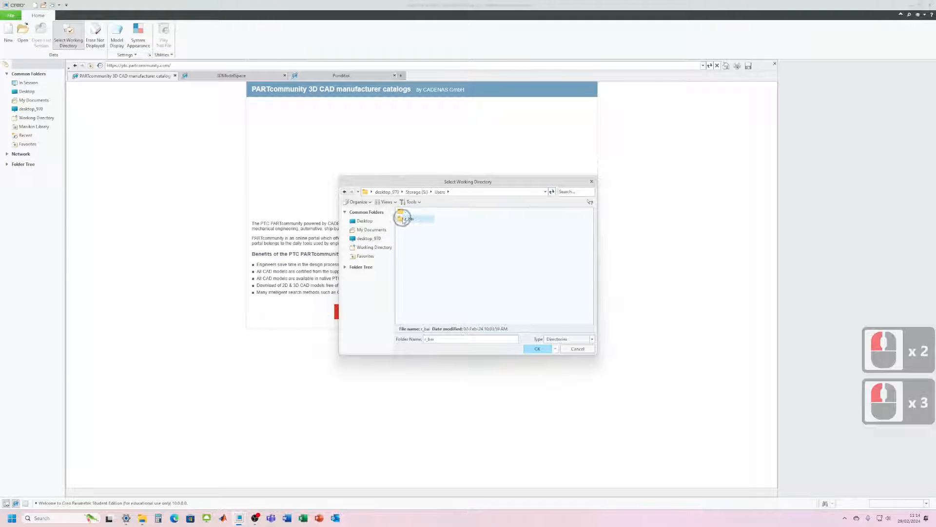
double_click(415, 226)
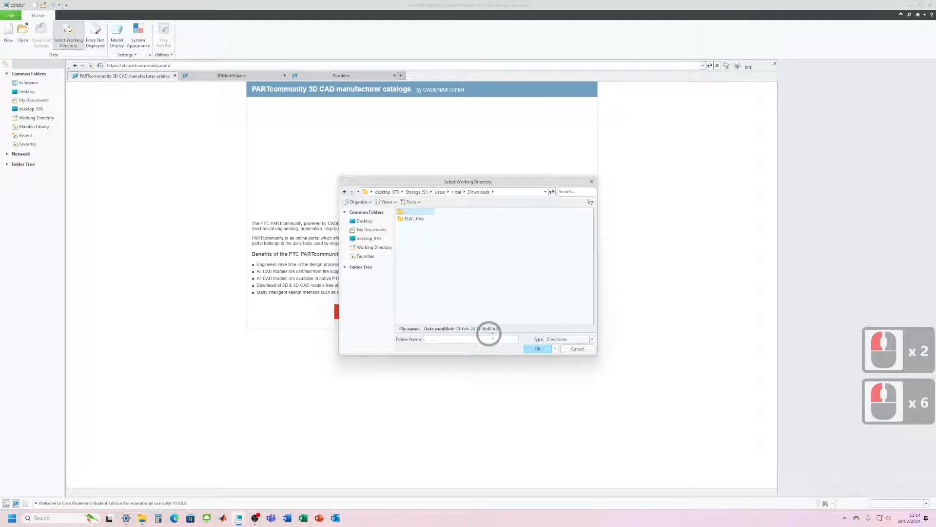
left_click(534, 349)
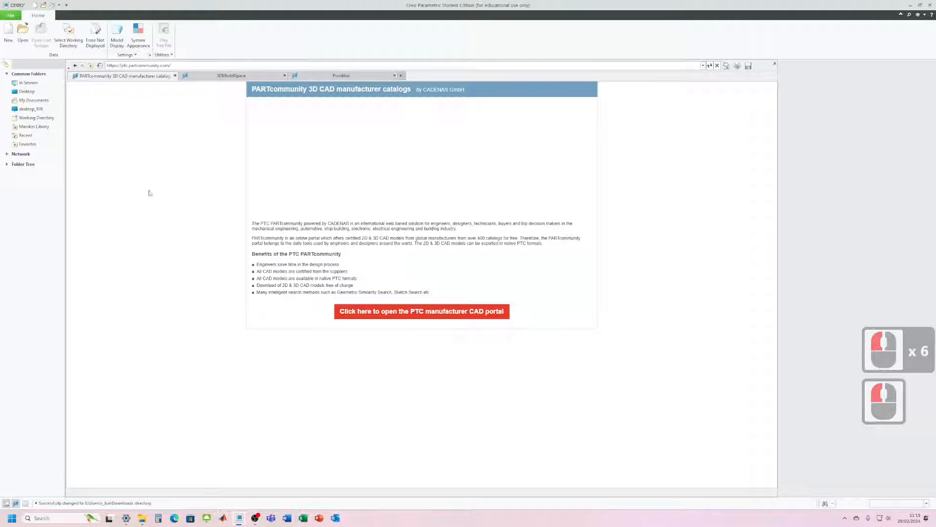
Import enge1004_asm_1.stp from the working directory as an assembly and display it shaded with edges
left_click(22, 33)
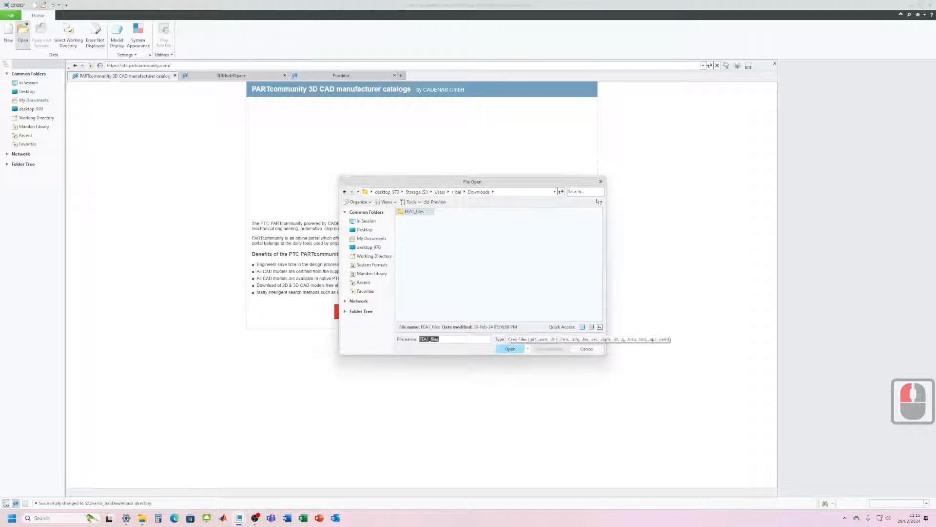
left_click(531, 341)
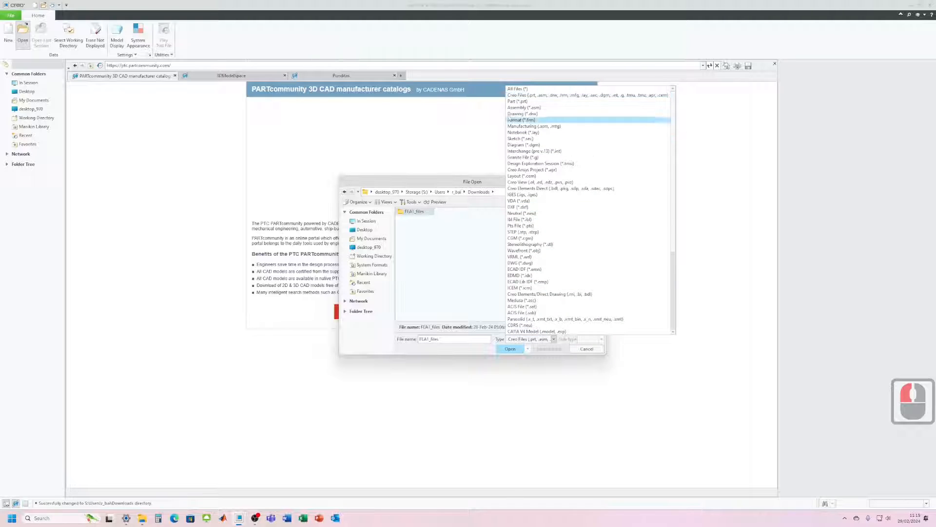
left_click(517, 89)
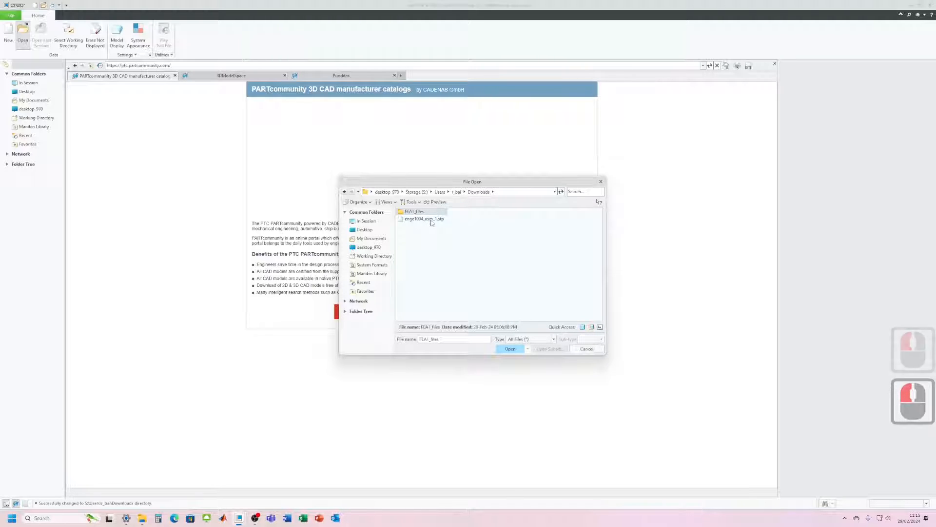
left_click(424, 219)
left_click(518, 347)
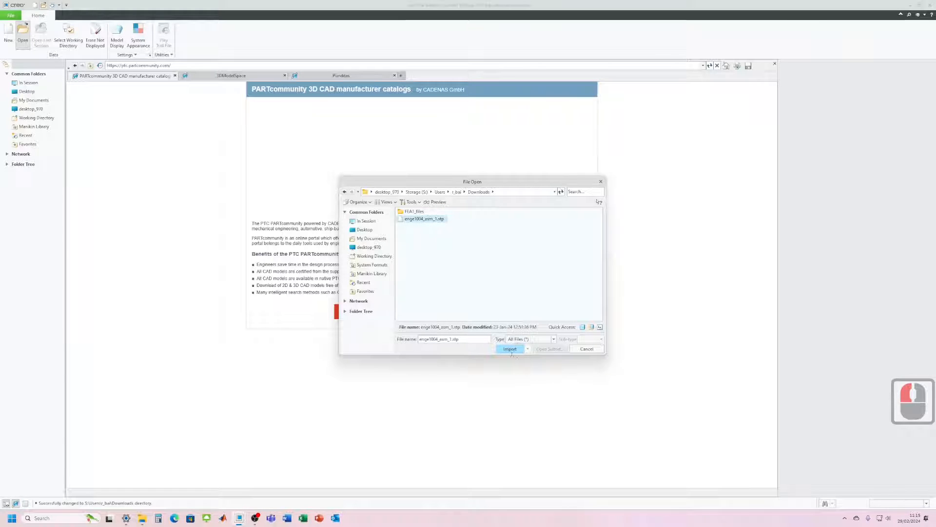
left_click(518, 347)
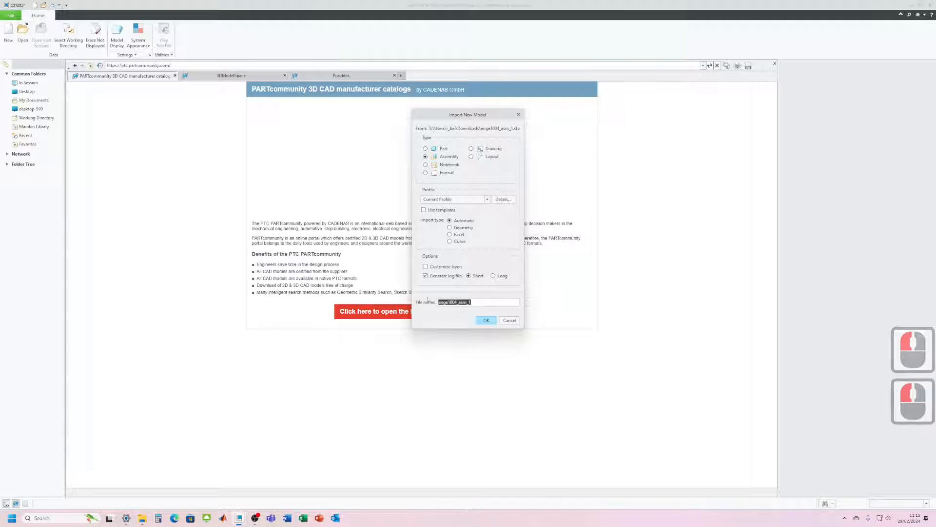
left_click(486, 321)
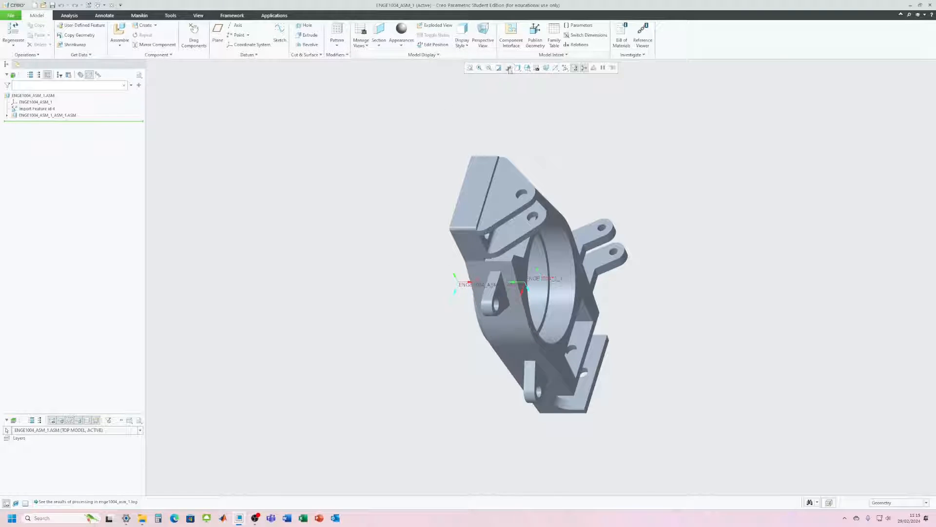
left_click(519, 70)
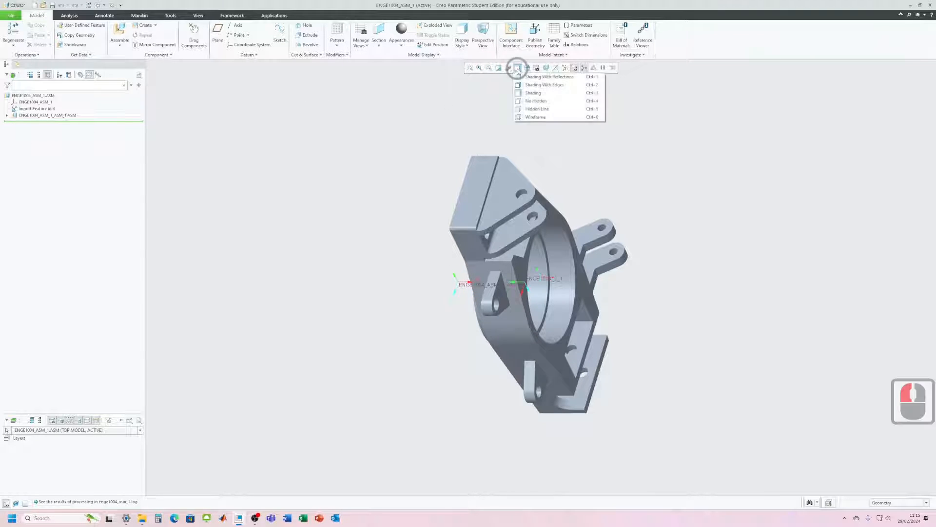
left_click(532, 85)
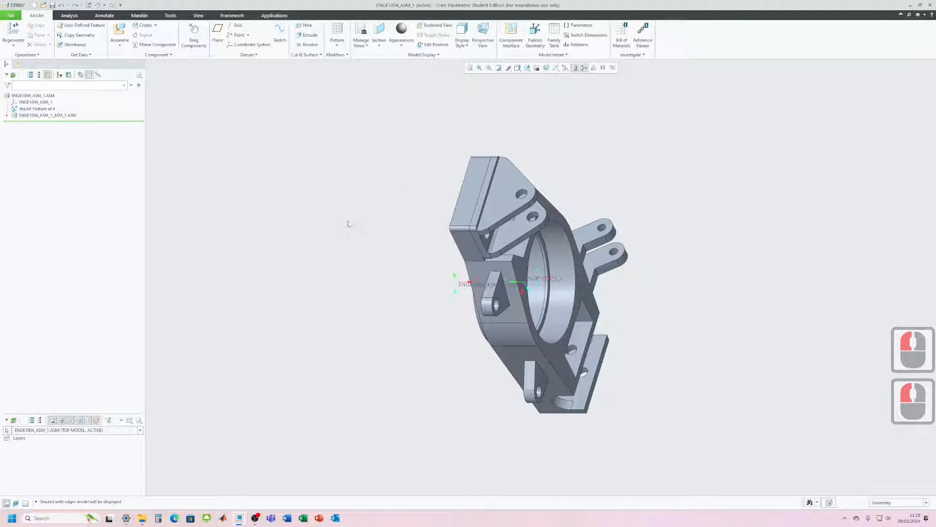
Save the assembly in the Downloads folder and check the resulting files in File Explorer
left_click(53, 6)
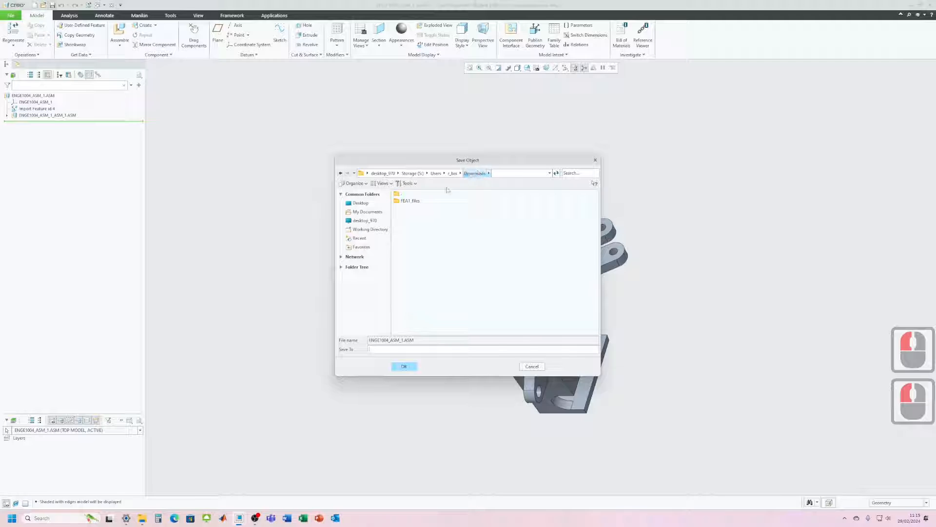
left_click(403, 367)
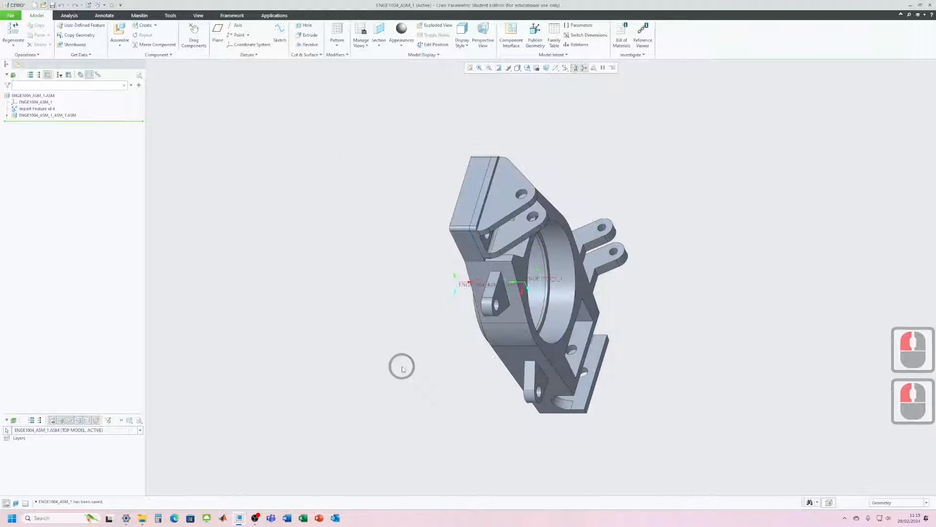
left_click(142, 519)
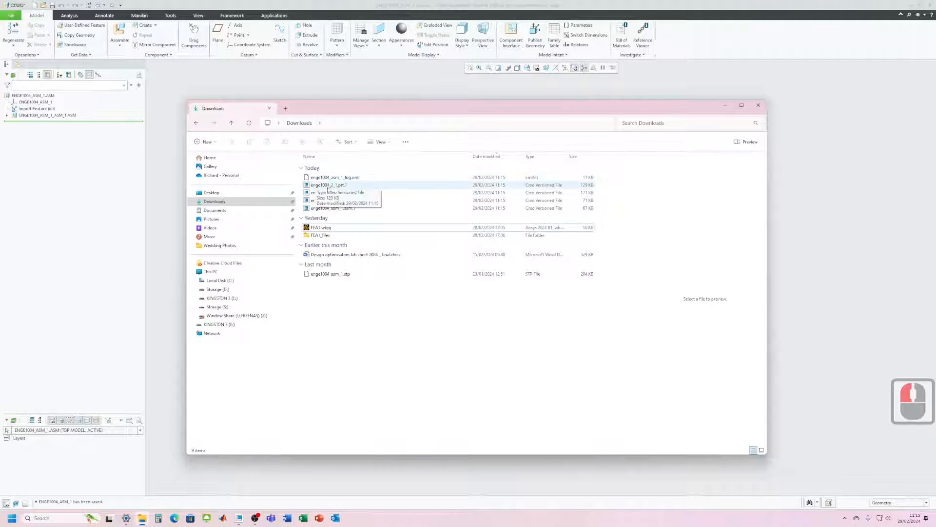
left_click(726, 106)
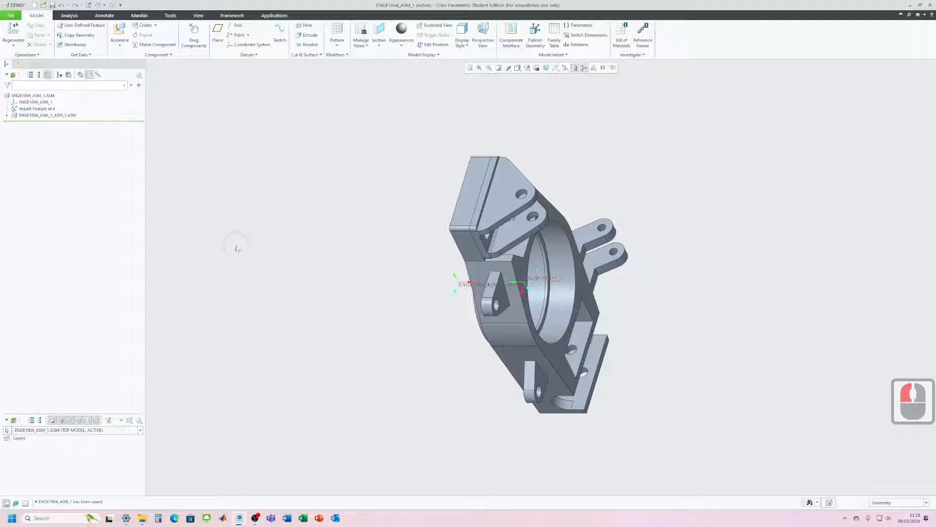
Expand the imported subassembly in the model tree and open its main part, ENGE1004_1_1.PRT, on its own
left_click(6, 115)
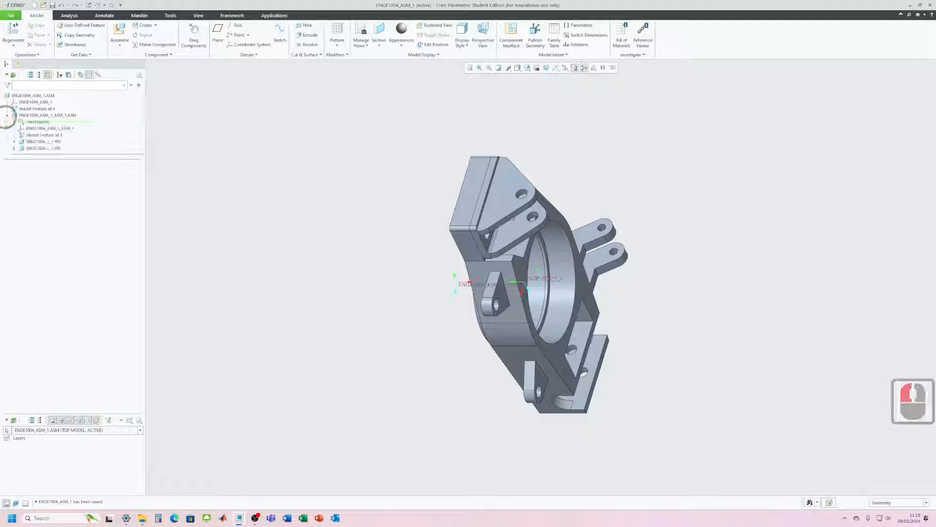
left_click(38, 148)
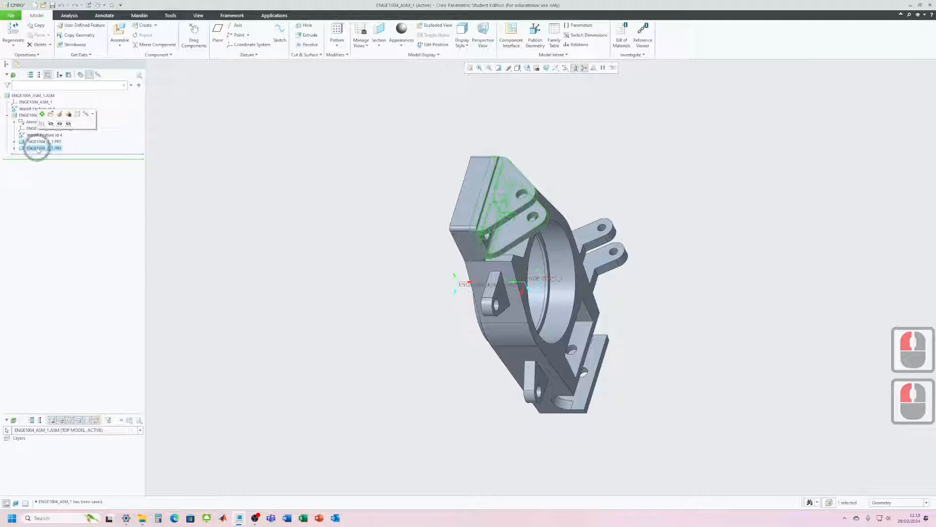
left_click(36, 142)
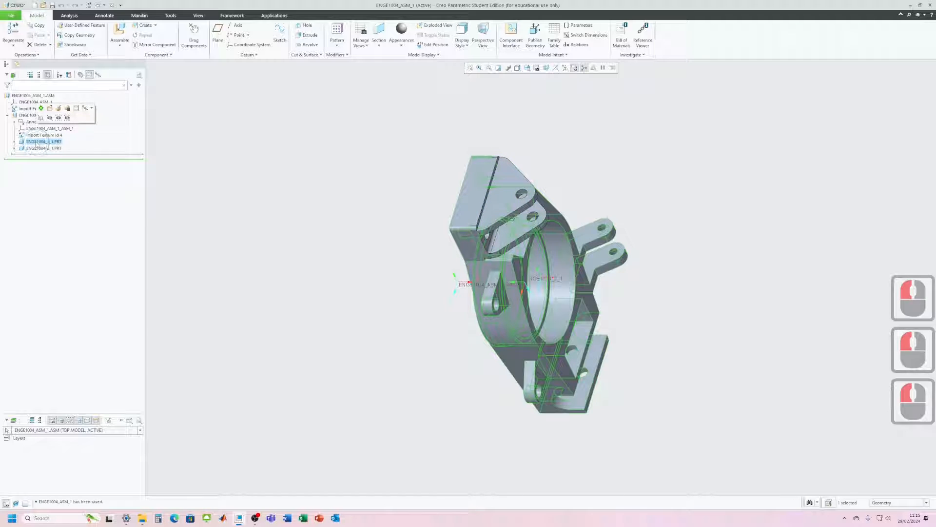
left_click(50, 109)
left_click(326, 275)
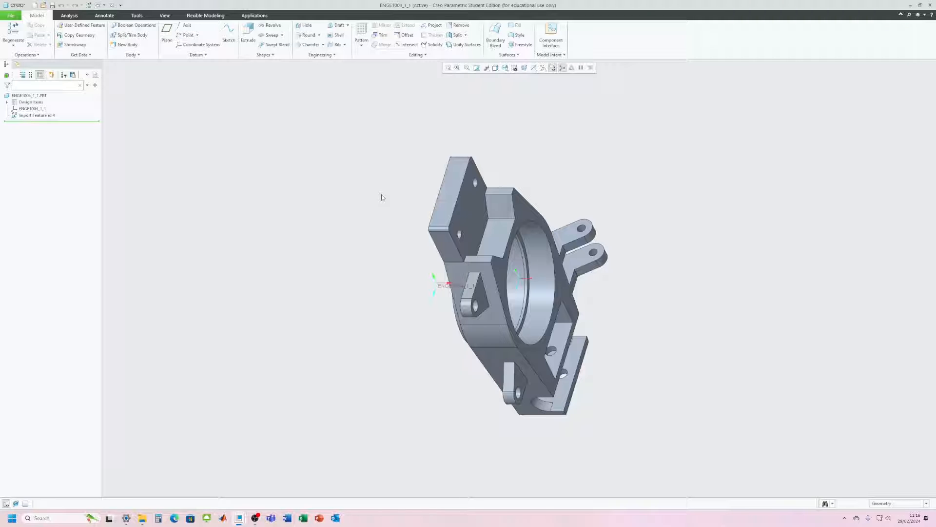
Add three offset datum planes to the part, accepting the default zero offset in the x, y and z directions
mouse_move(435, 365)
middle_mouse_down()
mouse_move(444, 322)
mouse_move(347, 320)
mouse_move(382, 322)
mouse_move(410, 339)
middle_mouse_up()
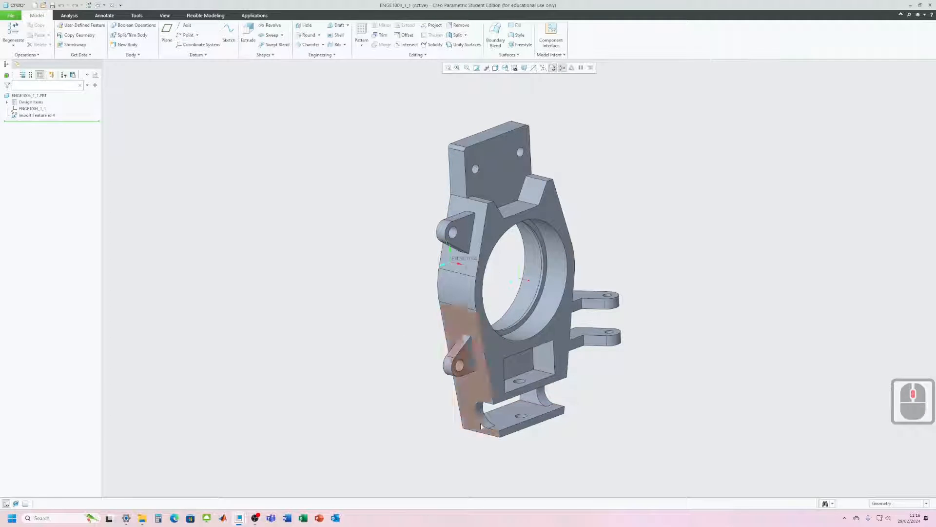
left_click(199, 54)
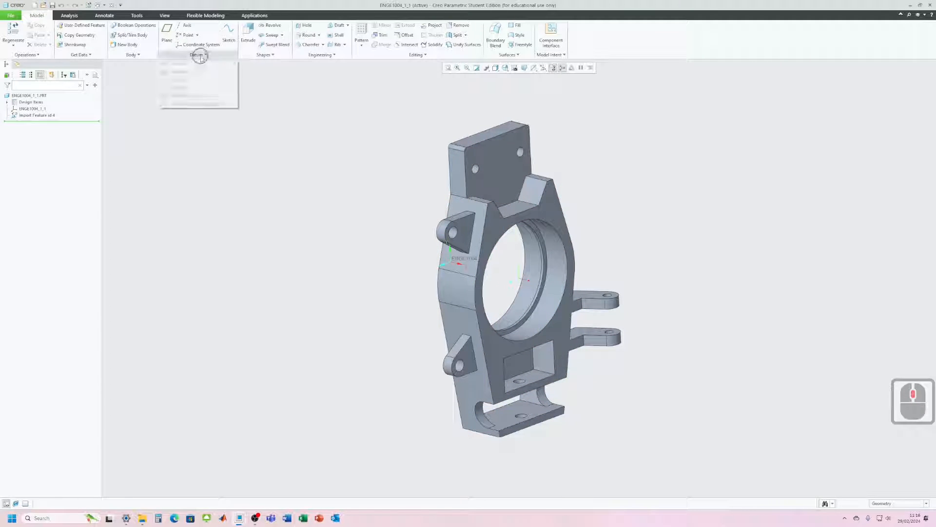
left_click(190, 96)
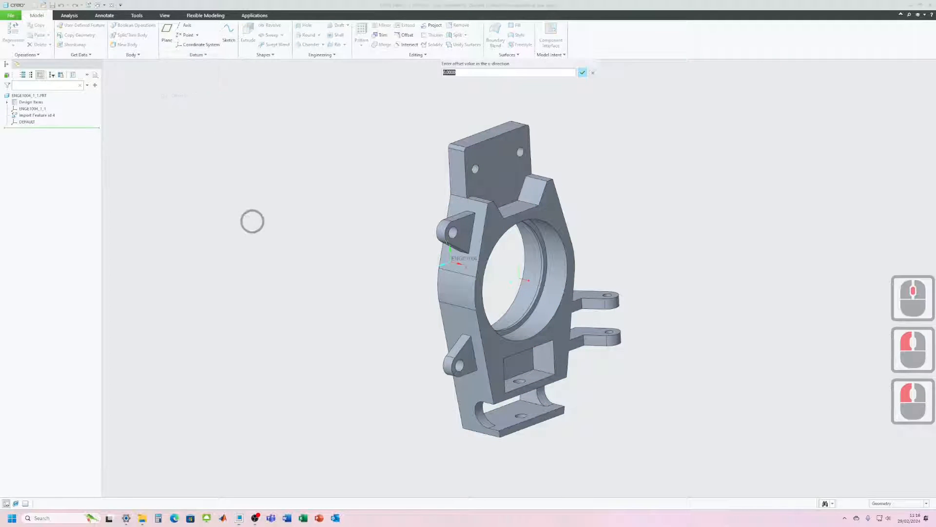
left_click(582, 73)
left_click(582, 73)
left_click(582, 73)
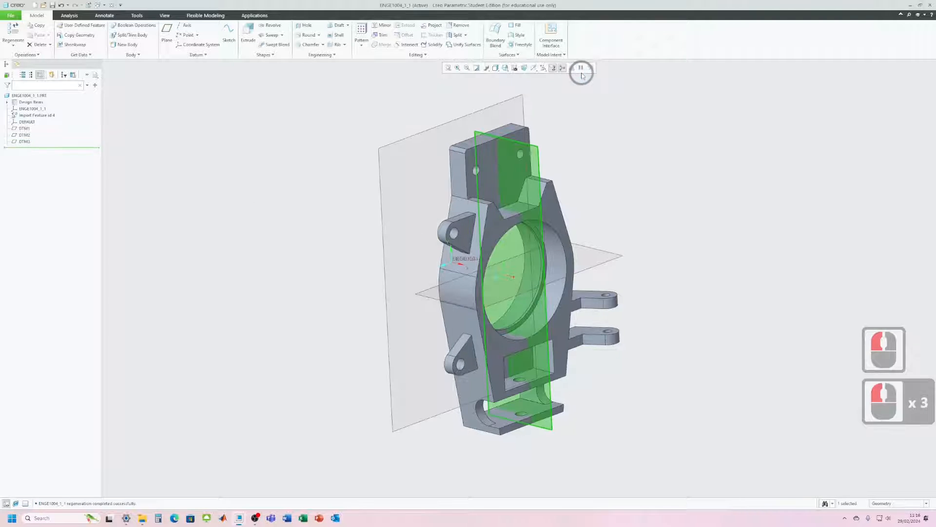
left_click(675, 230)
middle_click_drag(411, 401, 379, 378)
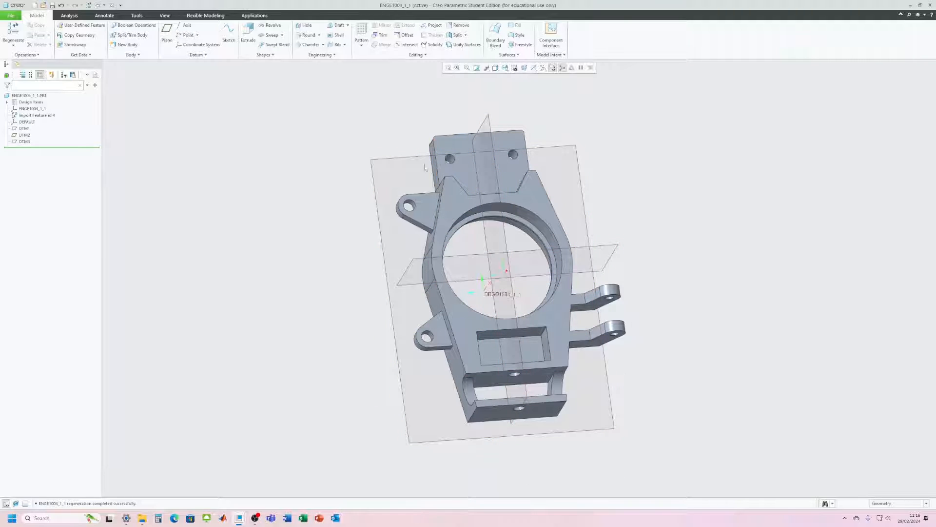
Open the part's material settings from its model properties and select al6061.mtl in the Legacy-Materials library for preview
left_click(11, 16)
left_click(15, 123)
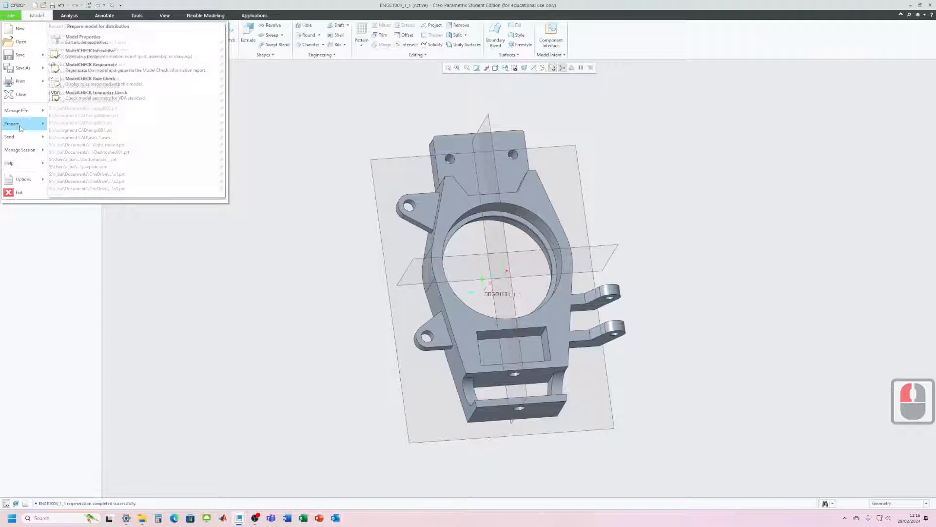
left_click(117, 39)
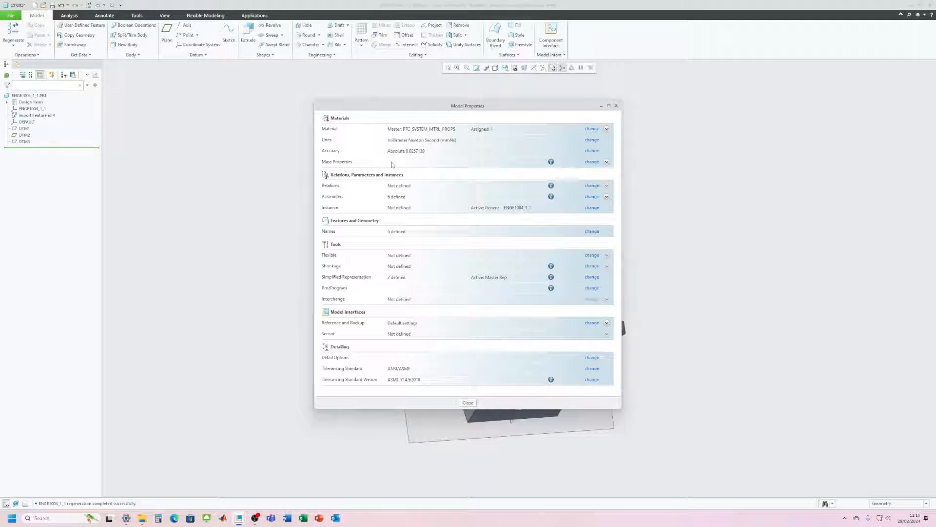
left_click(592, 130)
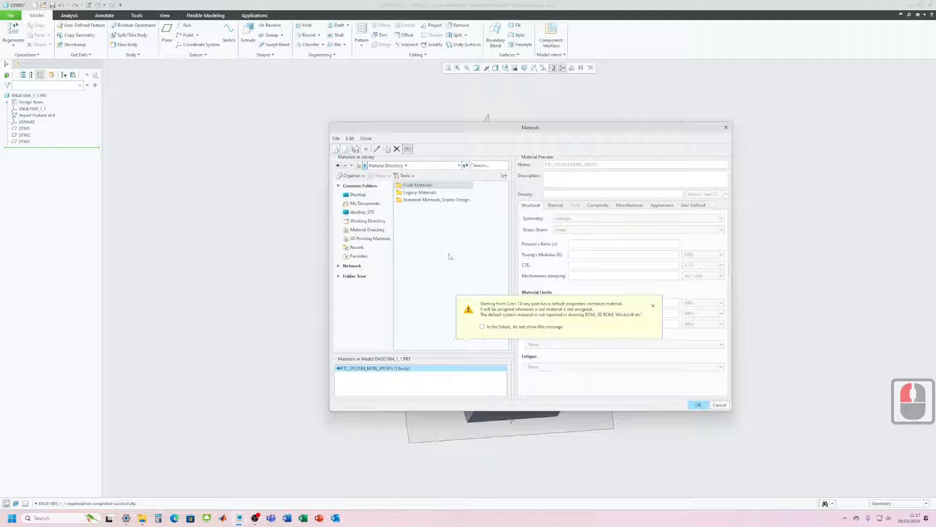
double_click(415, 193)
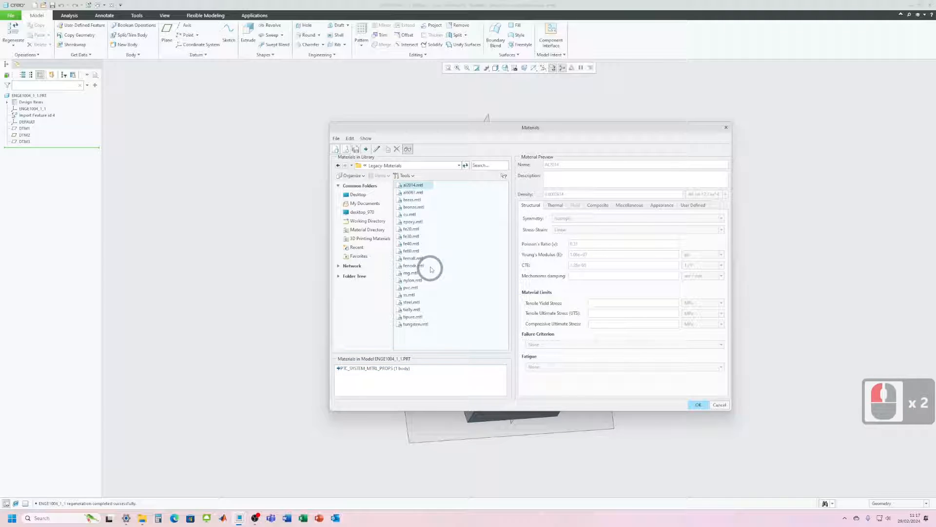
left_click(408, 193)
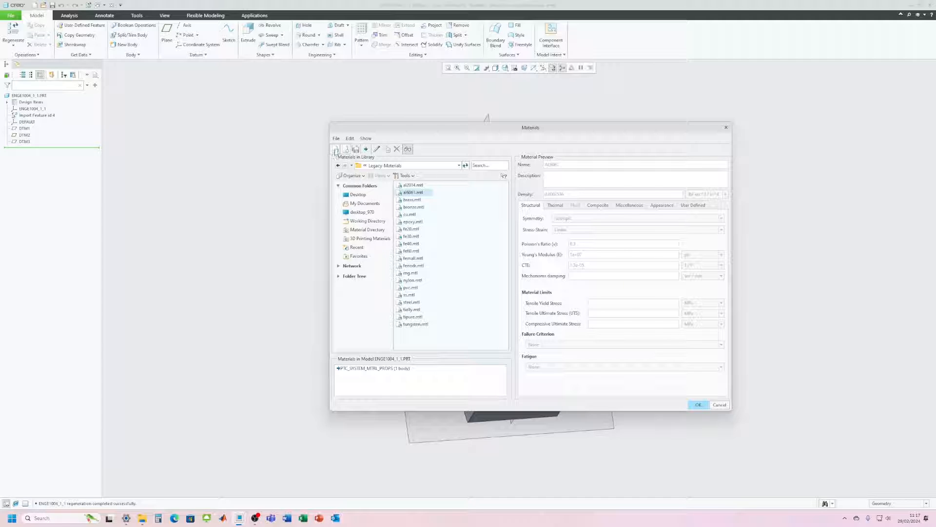
Create a new material definition named Al 6082-T6
left_click(336, 149)
left_click(379, 139)
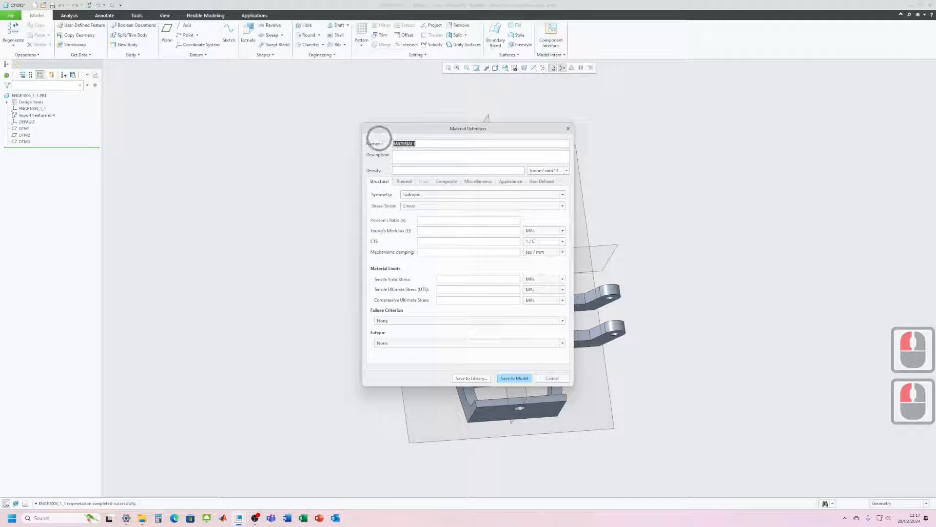
type("al")
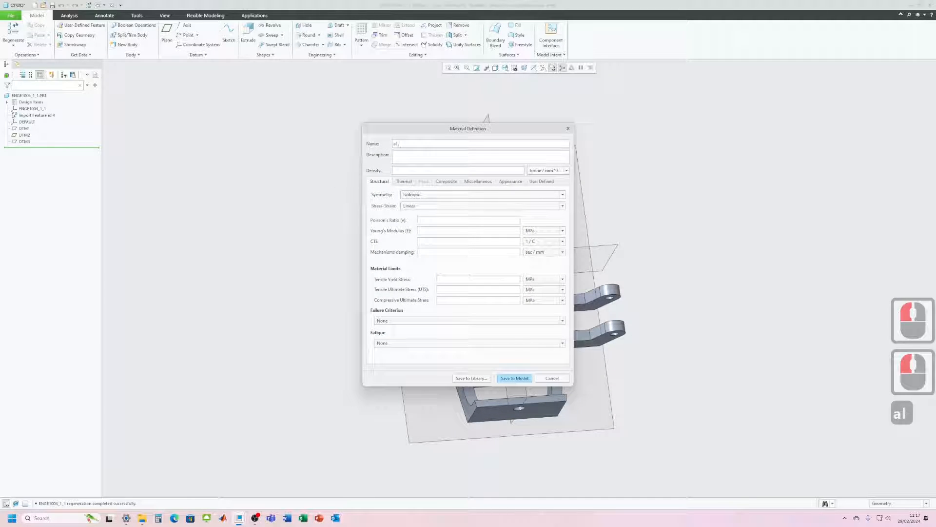
key("BackSpace")
key("BackSpace")
key("BackSpace")
type("Al")
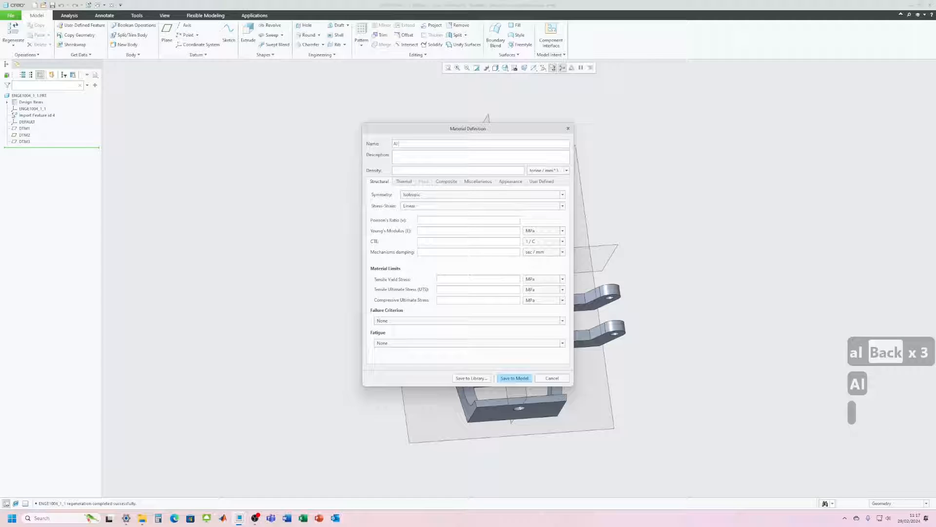
type(" 6082-T")
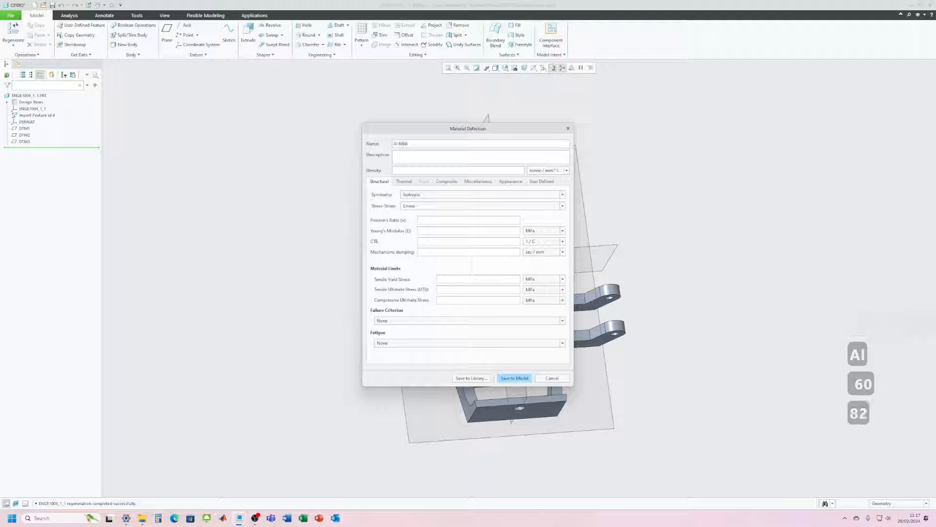
type("6")
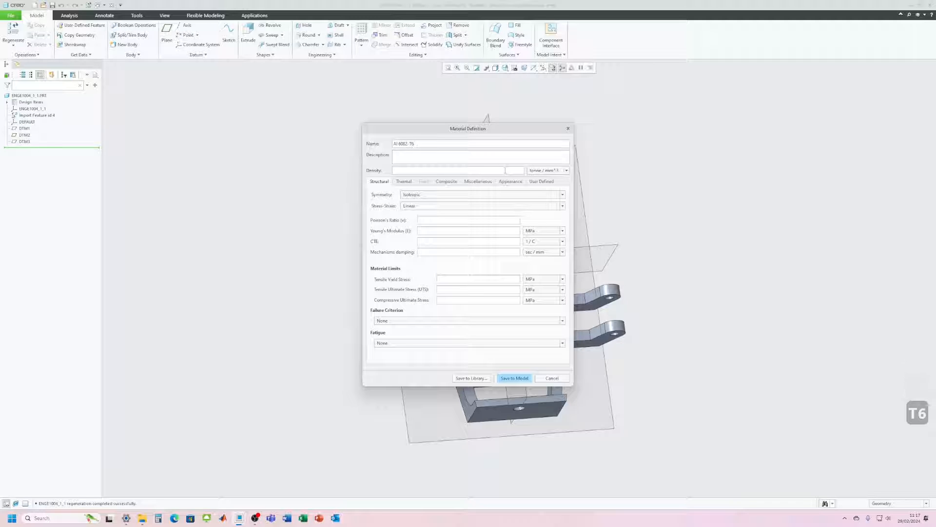
Open the design optimisation lab sheet from Downloads in Word, copy the density 2700 from the Step 2 material table, and return to Creo
left_click(141, 517)
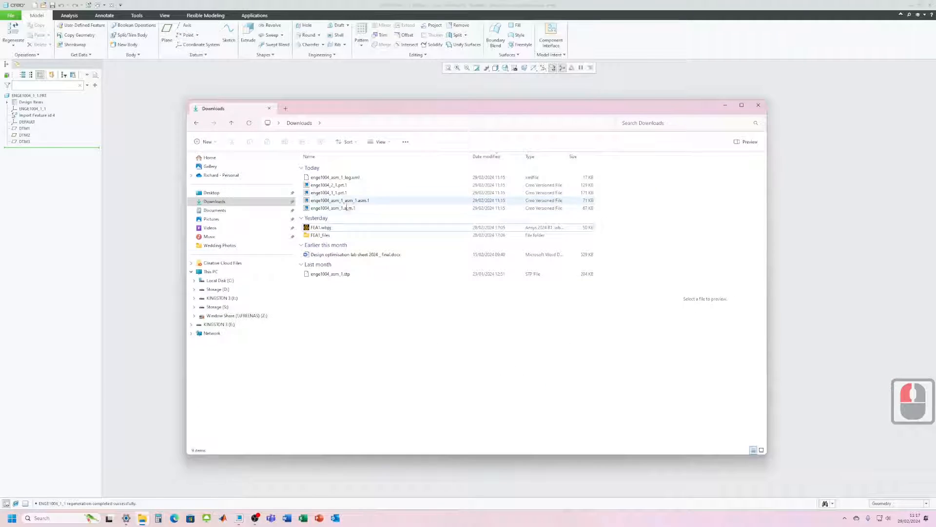
left_click(340, 275)
double_click(351, 255)
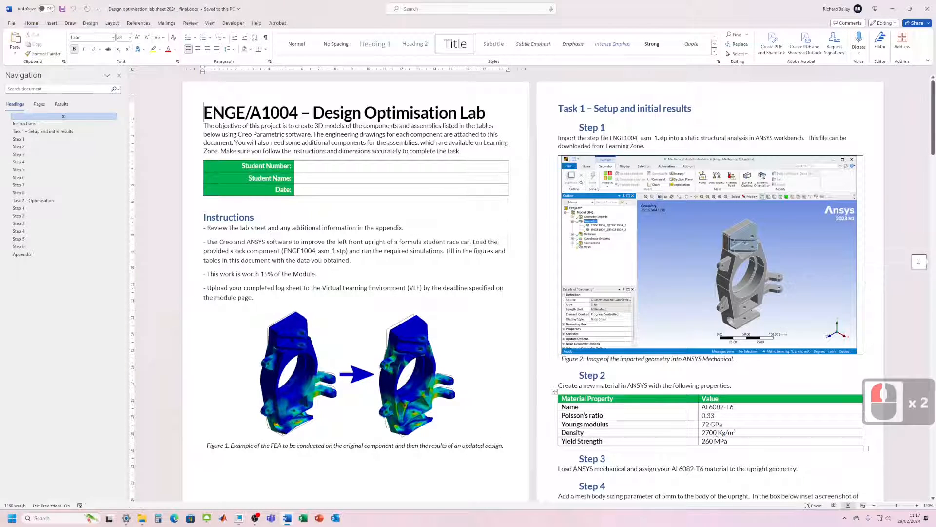
double_click(708, 432)
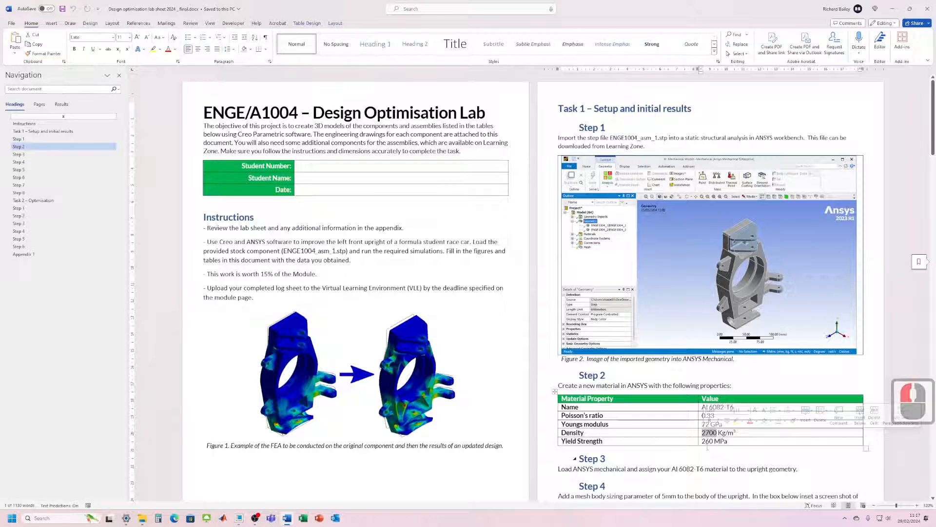
key("ctrl+c")
left_click(892, 8)
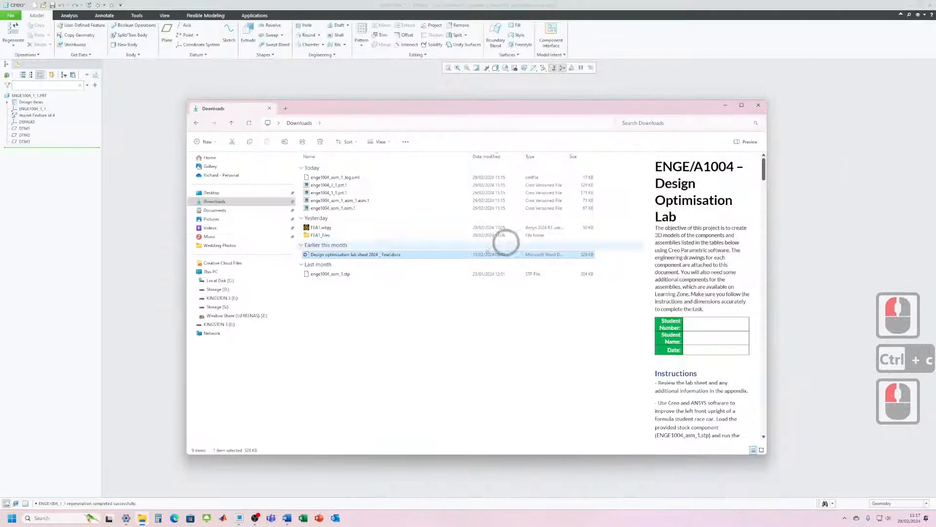
left_click(725, 106)
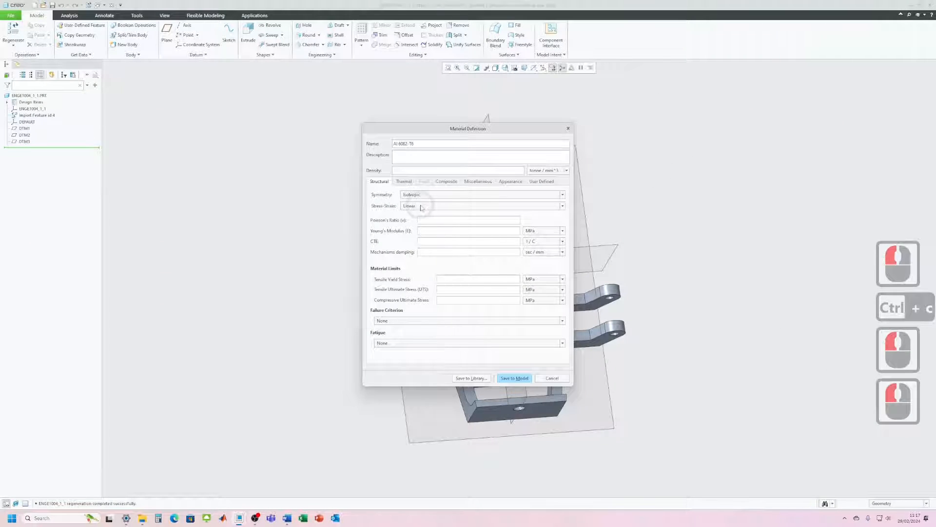
Set the new material's density to 2700 kg/m^3 and save the material to the model
left_click(554, 170)
scroll(546, 186, "up", 2)
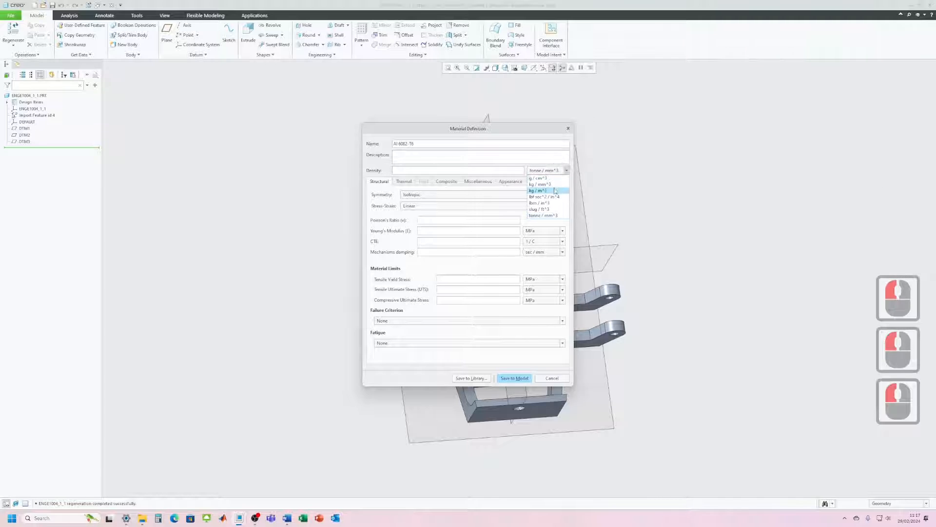
left_click(547, 188)
left_click(427, 167)
key("ctrl+v")
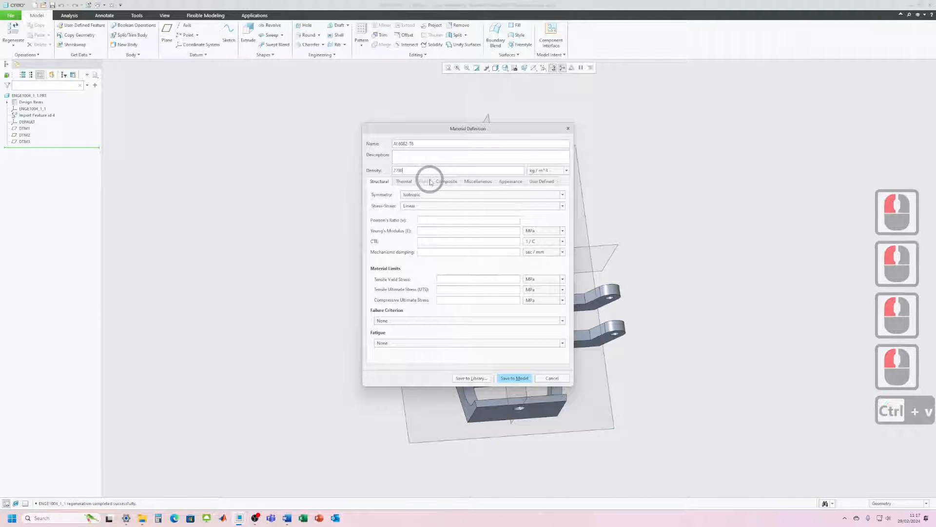
left_click(514, 378)
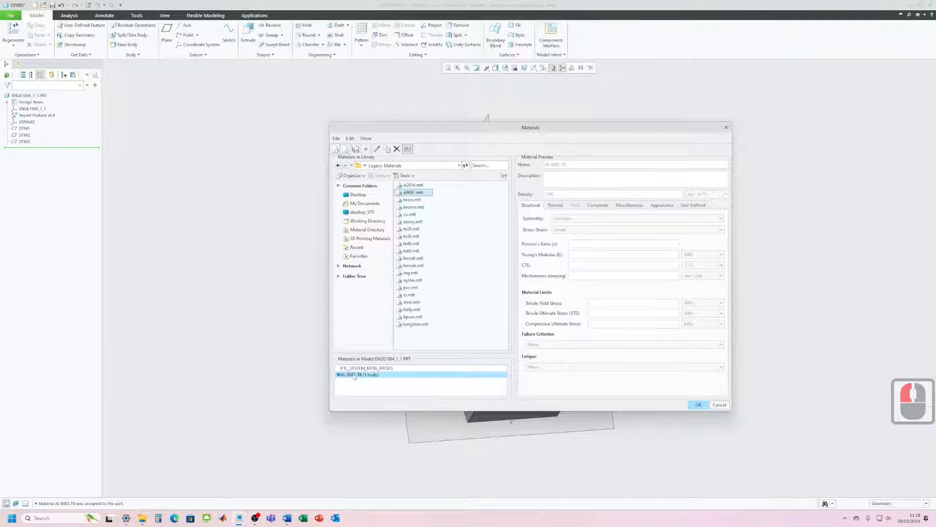
Check which material in the model is the master, keep AL 6082-T6 selected, and accept the material assignment
right_click(349, 376)
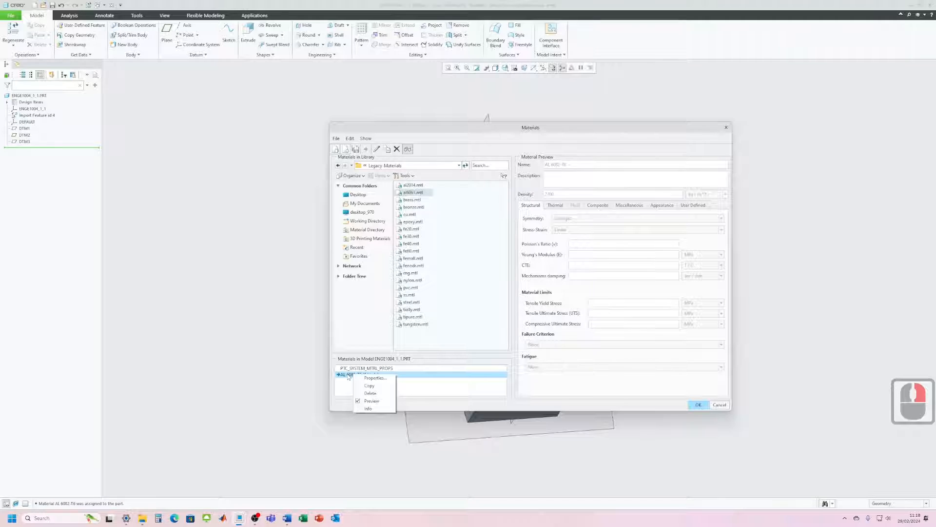
left_click(354, 368)
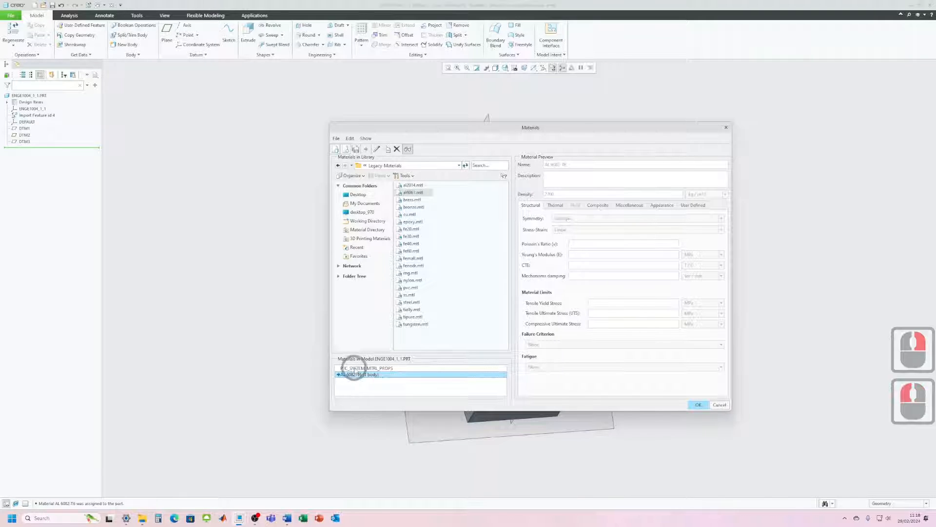
double_click(356, 370)
right_click(357, 370)
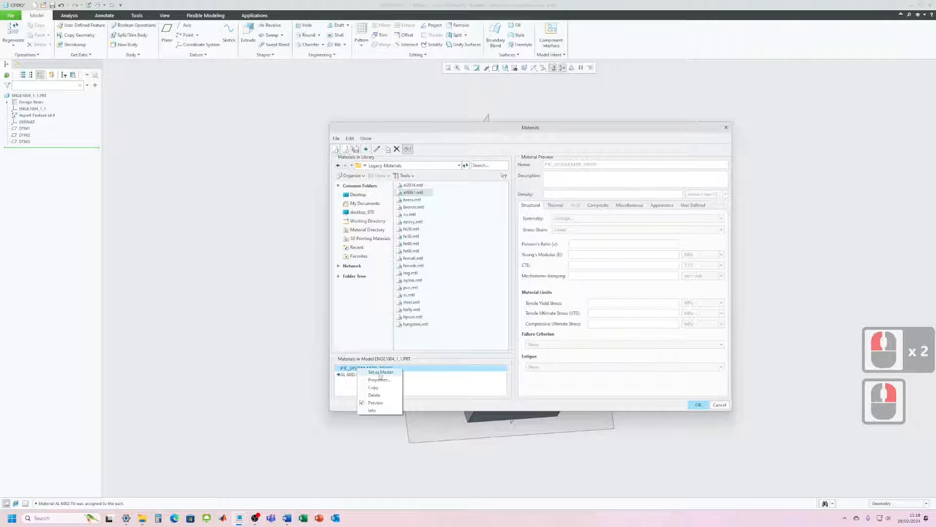
left_click(344, 376)
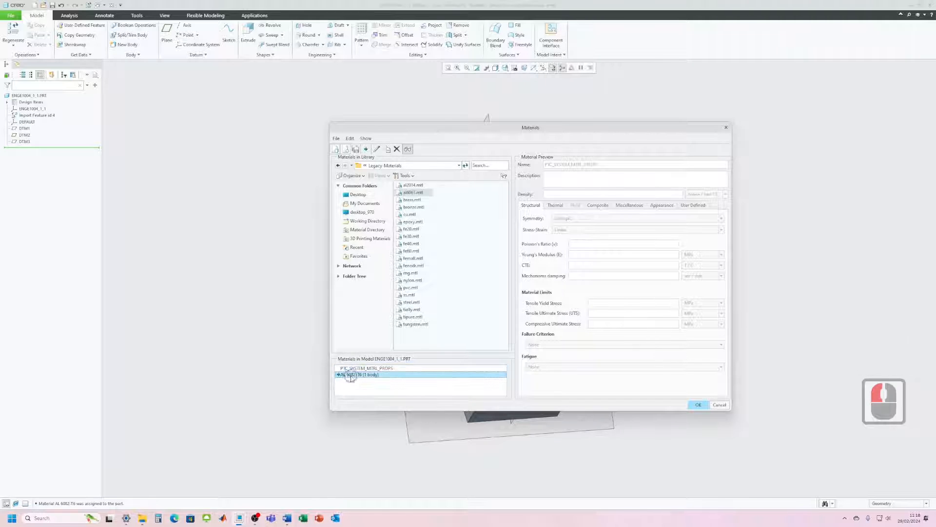
left_click(341, 376)
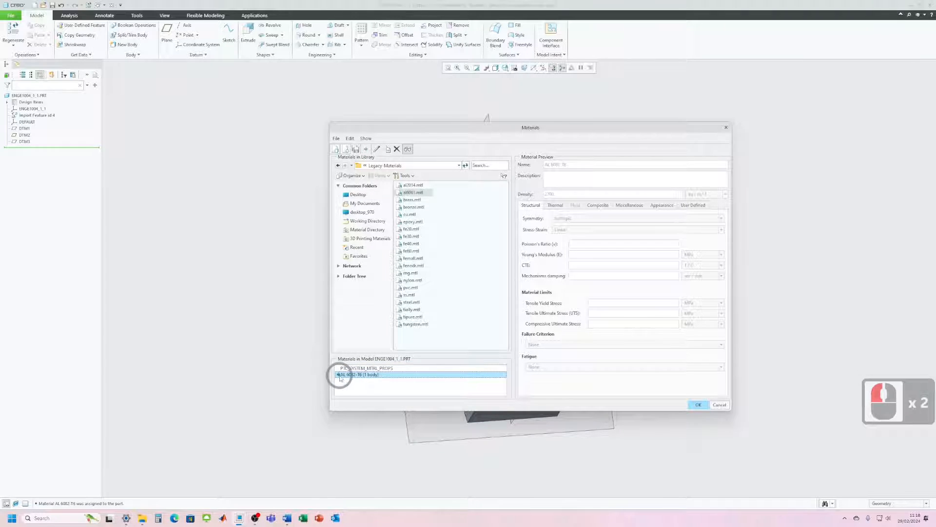
left_click(697, 406)
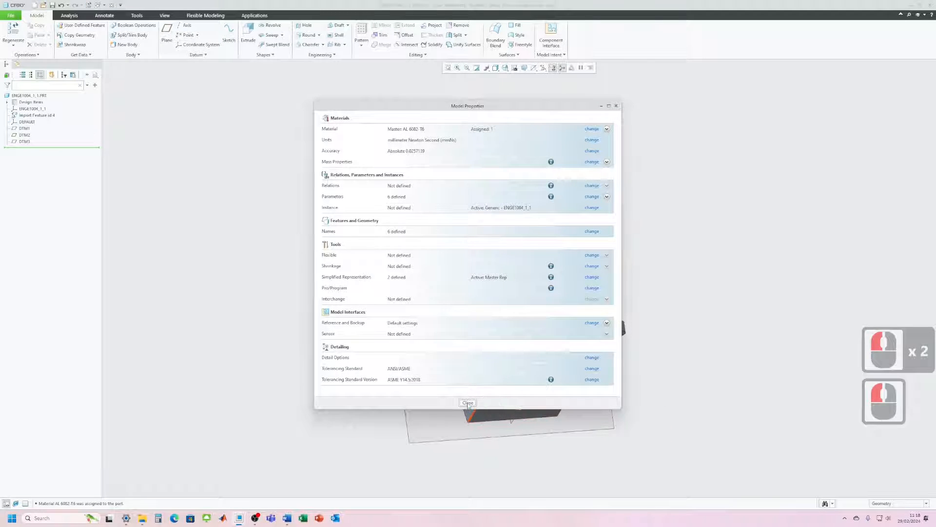
Examine the part's mass properties report from the model properties and close both windows
left_click(551, 162)
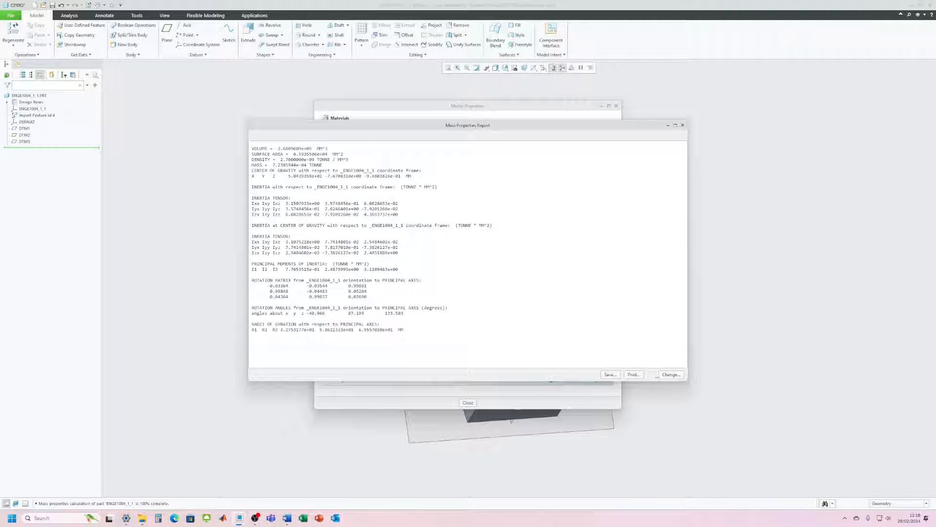
left_click(682, 125)
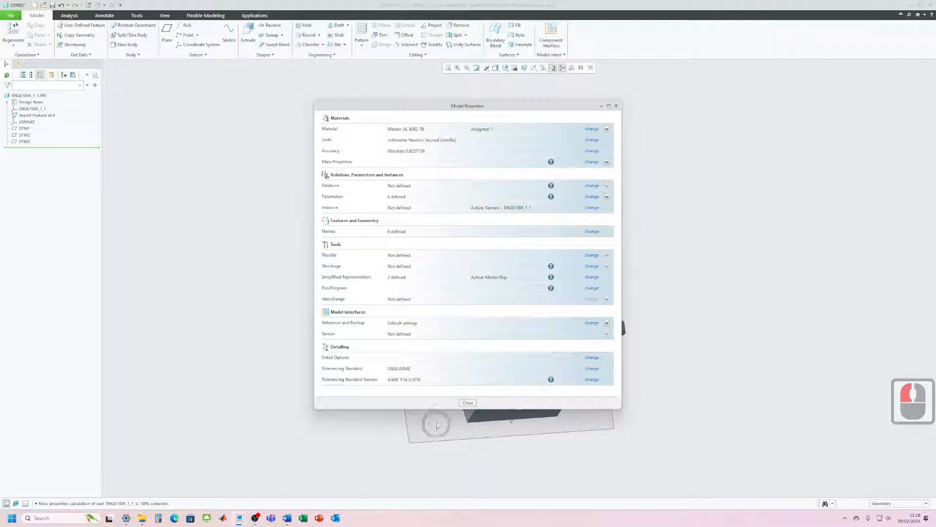
left_click(469, 403)
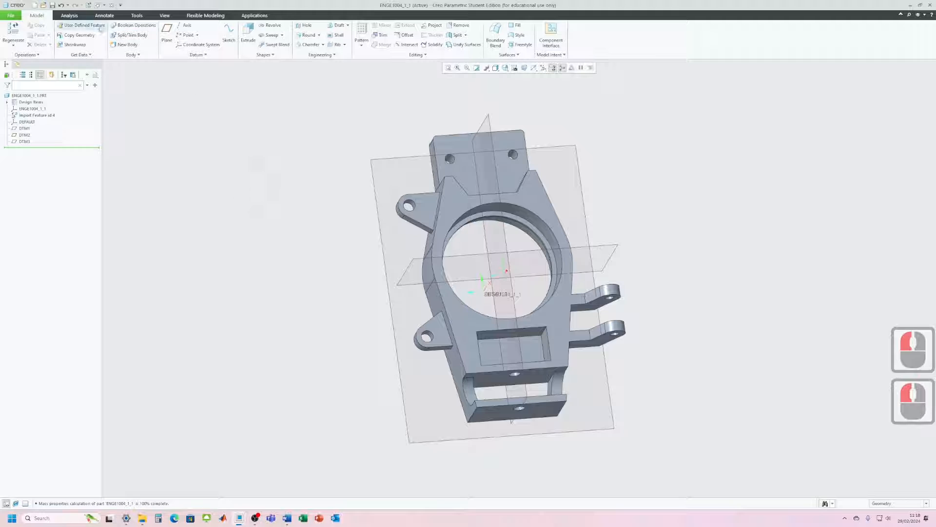
Run a mass properties analysis of the solid geometry with the default coordinate system
left_click(64, 16)
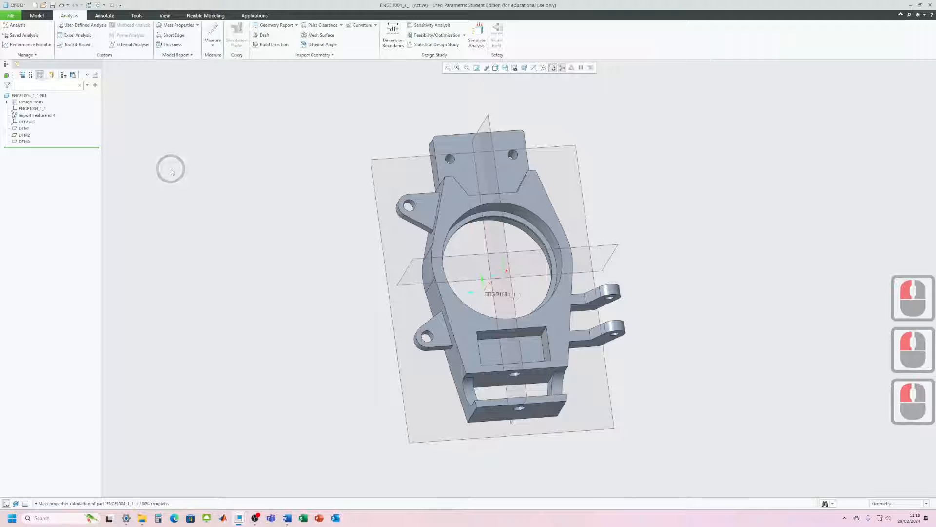
left_click(178, 25)
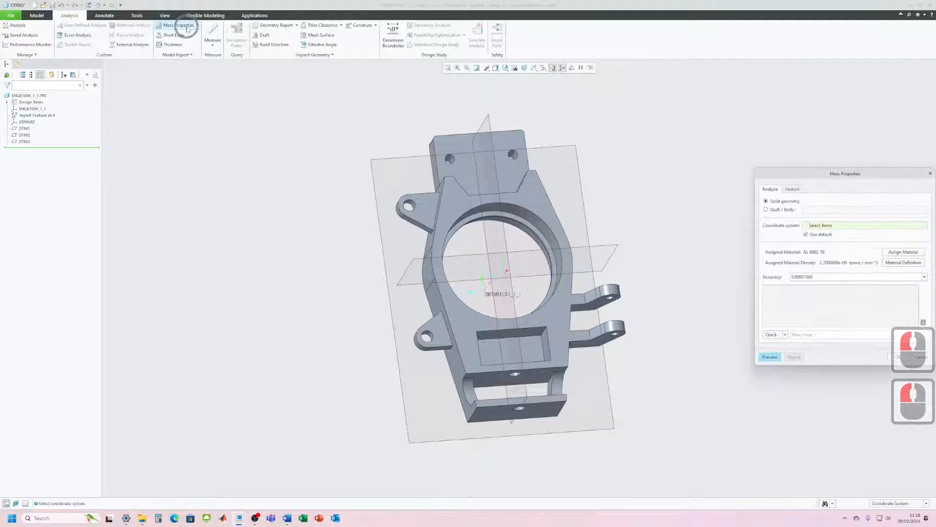
left_click(771, 358)
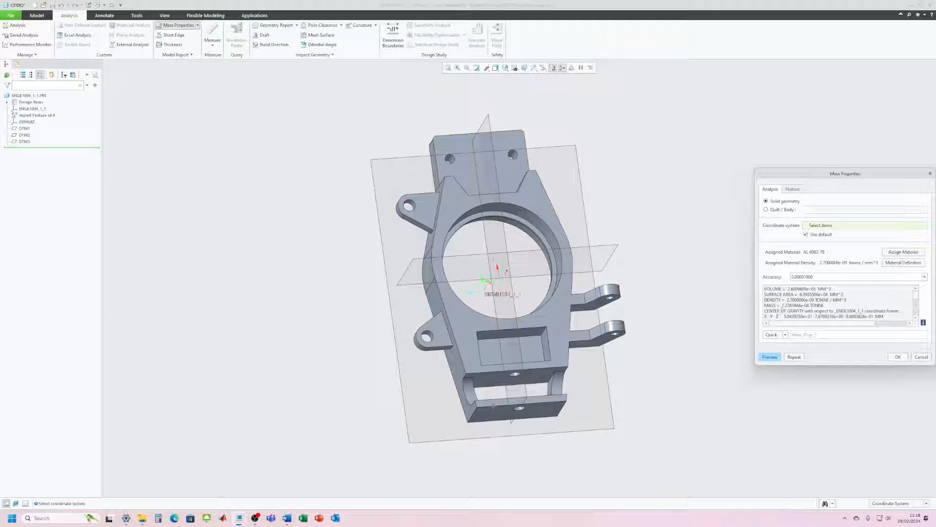
left_click(896, 359)
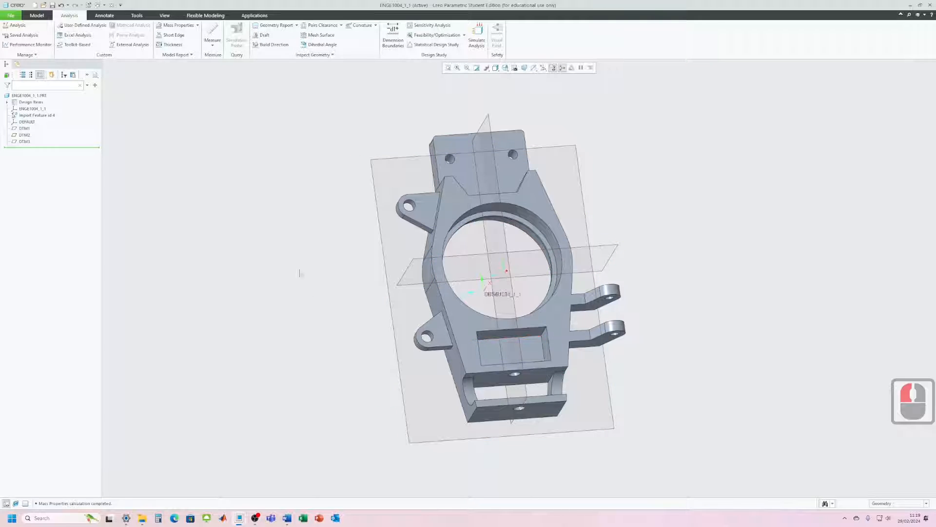
Start a sketch on the large flat face around the central bore and orient the view parallel to the sketch plane
mouse_move(321, 299)
middle_mouse_down()
mouse_move(335, 297)
mouse_move(322, 314)
mouse_move(318, 299)
mouse_move(280, 294)
mouse_move(324, 307)
middle_mouse_up()
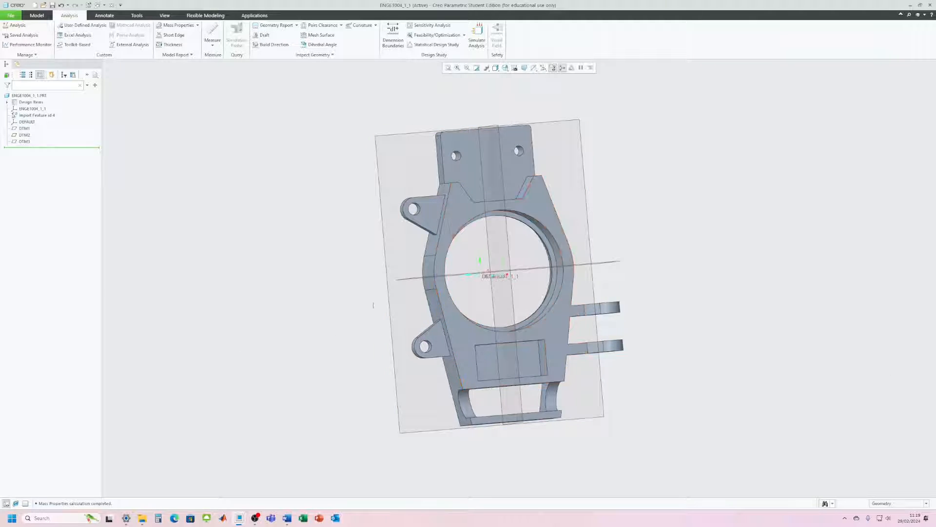
left_click(460, 326)
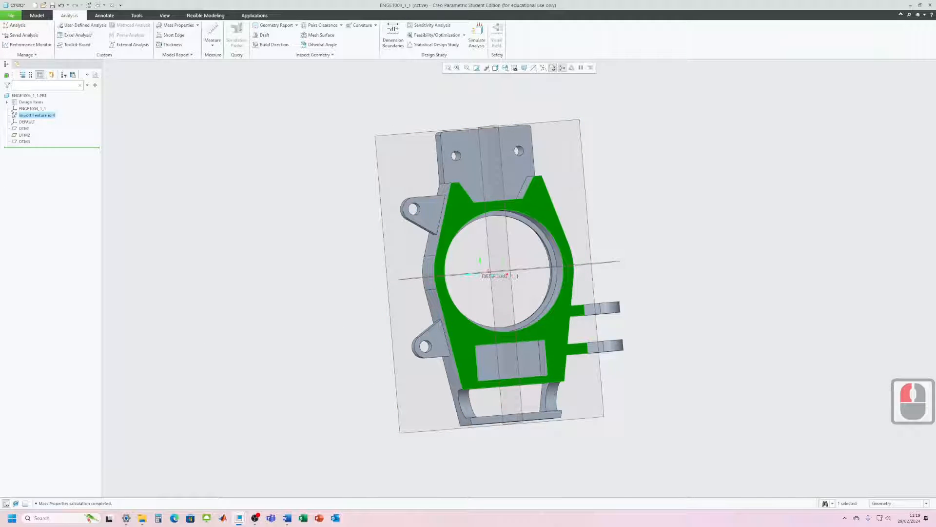
left_click(36, 15)
left_click(223, 32)
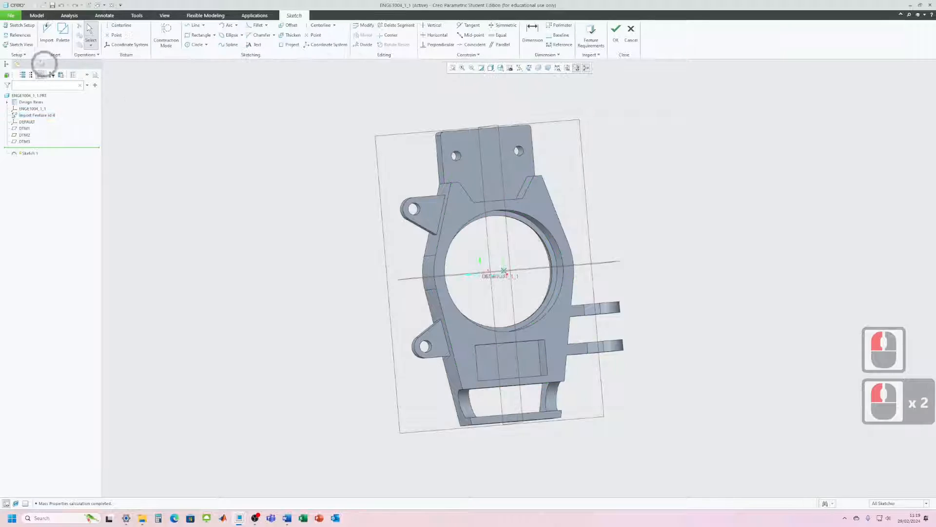
left_click(19, 44)
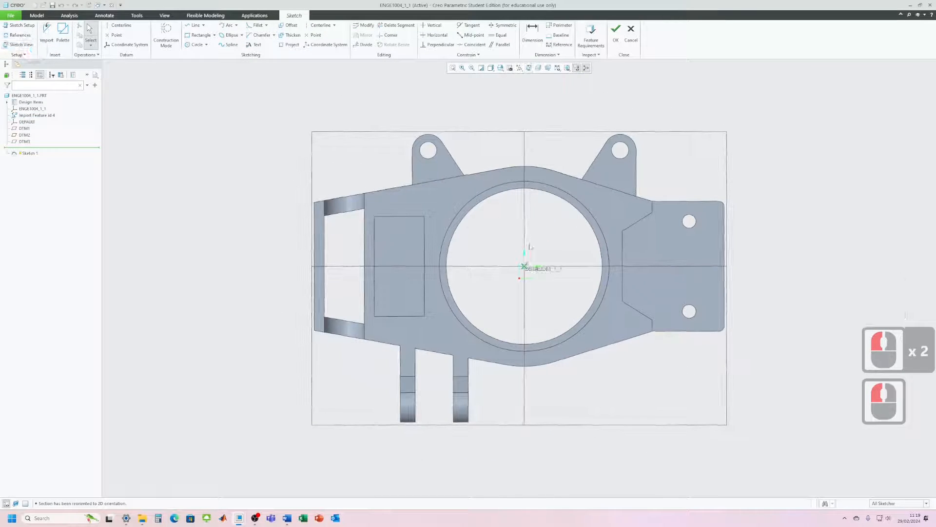
Add the two datum planes crossing at the bore's centre as sketch references
left_click(20, 35)
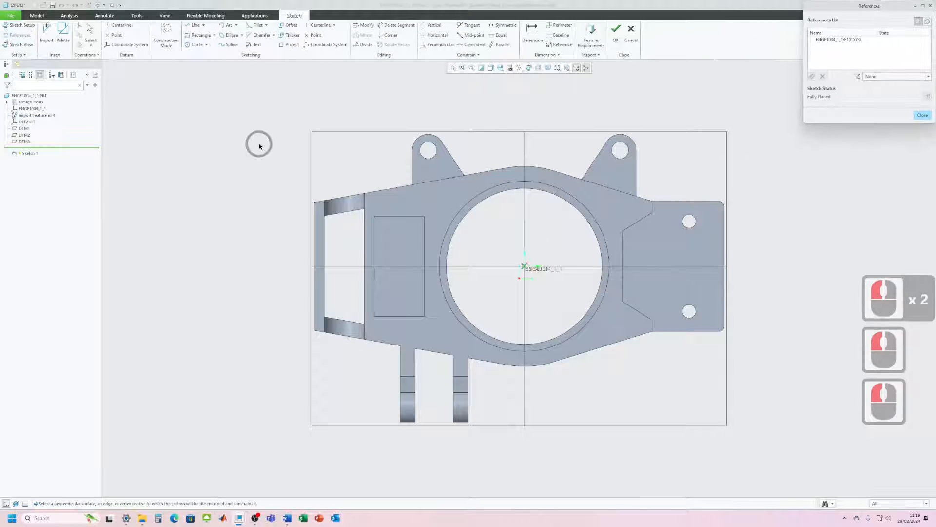
left_click(524, 146)
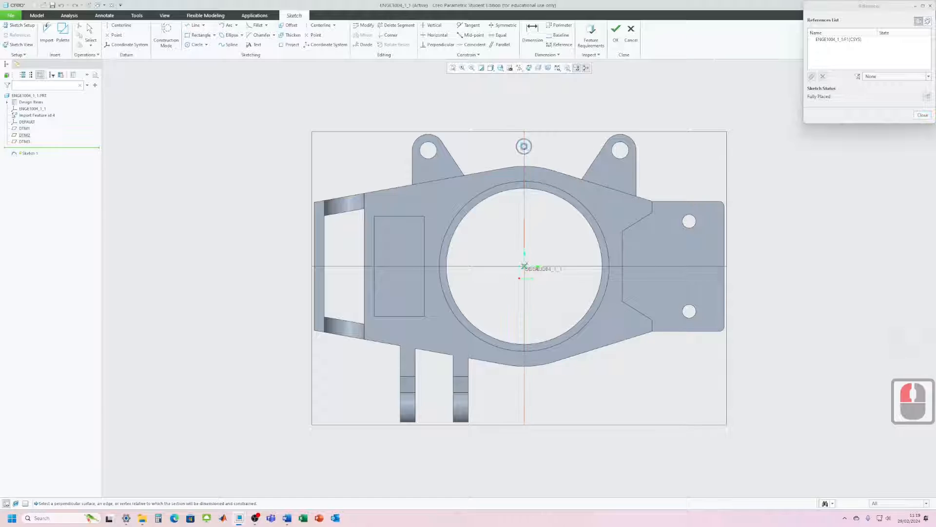
left_click(499, 268)
left_click(485, 269)
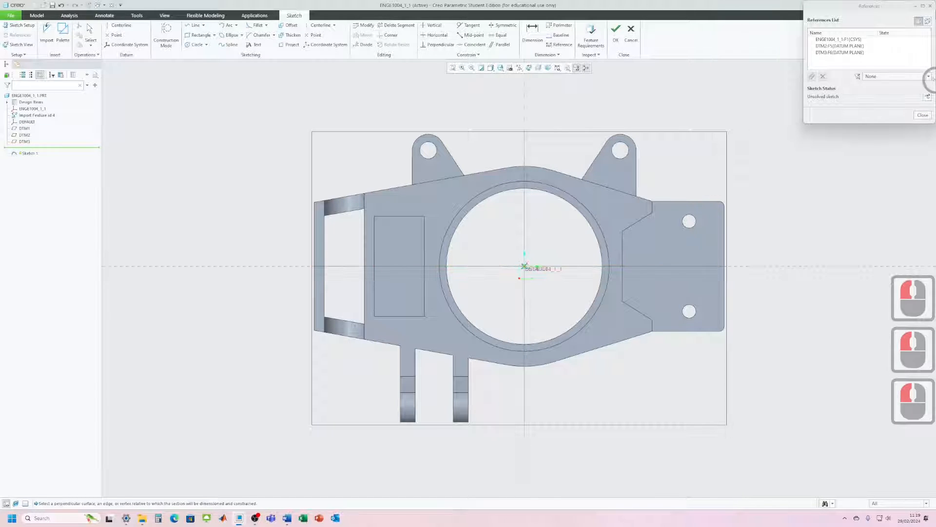
left_click(921, 115)
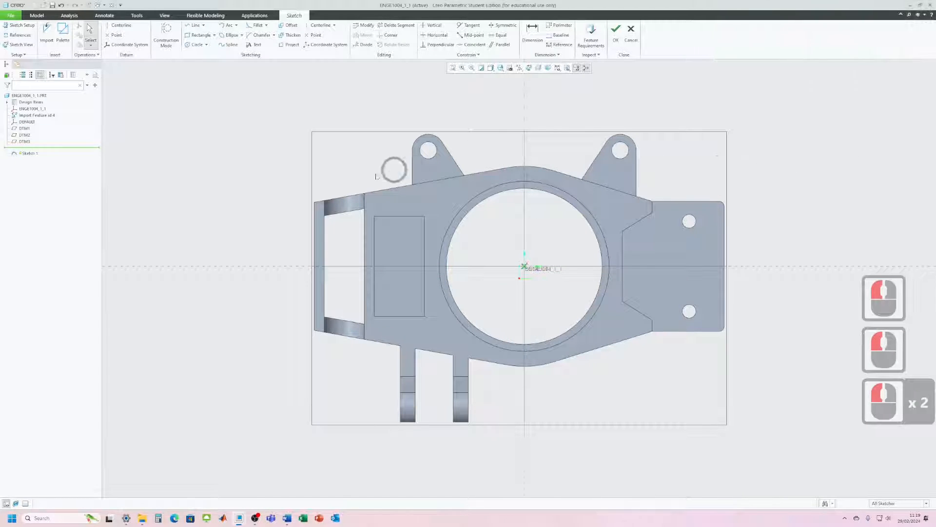
Offset the upper sloping edge between the rectangular window and the bore inward into the face by 7.5
scroll(429, 304, "up", 1)
scroll(444, 215, "down", 2)
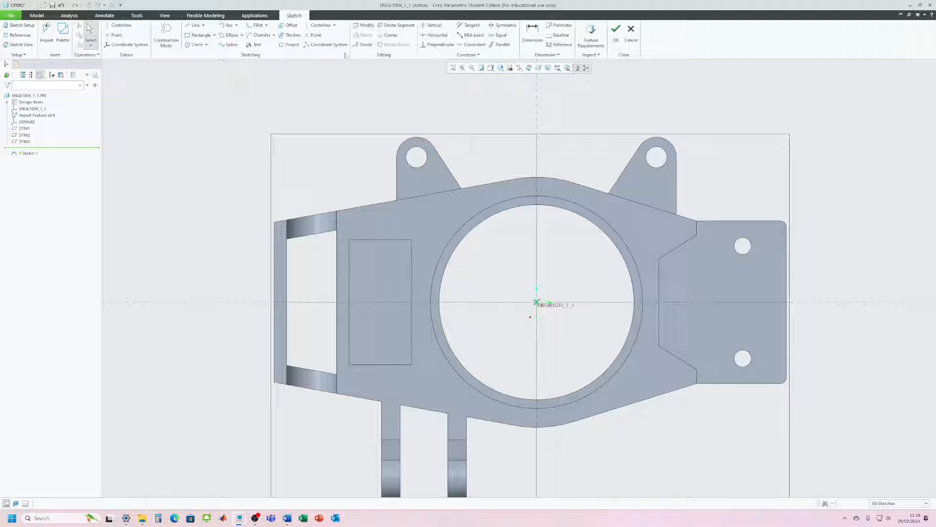
left_click(293, 27)
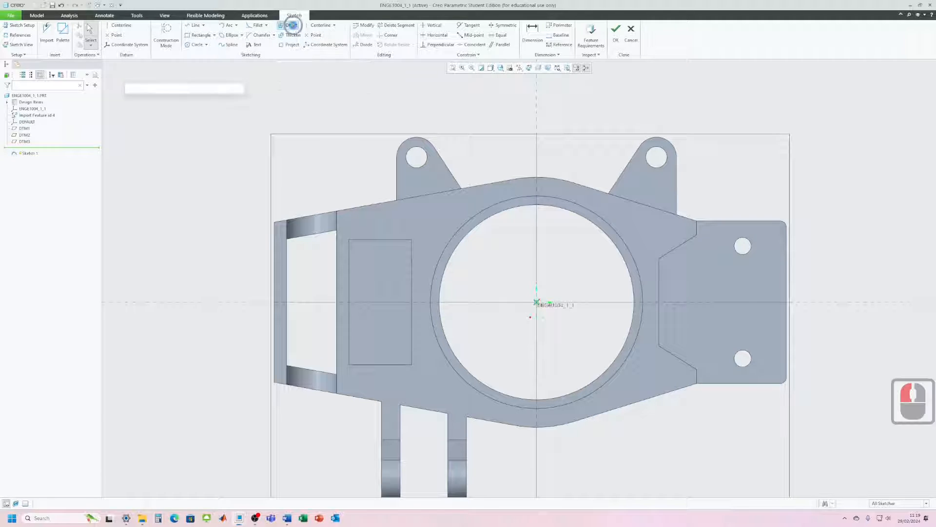
left_click(367, 207)
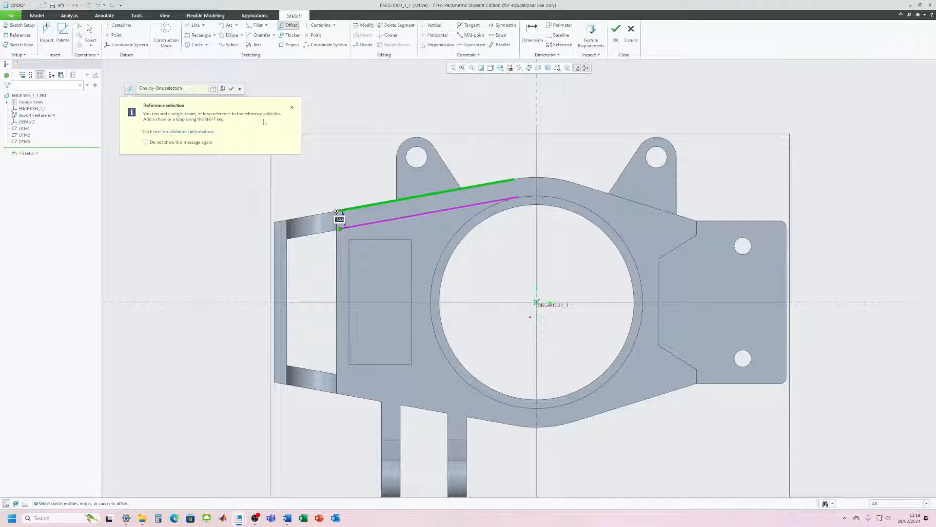
left_click(232, 89)
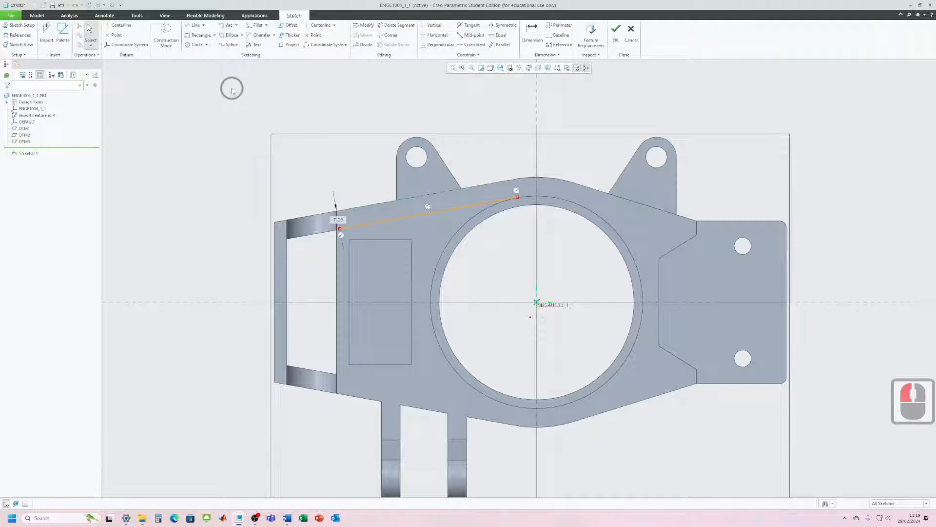
double_click(340, 221)
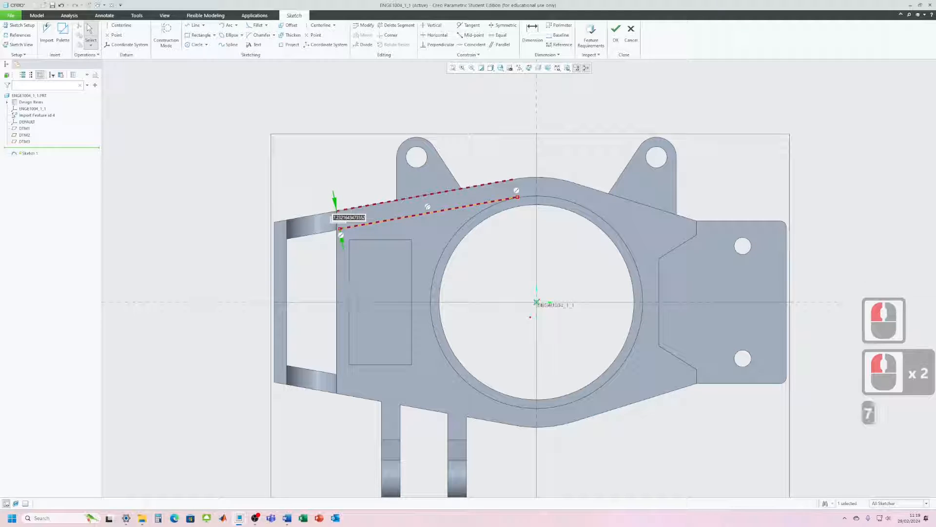
type("7.5")
key("Return")
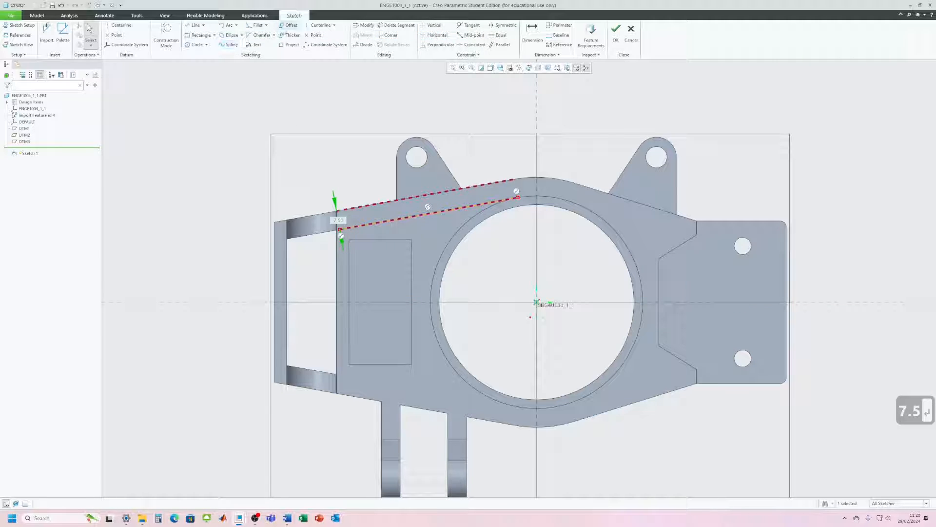
Offset the vertical edge beside the open window by -5, towards the bore
left_click(291, 26)
left_click(338, 300)
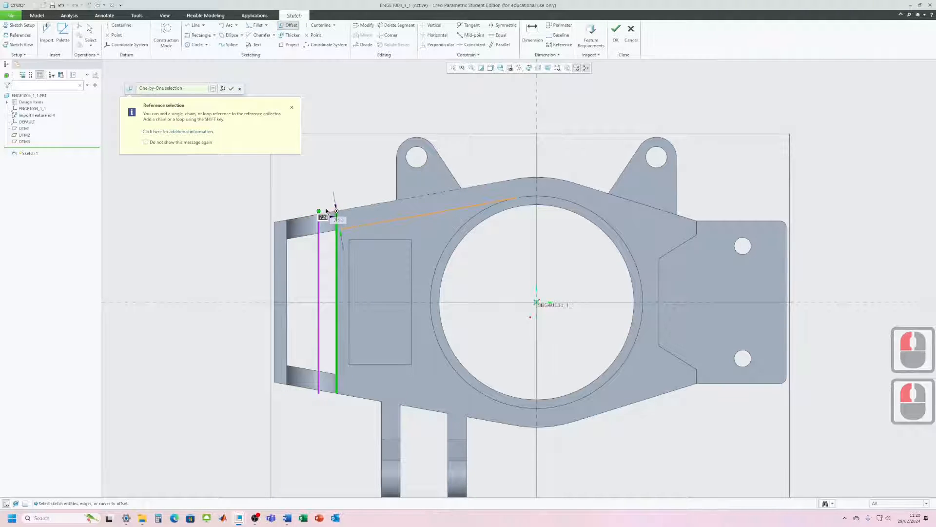
type("-")
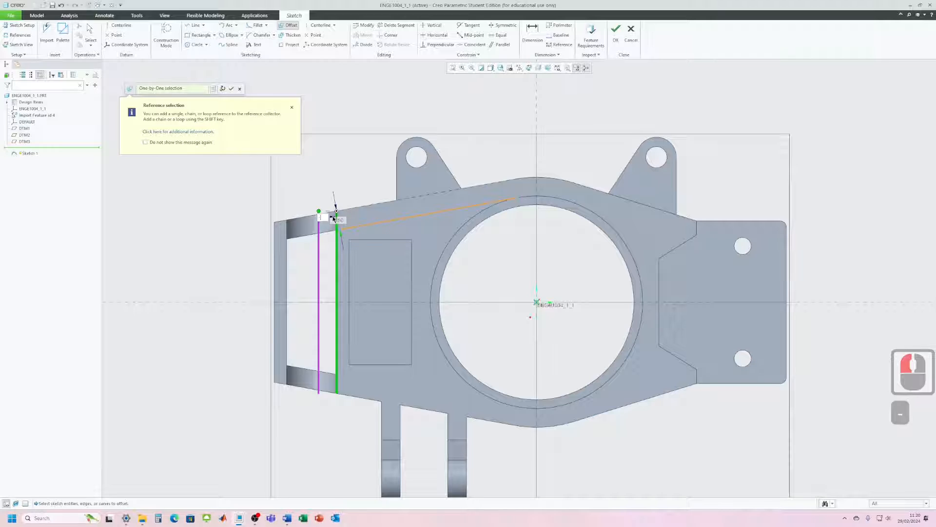
type("2.5")
key("Return")
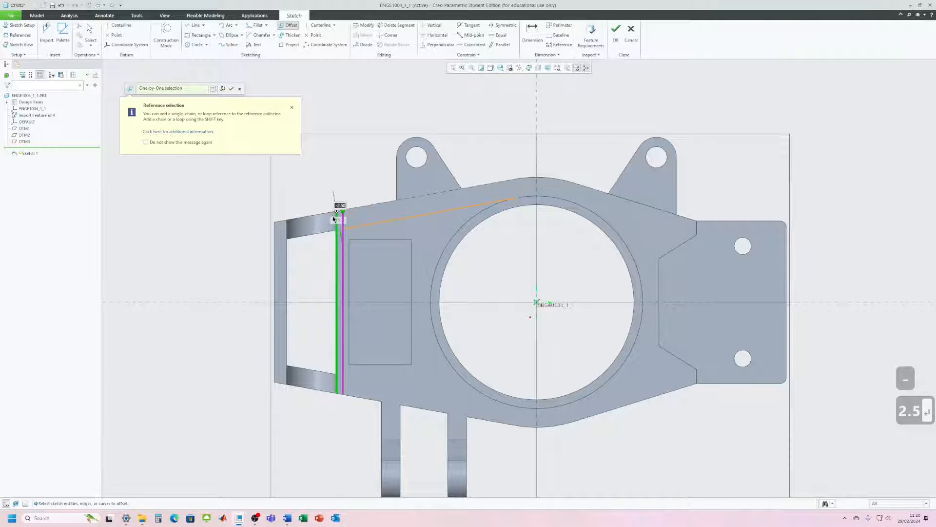
type("-5")
key("Return")
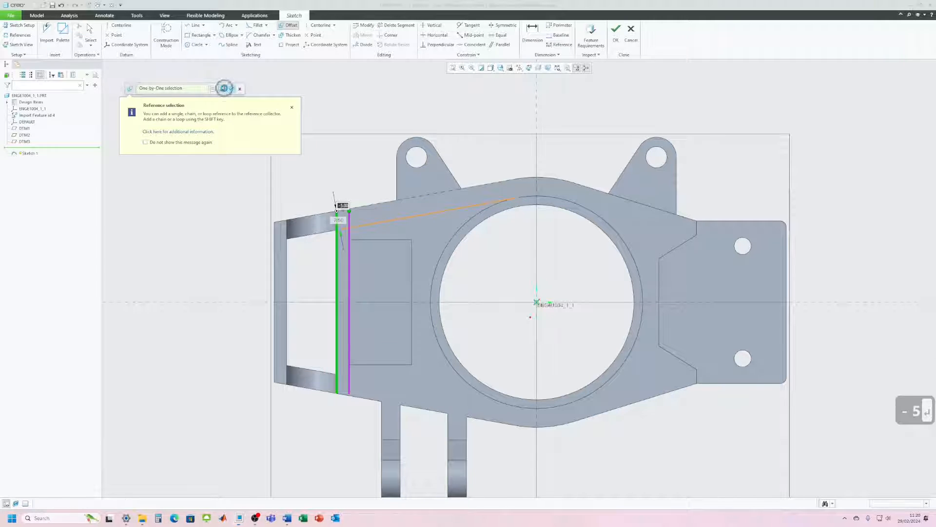
left_click(230, 89)
Offset the lower sloping edge between the two lower lugs by 7.5, inward into the face
left_click(421, 411)
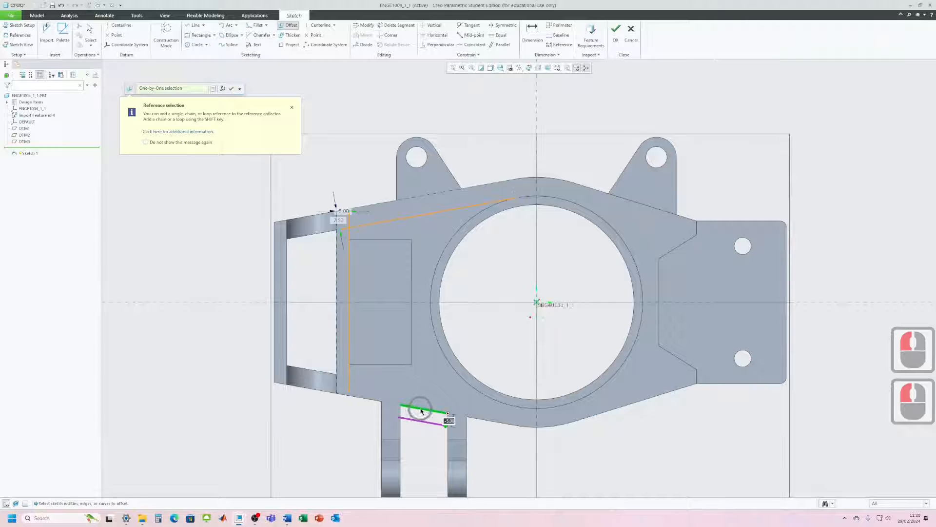
type("-")
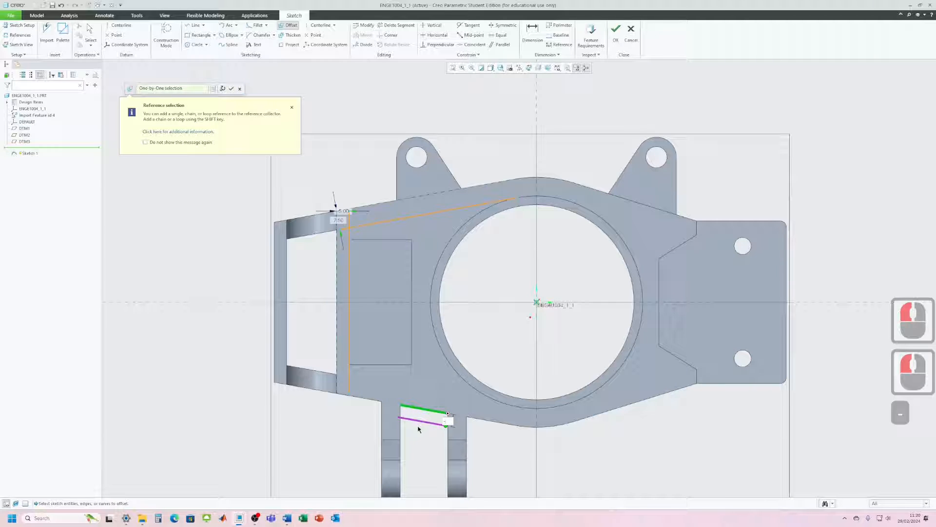
type("7.5")
key("Return")
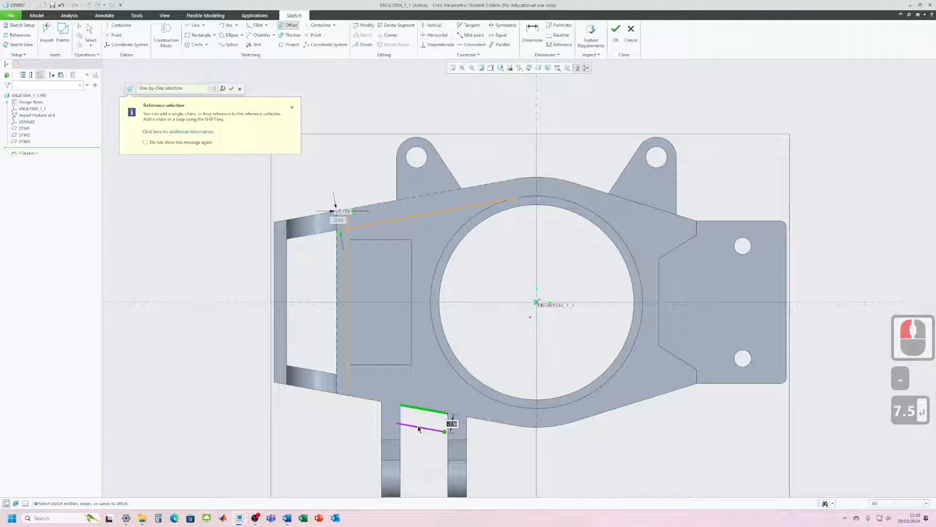
type("7.5")
key("Return")
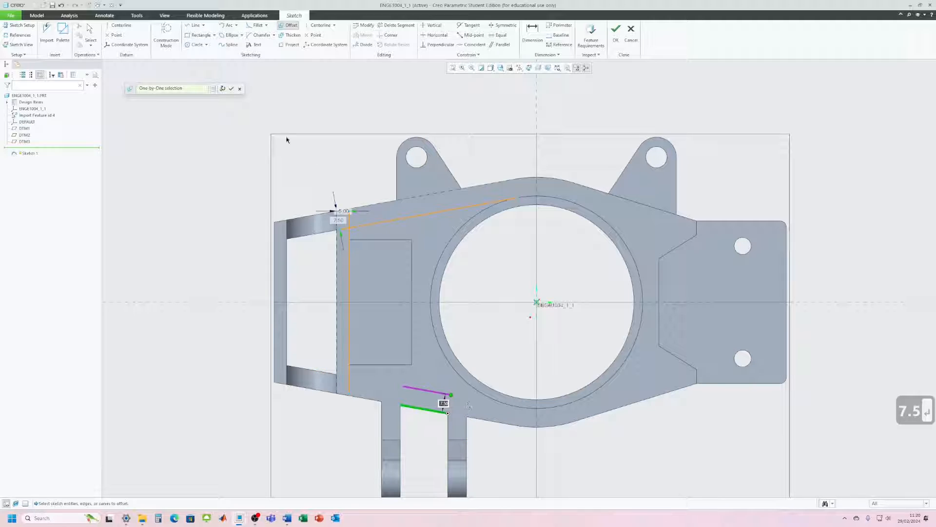
left_click(231, 88)
left_click(432, 390)
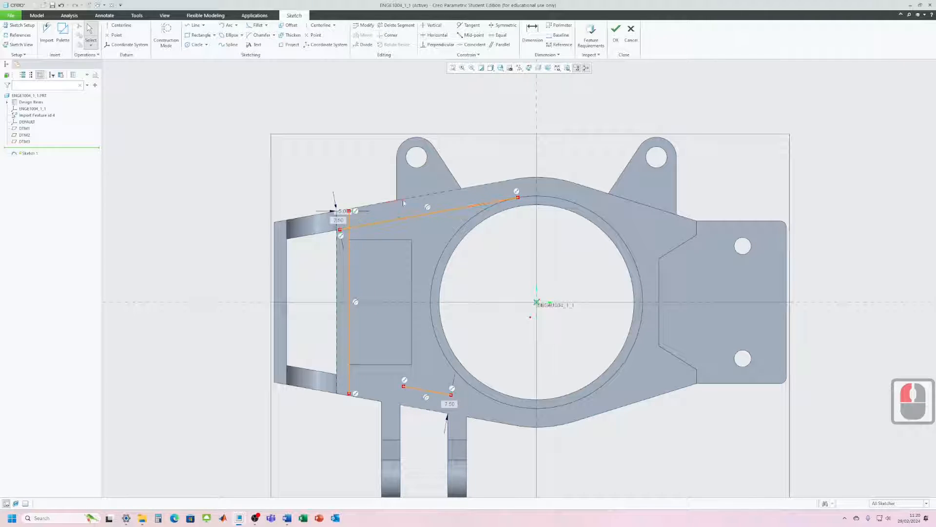
Join the vertical offset line to the upper and lower offset lines with corner trims
left_click(393, 36)
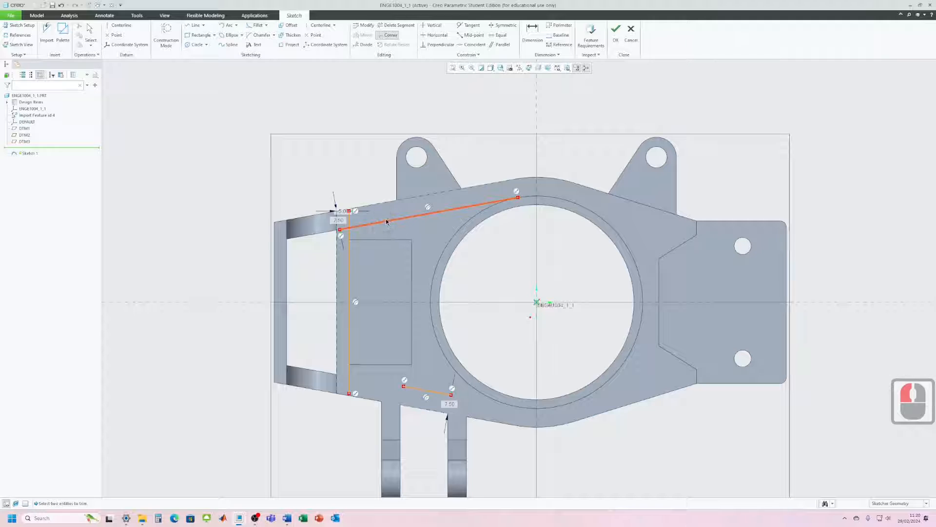
left_click(358, 234)
left_click(349, 237)
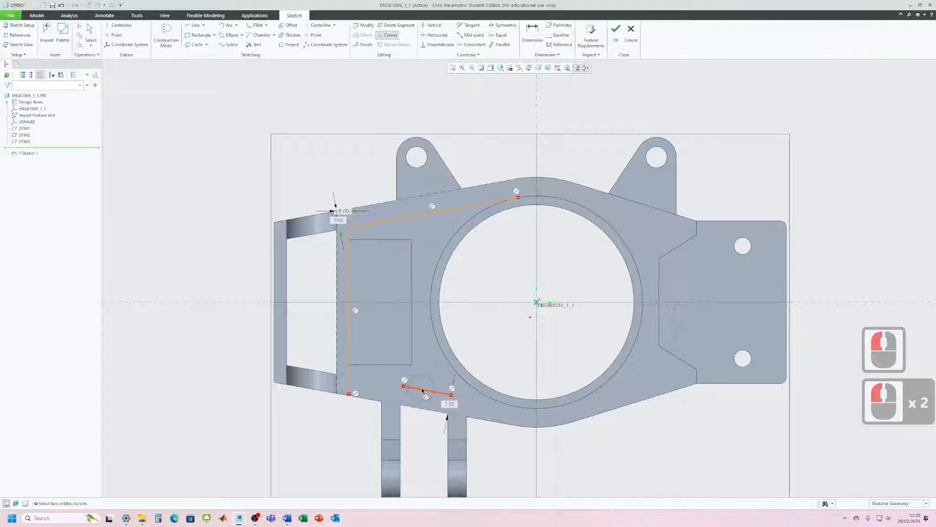
left_click(422, 388)
left_click(349, 360)
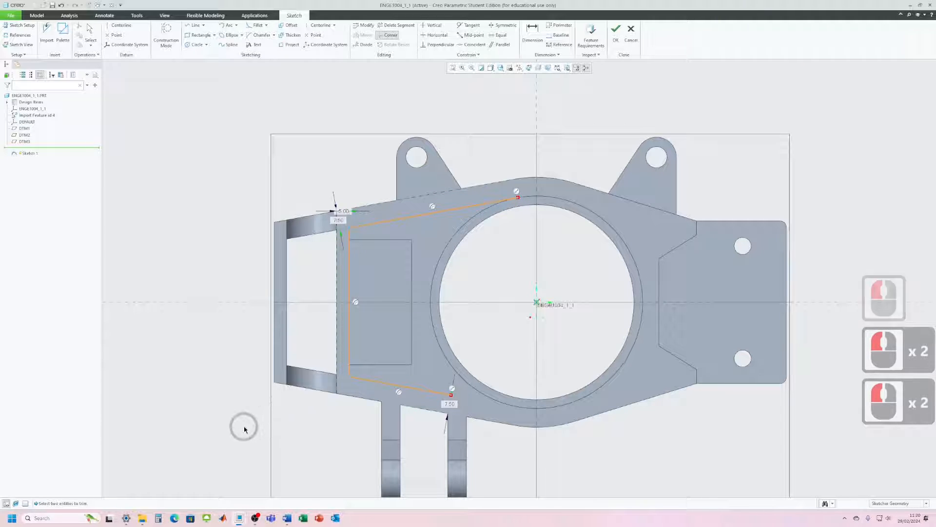
middle_click(534, 458)
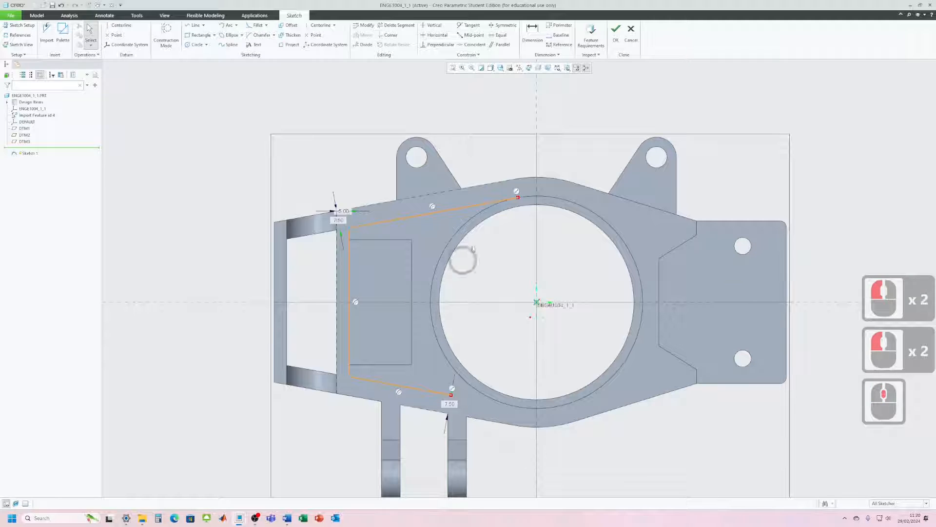
Sketch a circle about 93 in diameter around the bore, centred on the sketch origin
left_click(195, 44)
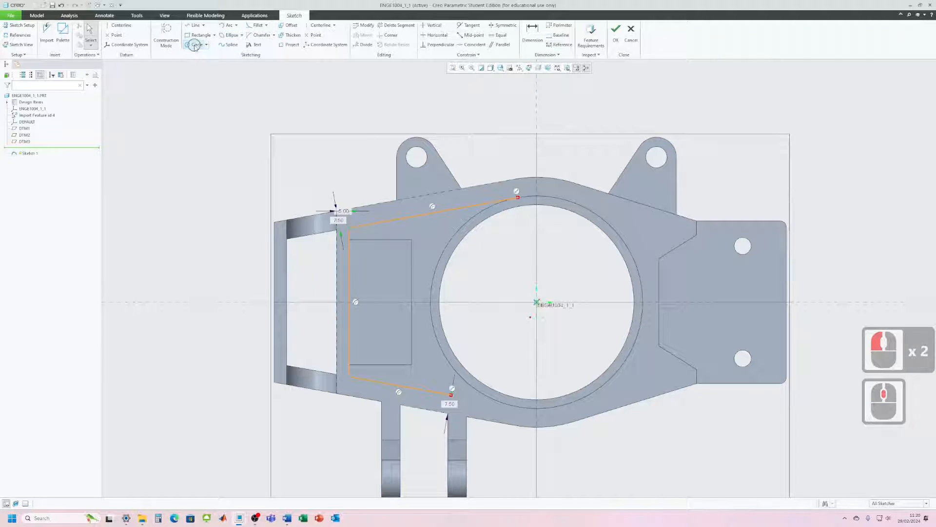
left_click(539, 303)
left_click(440, 257)
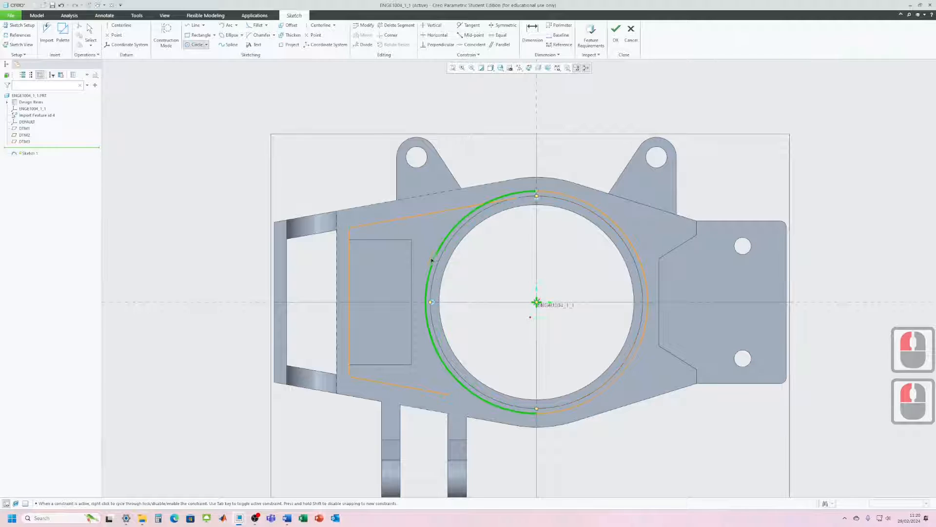
scroll(423, 278, "up", 2)
scroll(417, 306, "up", 3)
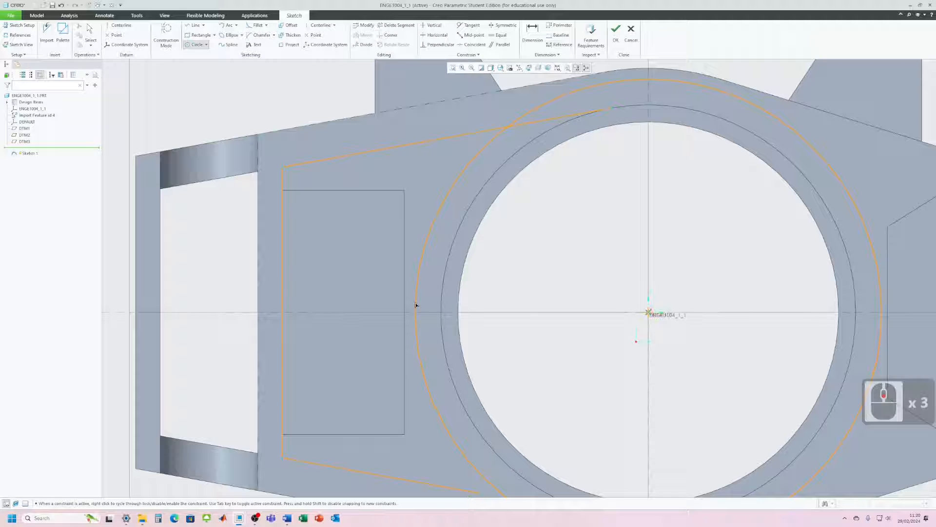
mouse_move(413, 304)
left_mouse_down()
mouse_move(405, 323)
mouse_move(408, 316)
left_mouse_up()
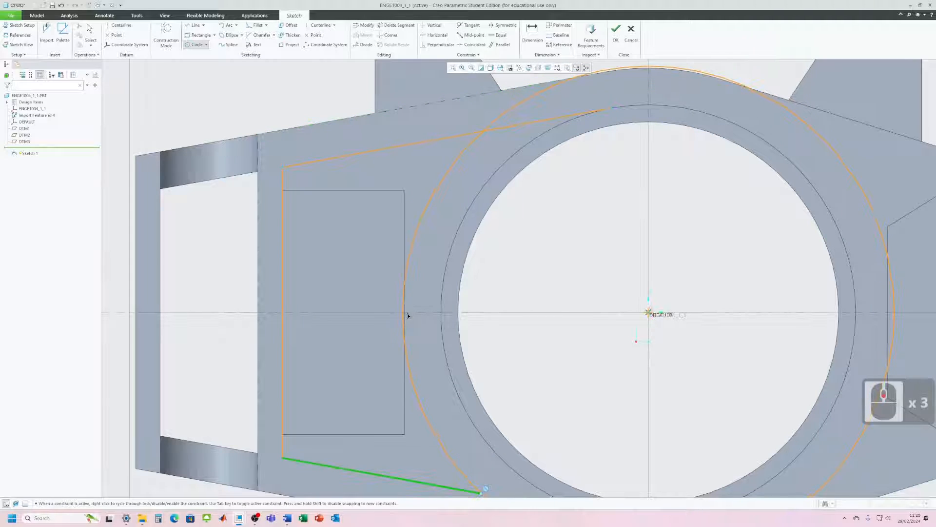
scroll(408, 316, "up", 5)
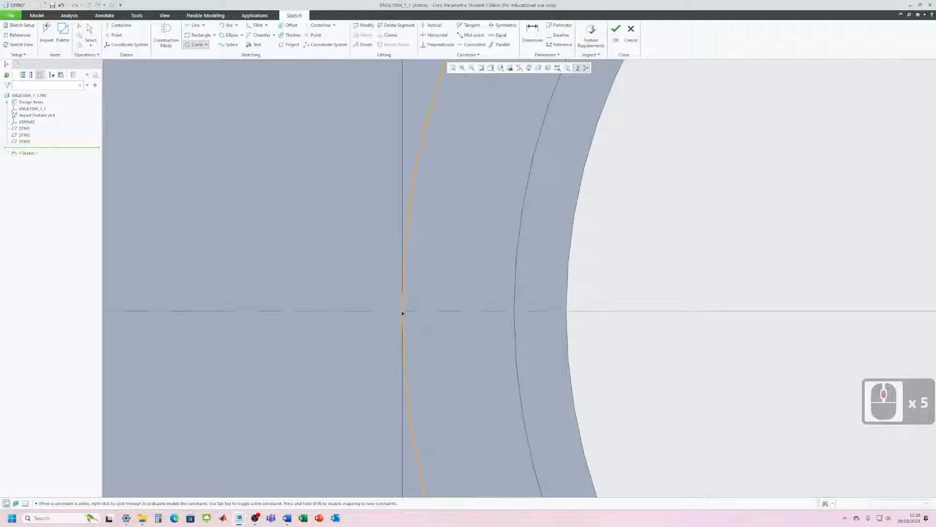
scroll(441, 296, "down", 6)
left_click(446, 275)
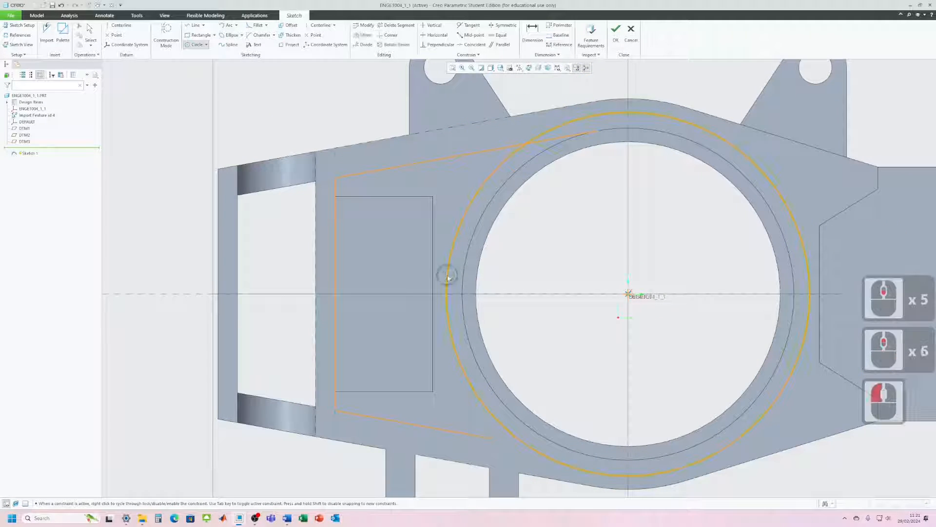
middle_click(380, 270)
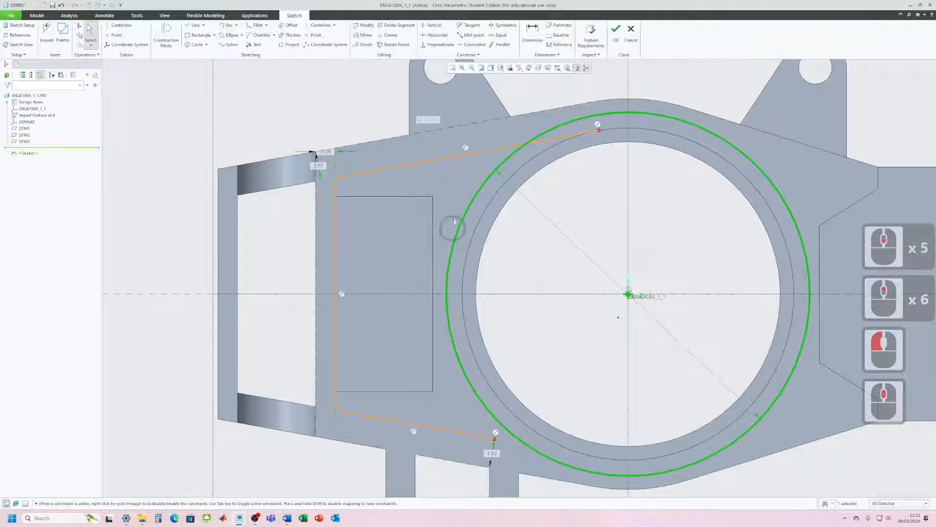
Set the sketched circle's diameter to 95
double_click(432, 120)
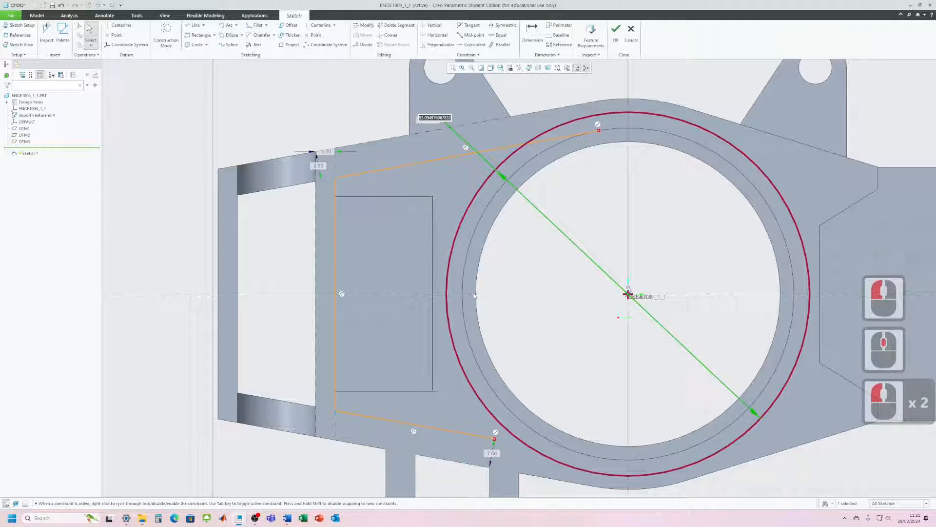
type("95")
key("Return")
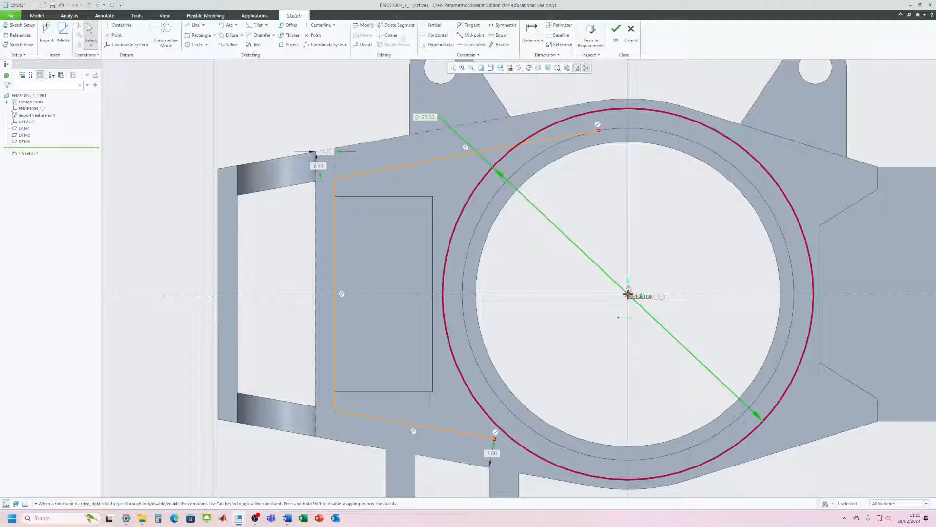
Delete the half of the 95 diameter circle facing away from the offset lines
left_click(399, 27)
left_click_drag(723, 105, 755, 457)
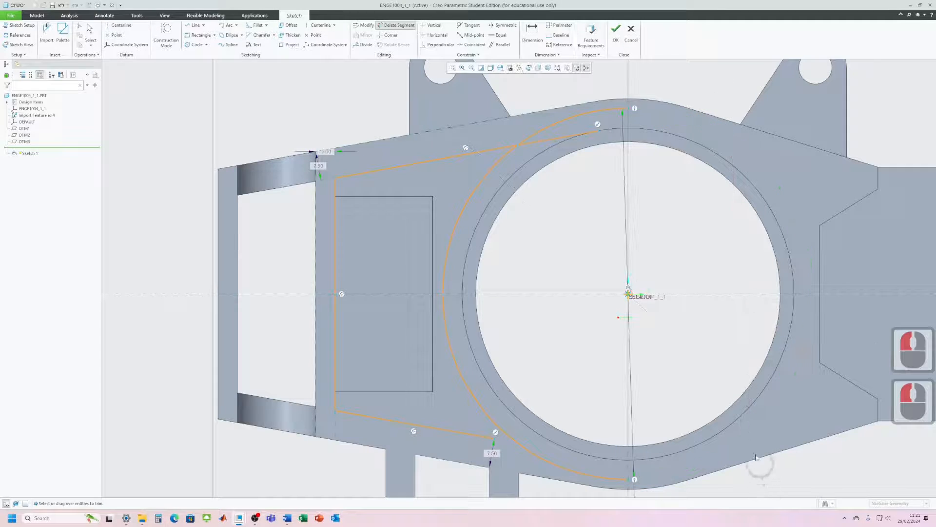
middle_click(550, 335)
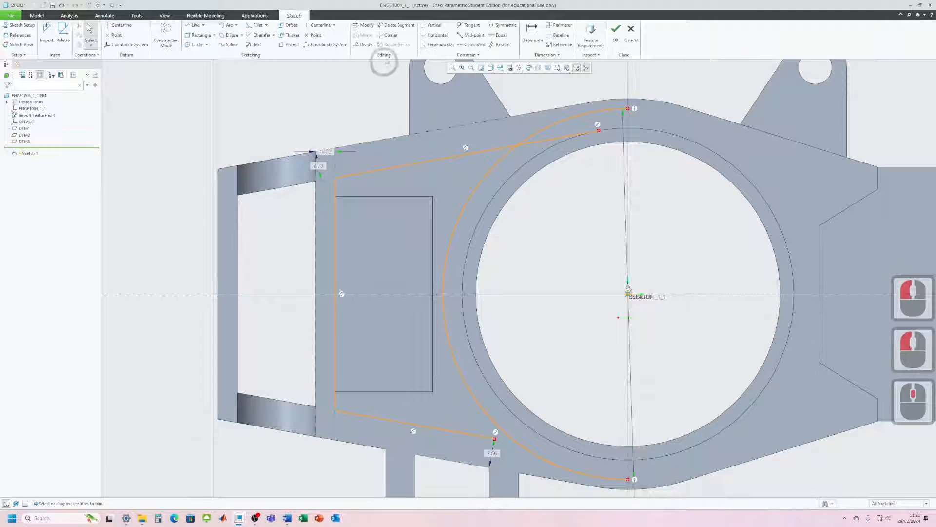
Join the arc around the bore to the upper and lower offset lines with corner trims, and finish the closed profile sketch
left_click(389, 35)
left_click(490, 159)
left_click(497, 162)
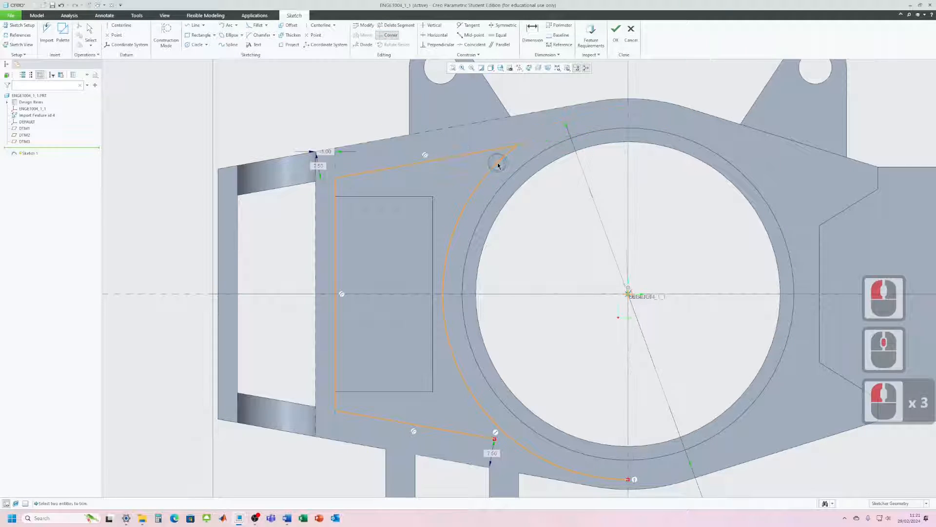
scroll(450, 291, "down", 2)
scroll(471, 429, "up", 2)
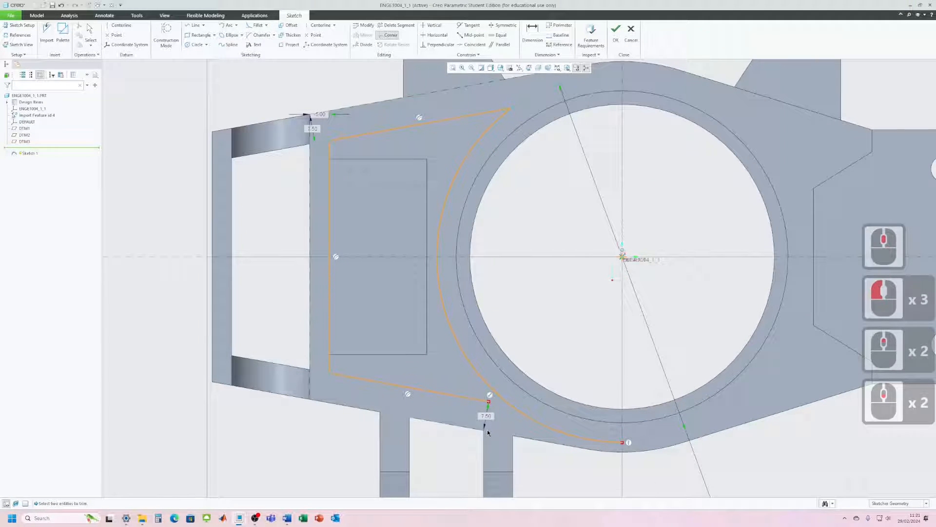
left_click(481, 396)
left_click(483, 383)
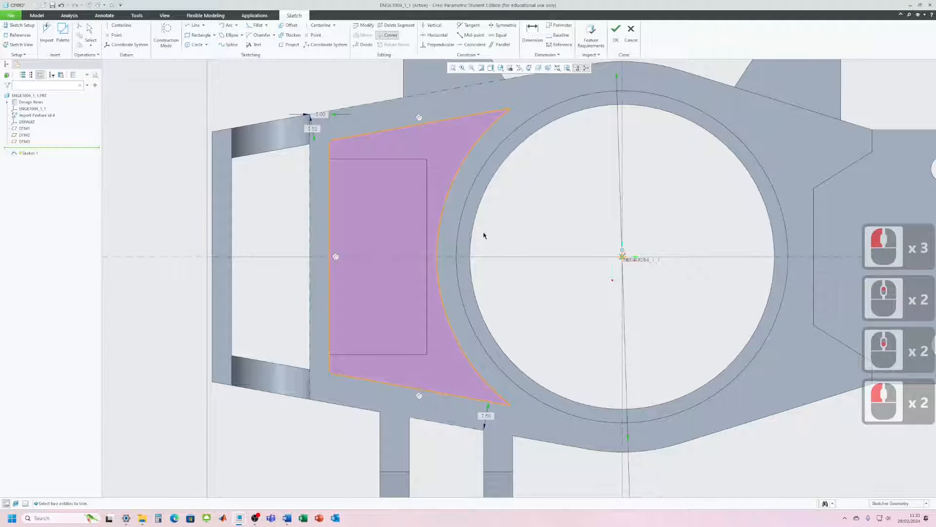
scroll(484, 236, "down", 2)
middle_click_drag(484, 235, 410, 244)
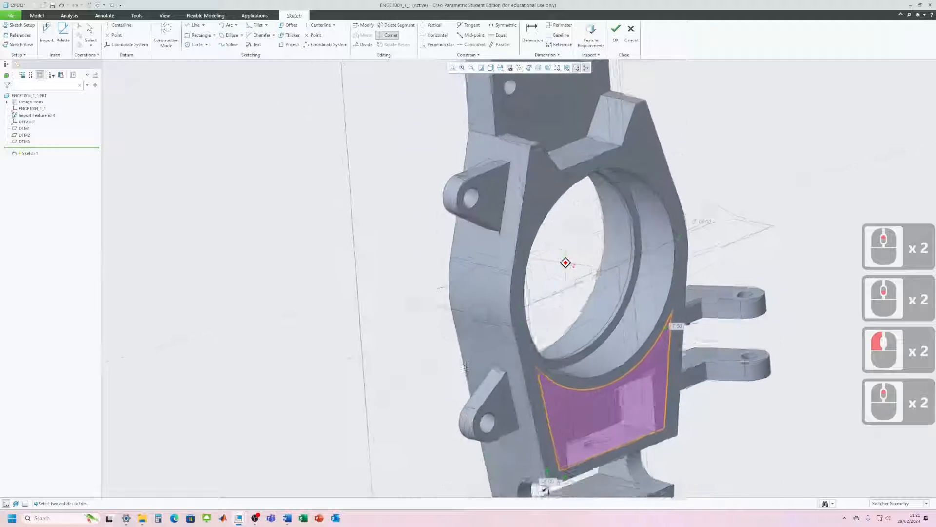
scroll(374, 303, "up", 4)
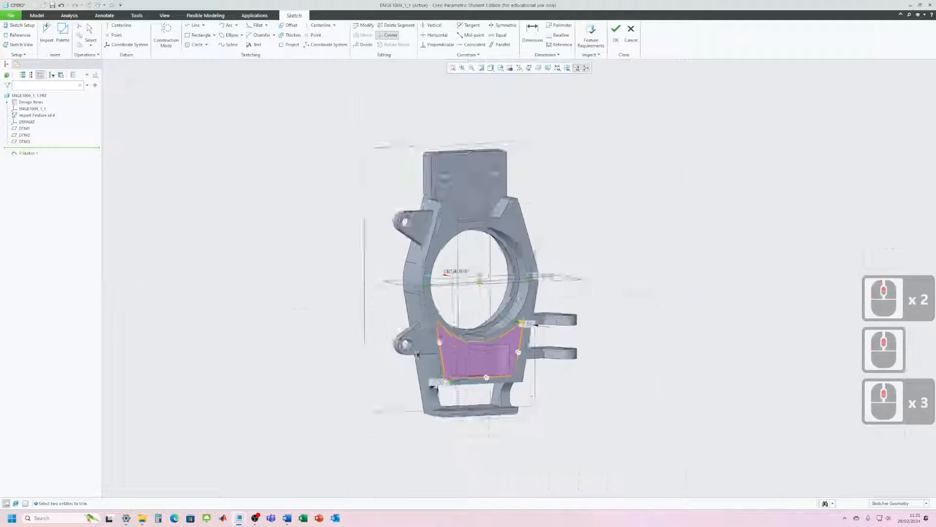
scroll(475, 391, "down", 3)
middle_click_drag(431, 326, 460, 320)
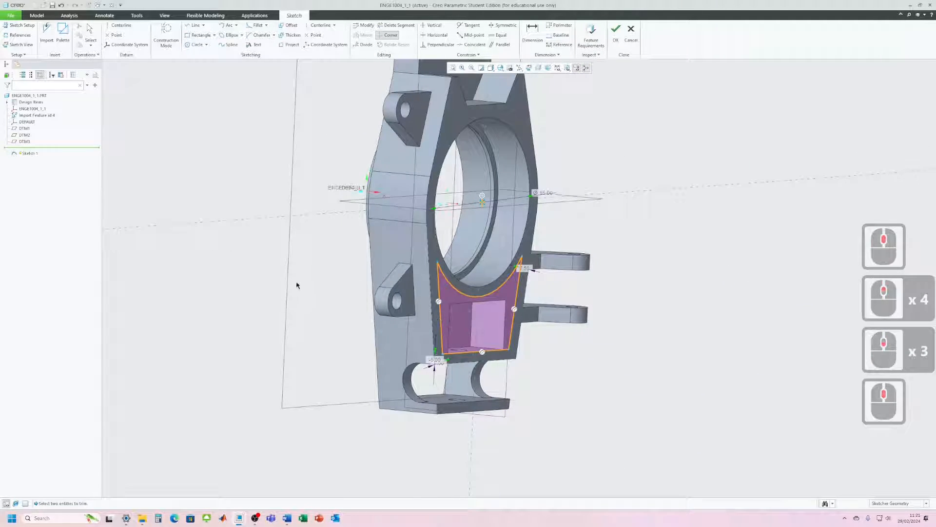
left_click(615, 32)
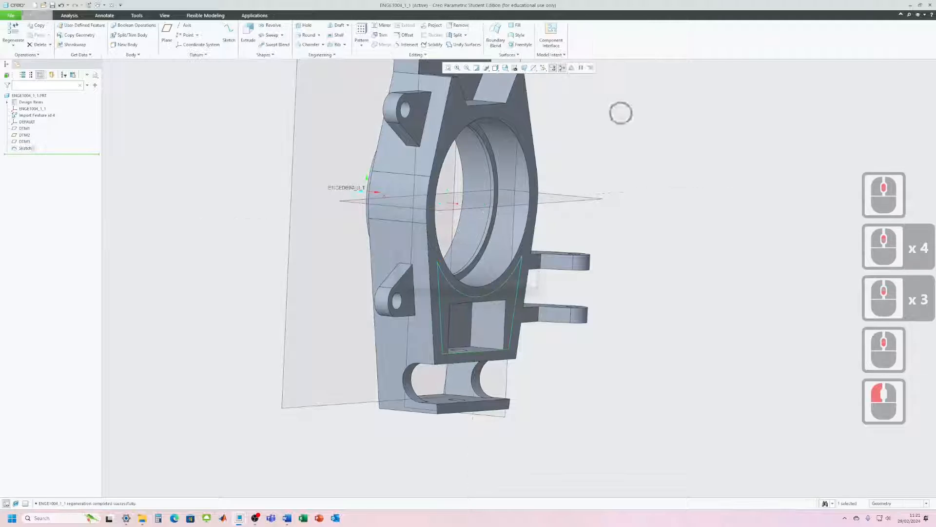
Extrude the closed profile as a material-removing cut through the full thickness of the upright, with the direction flipped into the part
left_click(249, 37)
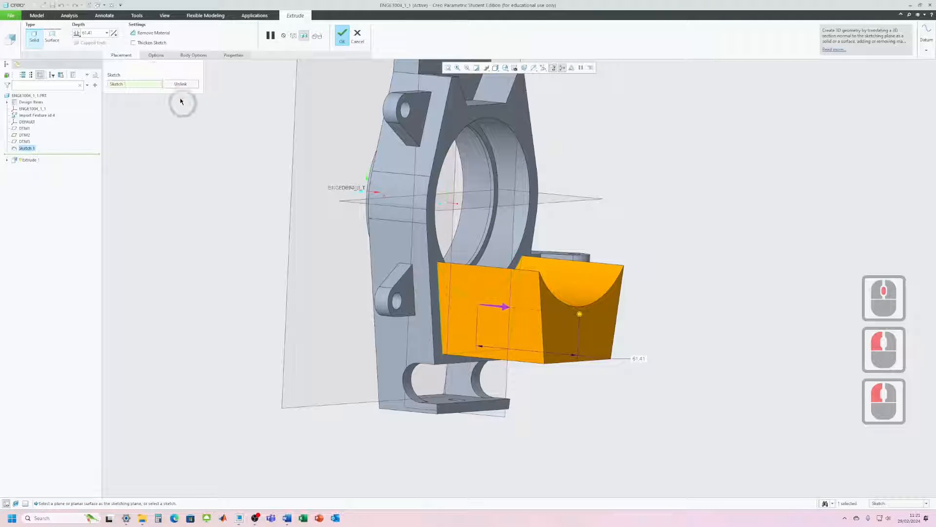
left_click(114, 34)
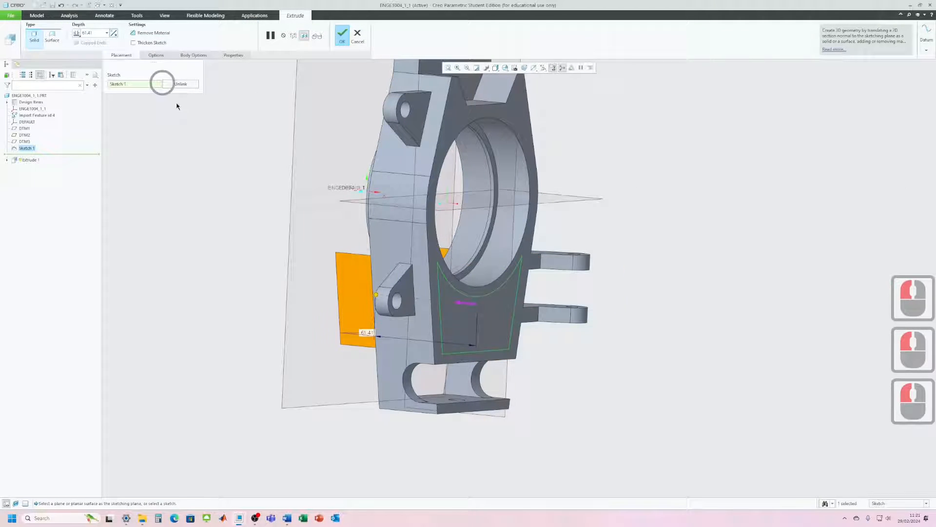
left_click(146, 32)
middle_click_drag(297, 333, 258, 326)
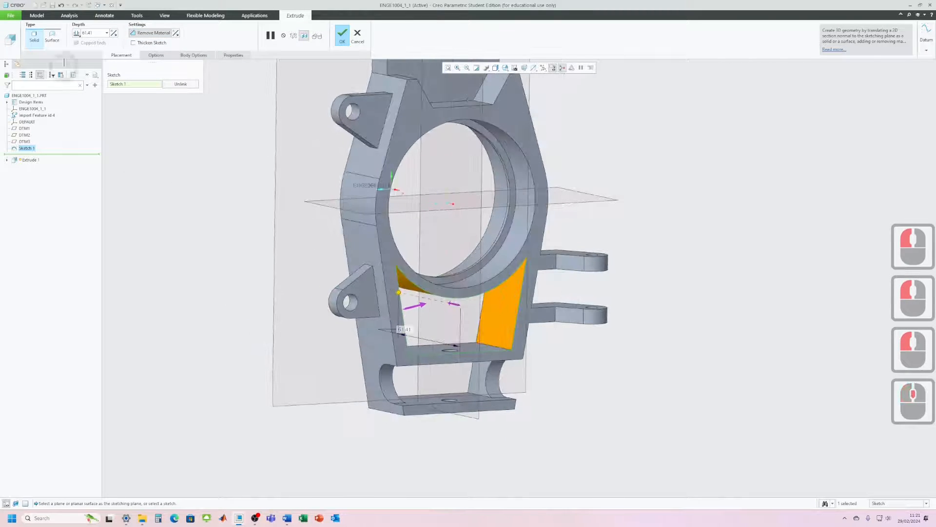
left_click(107, 32)
left_click(97, 66)
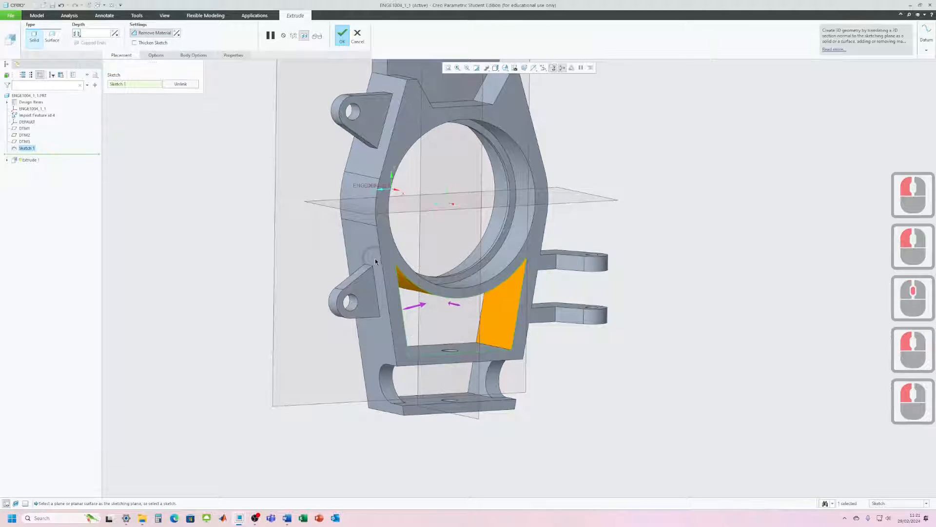
left_click(345, 41)
left_click(674, 338)
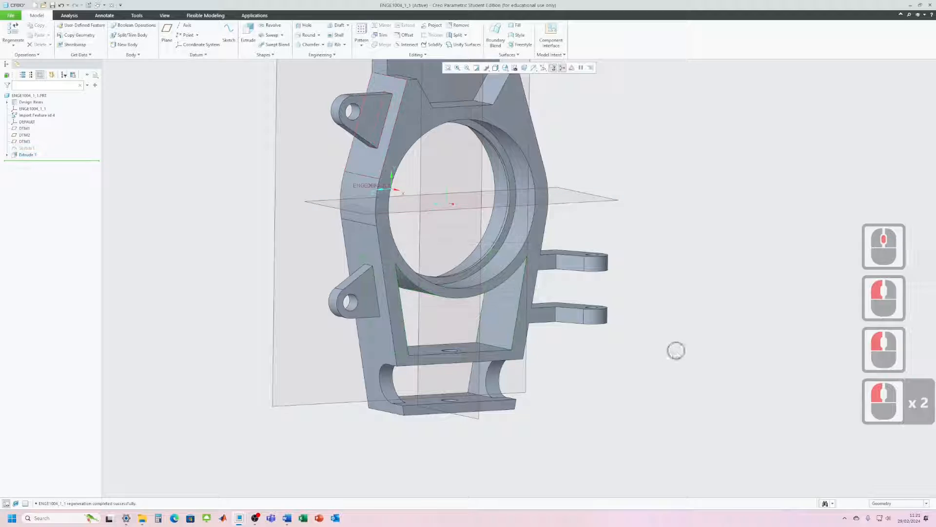
Start a sketch on the upright's flat face around the bore and orient the view square to the sketch plane
middle_click_drag(596, 413, 556, 413)
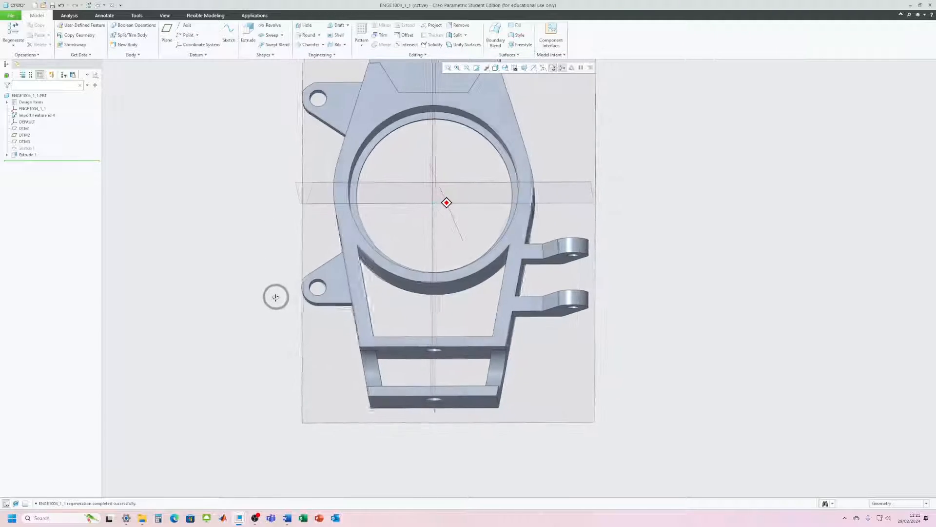
middle_click_drag(272, 294, 283, 287)
left_click(349, 227)
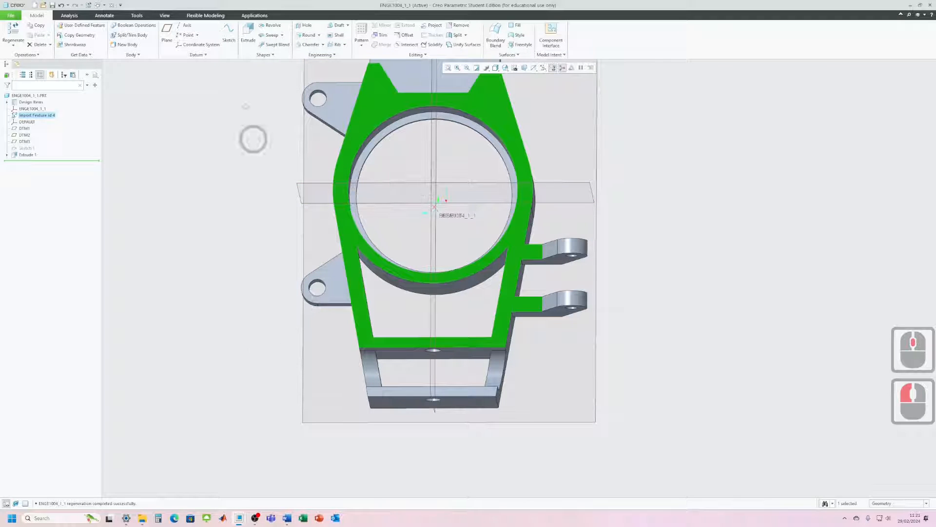
left_click(229, 33)
left_click(17, 45)
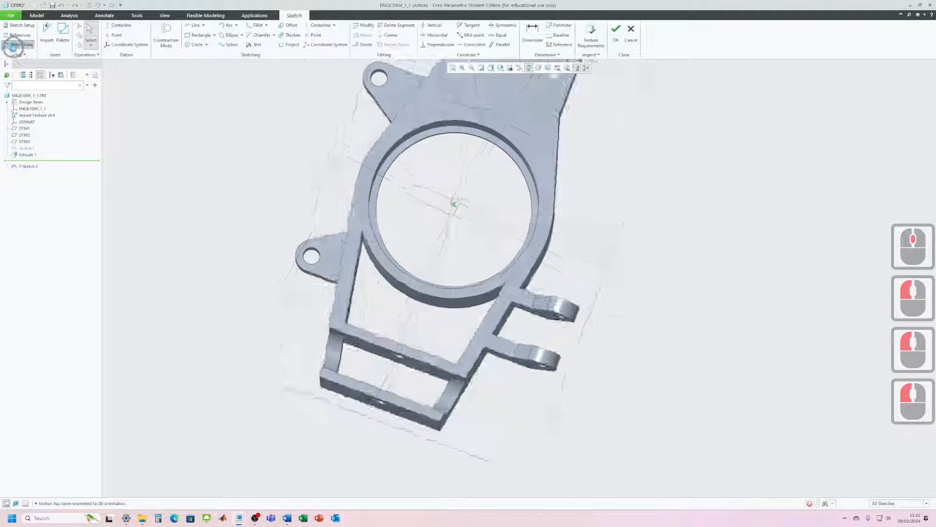
scroll(466, 276, "up", 2)
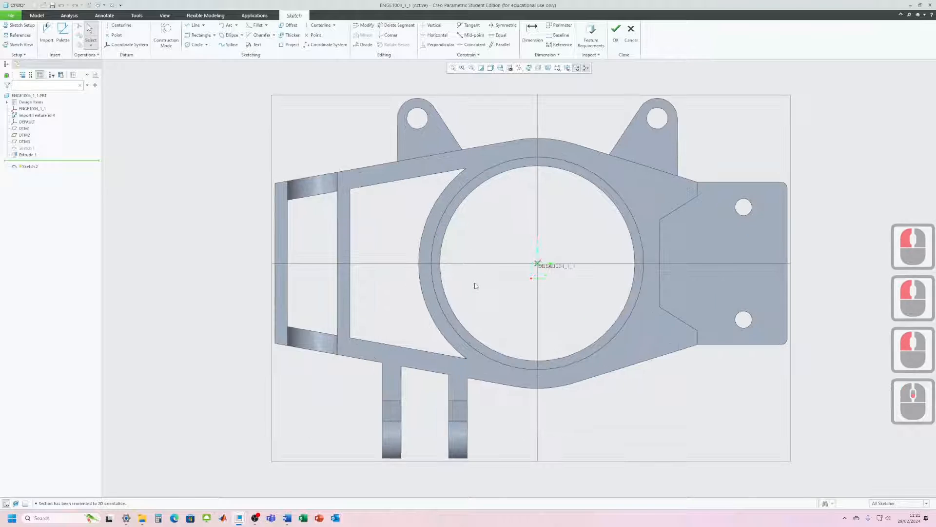
Sketch two construction lines from the bore centre to the outer upper and lower inside corners of the end opening
left_click(169, 35)
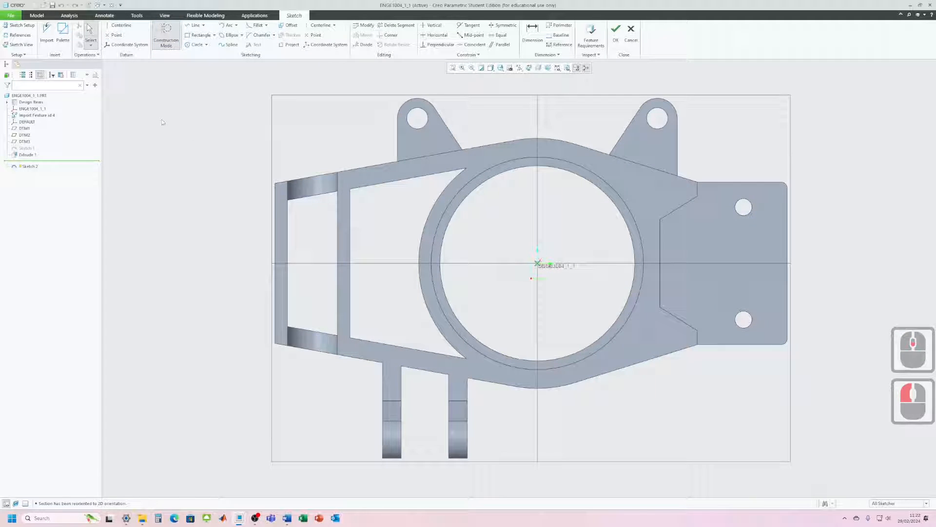
left_click(196, 25)
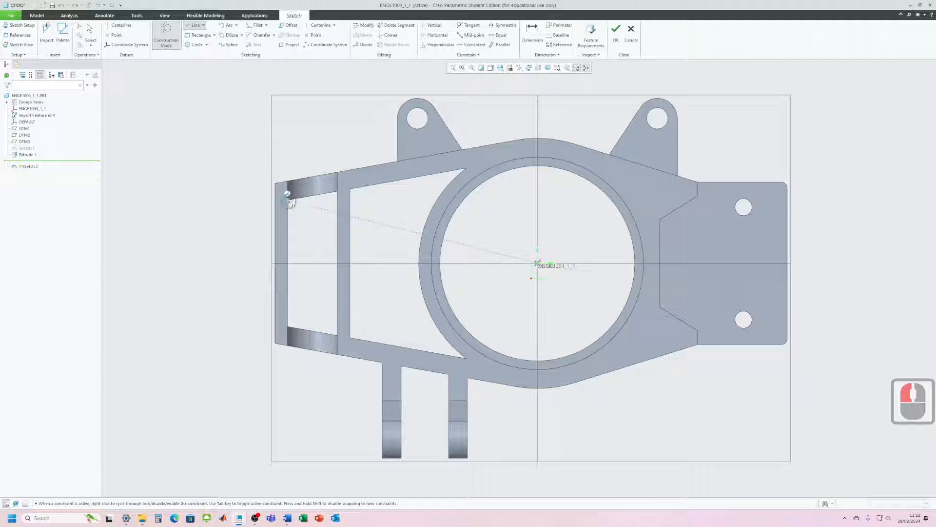
left_click(288, 200)
middle_click(508, 271)
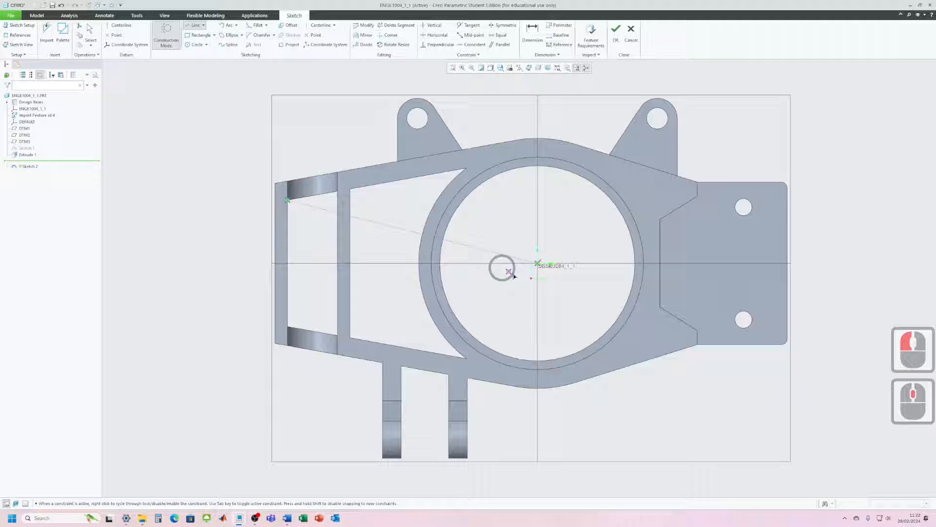
left_click(537, 264)
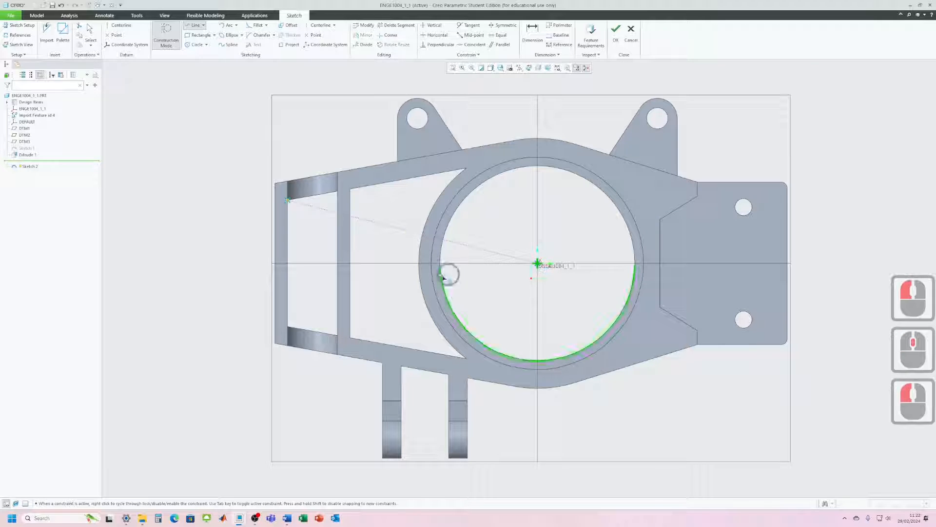
left_click(288, 325)
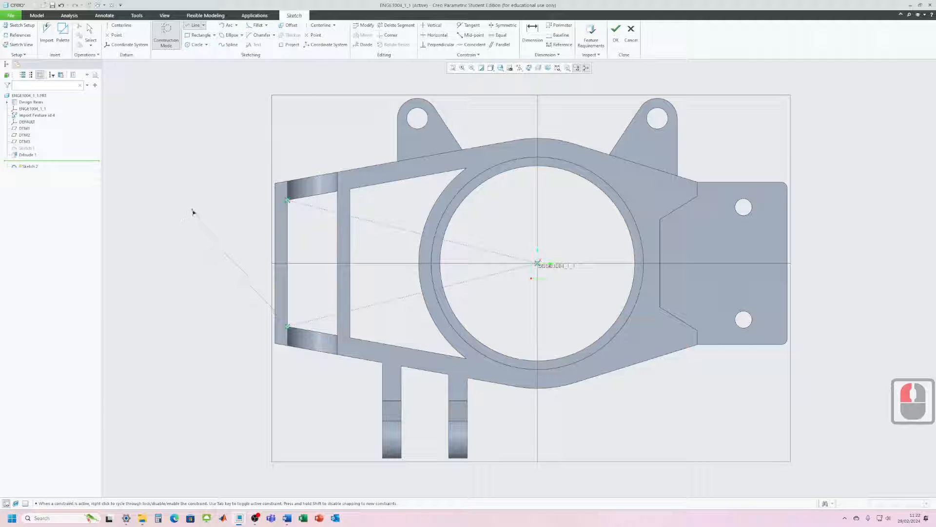
middle_click(203, 207)
middle_click(232, 203)
scroll(305, 311, "up", 1)
scroll(320, 311, "down", 2)
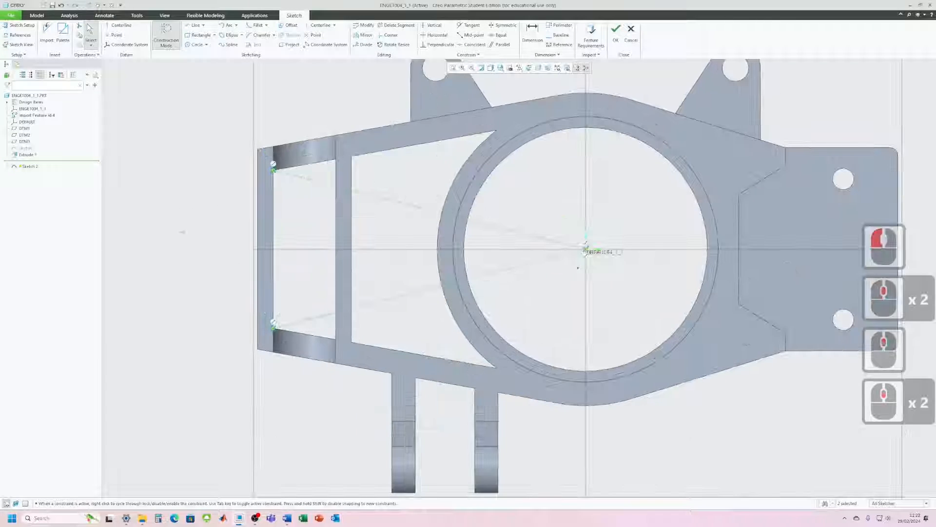
left_click(165, 211)
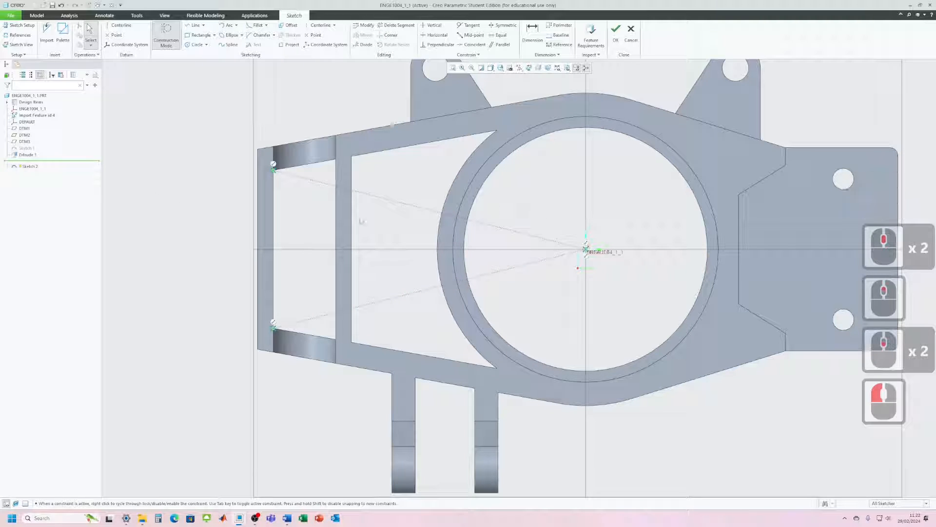
Sketch two solid lines parallel to the lower construction line, one on each side, from the cut-out's straight edge into the bore
left_click(190, 30)
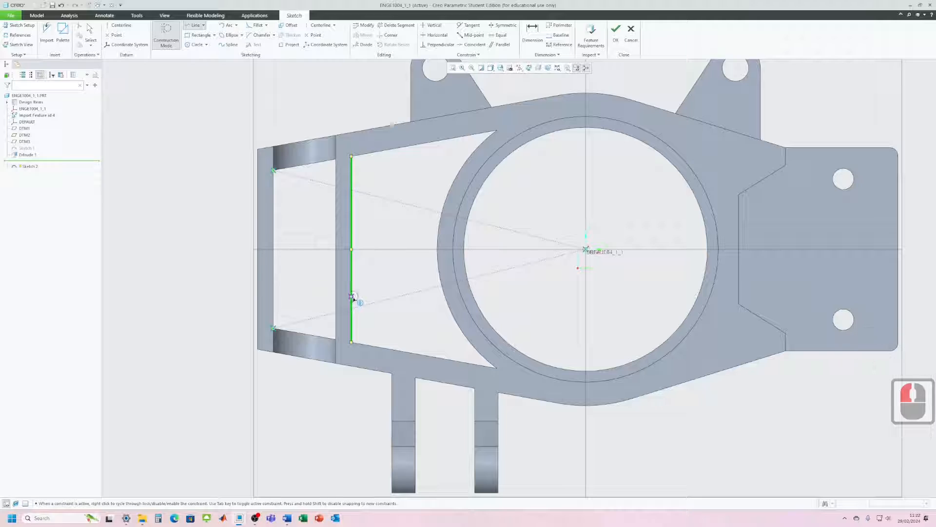
left_click(353, 295)
middle_click(403, 223)
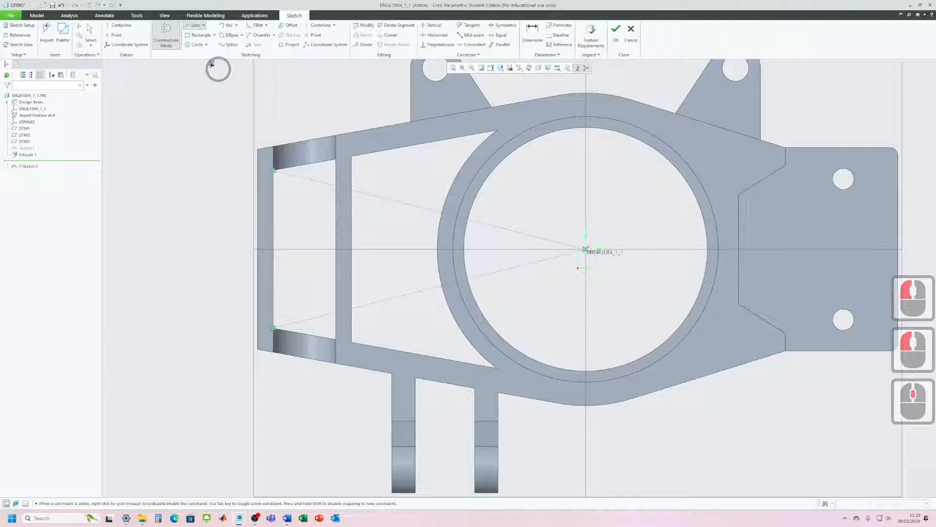
left_click(166, 34)
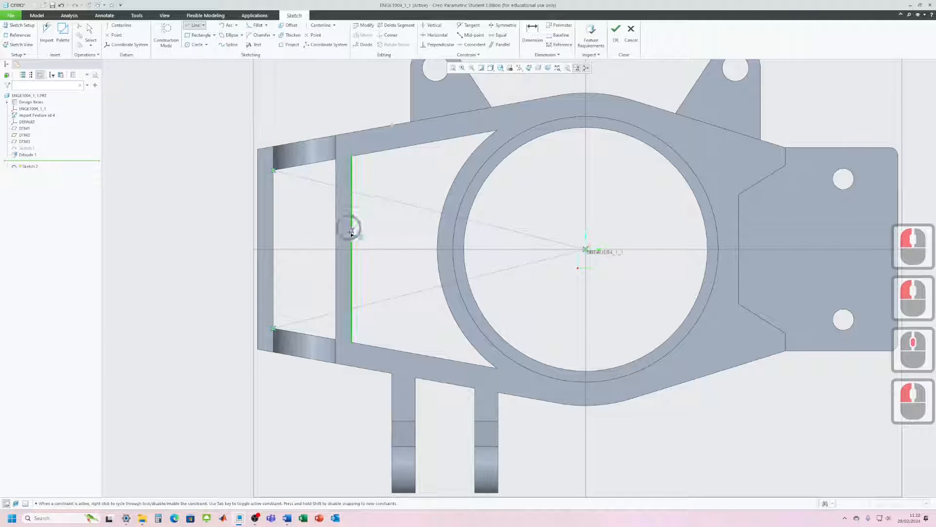
left_click(353, 294)
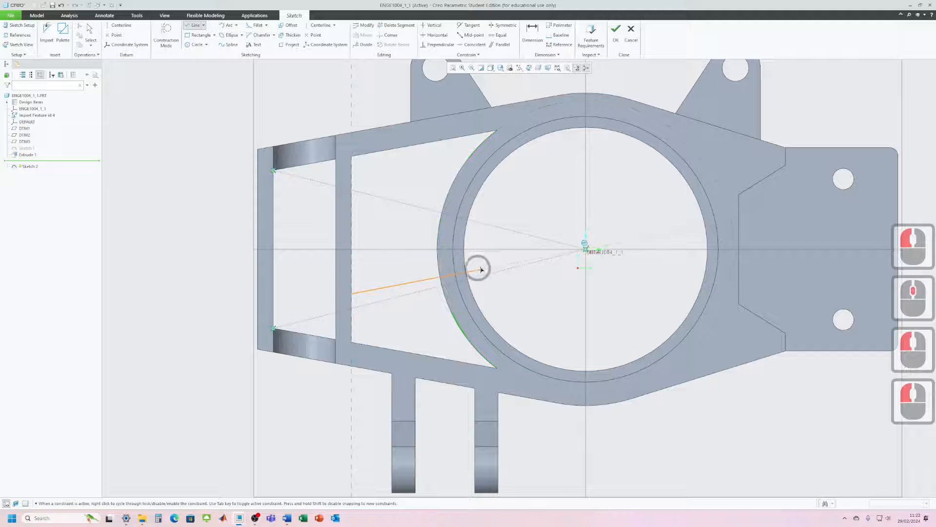
left_click(611, 227)
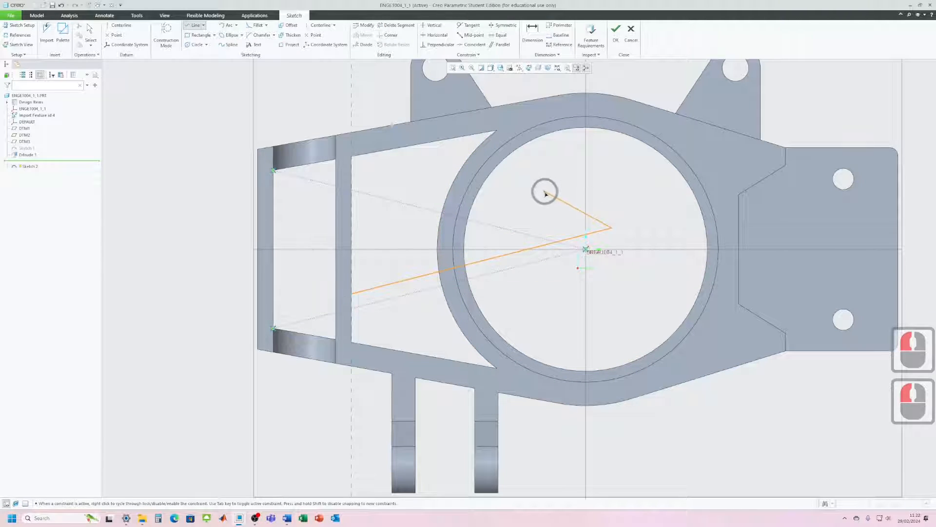
middle_click(540, 194)
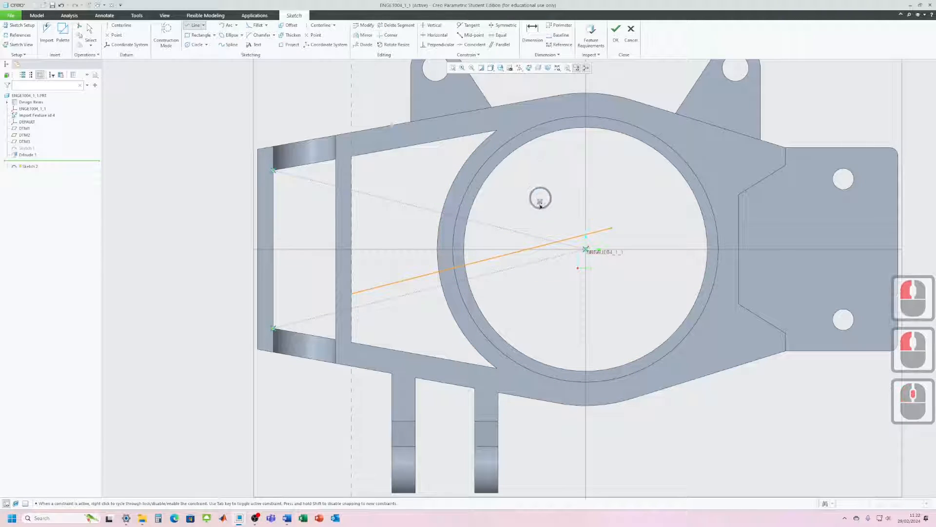
left_click(352, 323)
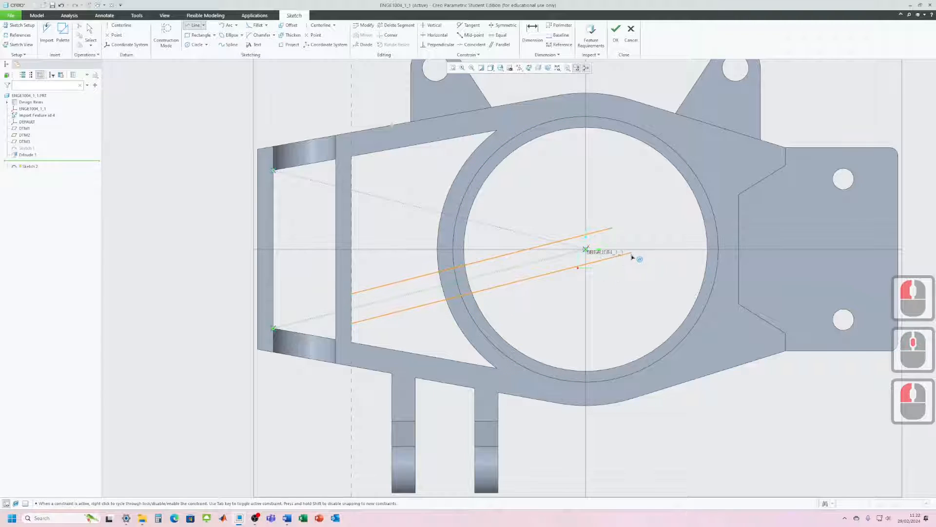
left_click(618, 259)
middle_click(641, 194)
middle_click(642, 194)
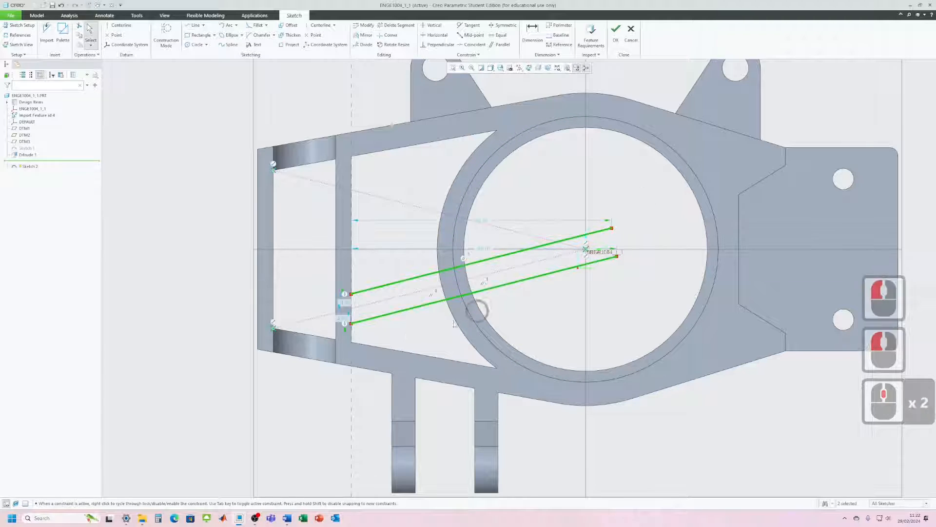
Dimension the distance between the two parallel solid lines and set it to 5
scroll(365, 330, "down", 2)
left_click(532, 34)
left_click(397, 309)
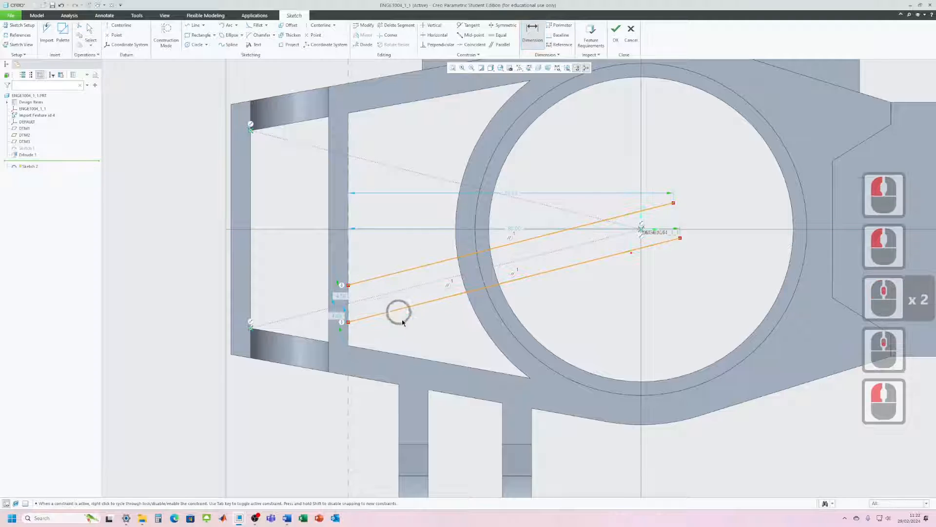
left_click(393, 279)
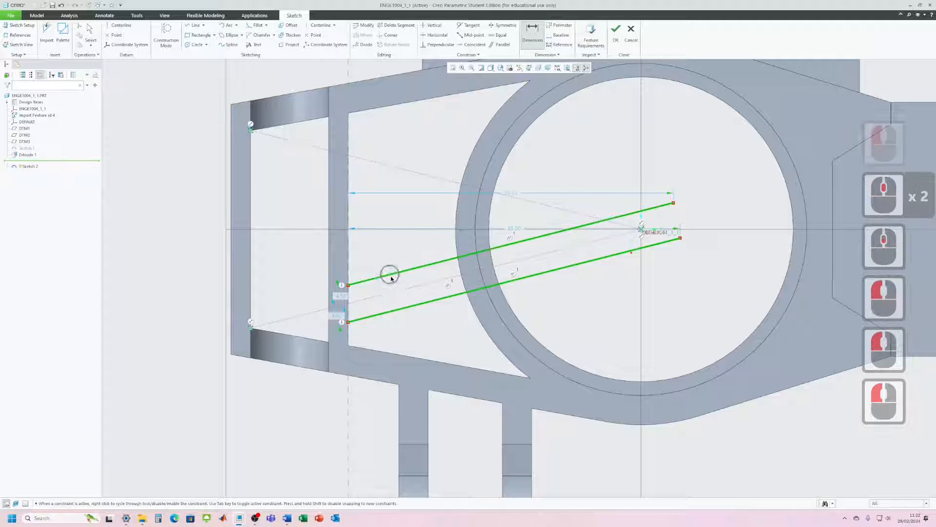
middle_click(376, 324)
type("5")
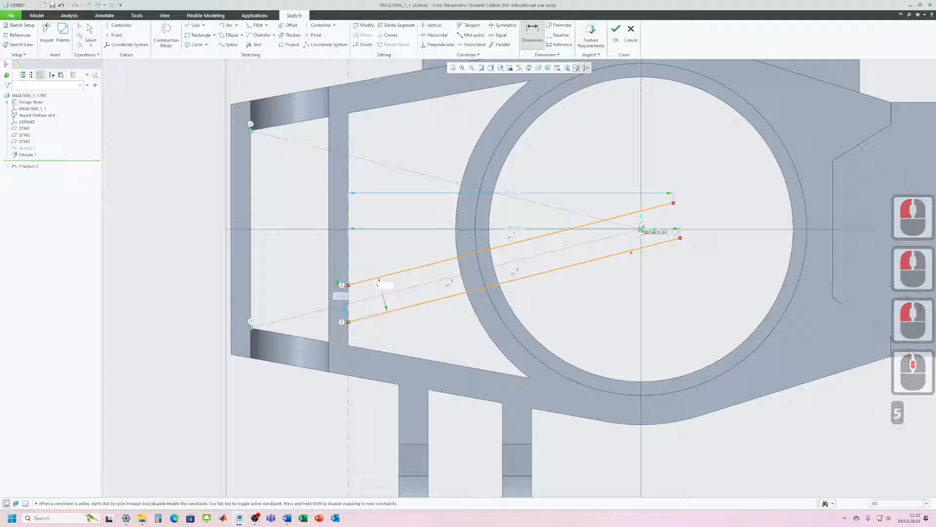
key("Return")
scroll(351, 303, "up", 5)
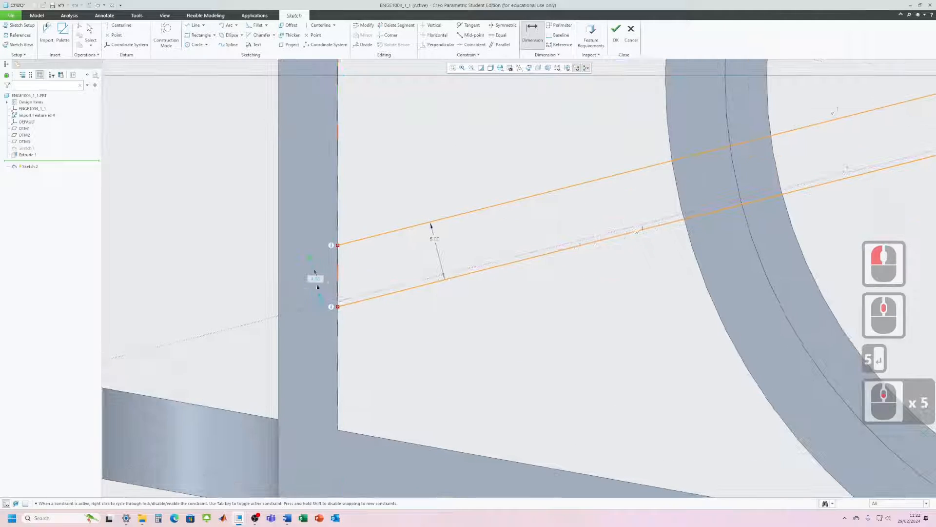
Dimension the distance between the upper solid line and the lower construction line and set it to 2.5
middle_click(316, 277)
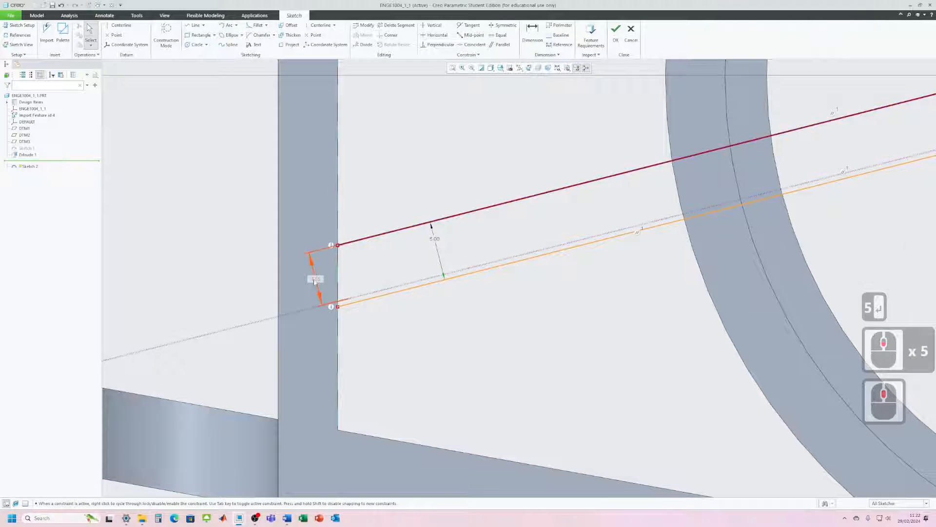
left_click(316, 279)
double_click(316, 278)
type("2")
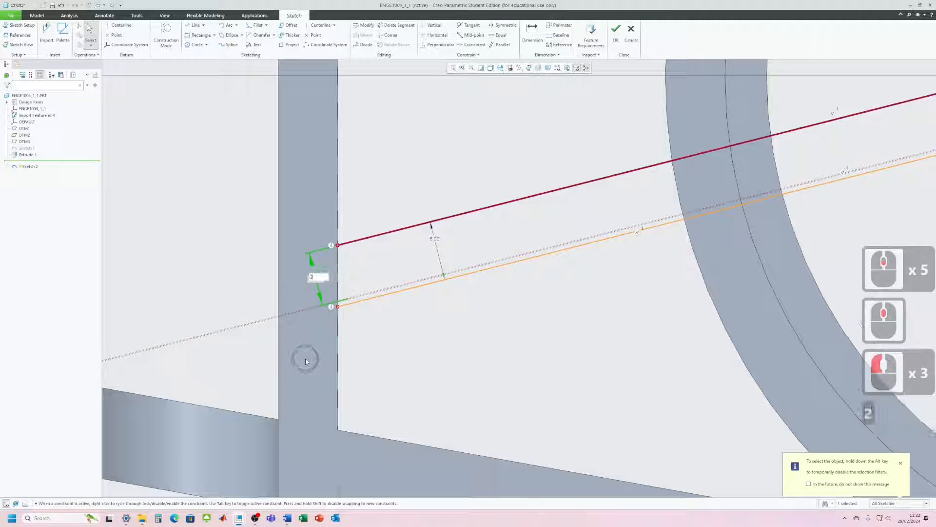
type(".5")
key("Return")
Sketch a circle centred on the bore centre and passing through the cut-out's curved edge
scroll(323, 307, "down", 5)
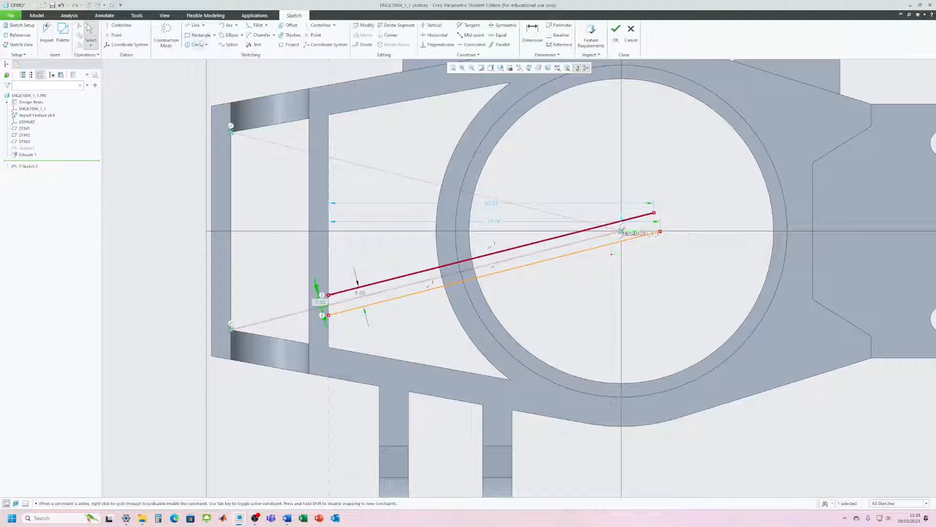
left_click(622, 236)
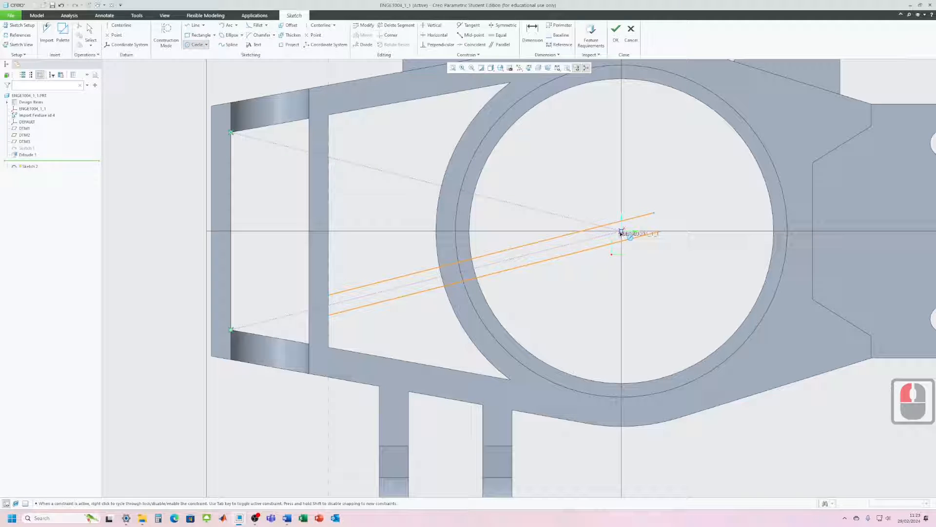
left_click(434, 232)
middle_click(386, 217)
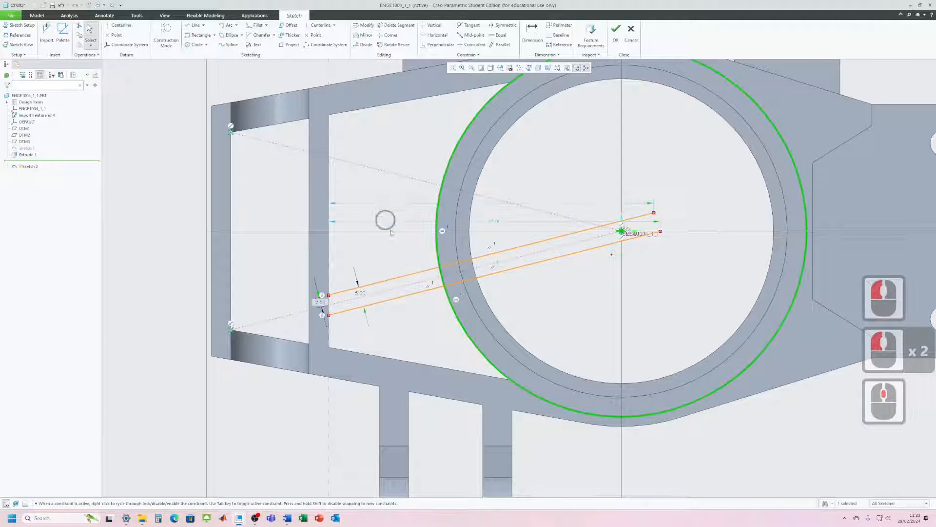
Delete the line segments inside the bore and the circle portions outside the rib profile using Delete Segment
left_click(396, 25)
left_click_drag(603, 205, 638, 283)
left_click_drag(527, 199, 534, 214)
mouse_move(425, 136)
left_mouse_down()
mouse_move(490, 165)
mouse_move(530, 242)
left_mouse_up()
scroll(543, 289, "up", 2)
scroll(619, 267, "down", 1)
middle_click(534, 325)
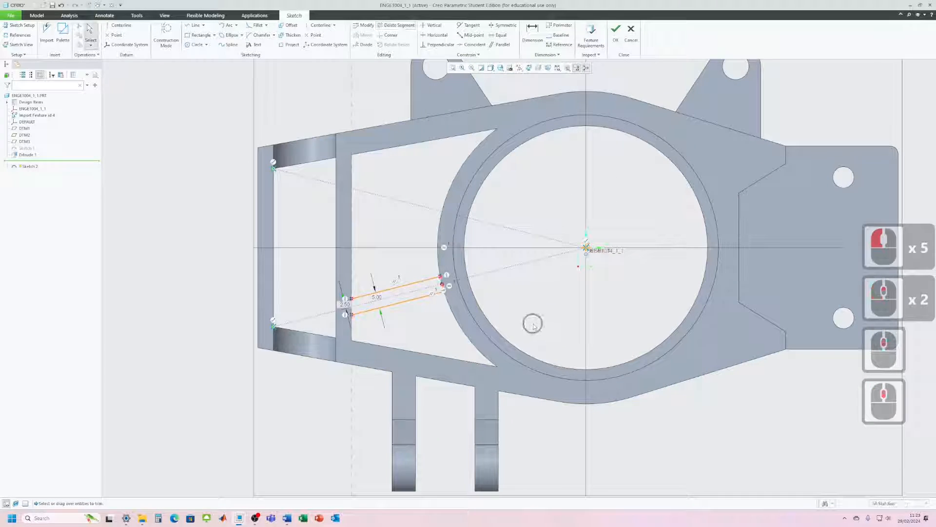
Use Corner to join the remaining short arc to the end of the upper rib line
scroll(414, 310, "down", 5)
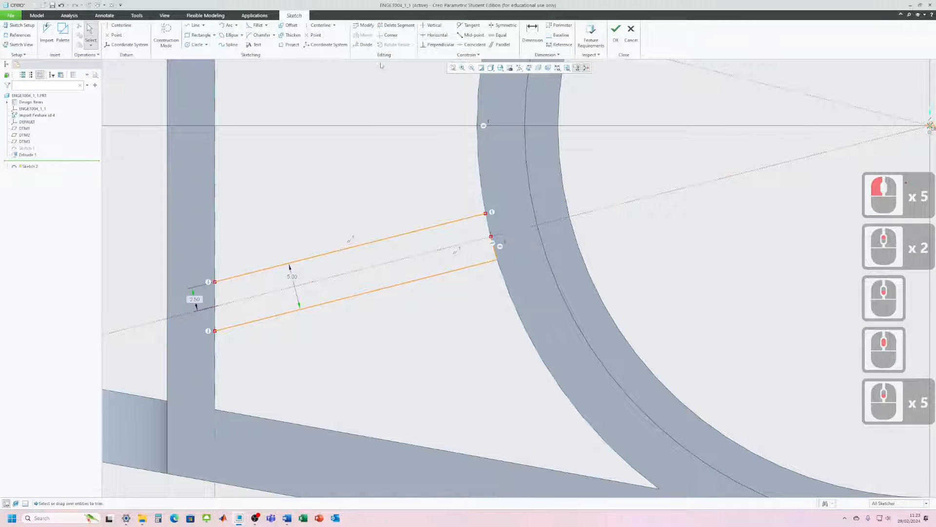
left_click(388, 35)
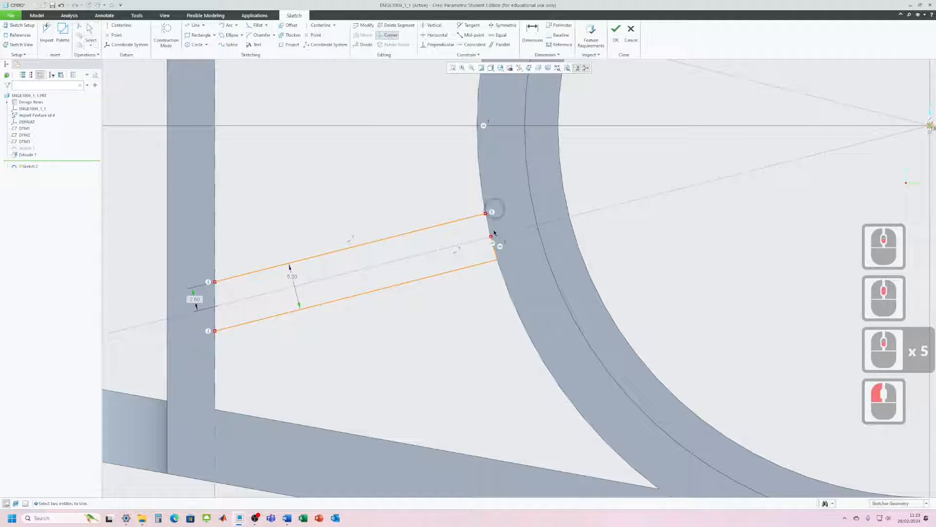
scroll(493, 242, "down", 2)
left_click(491, 243)
left_click(468, 203)
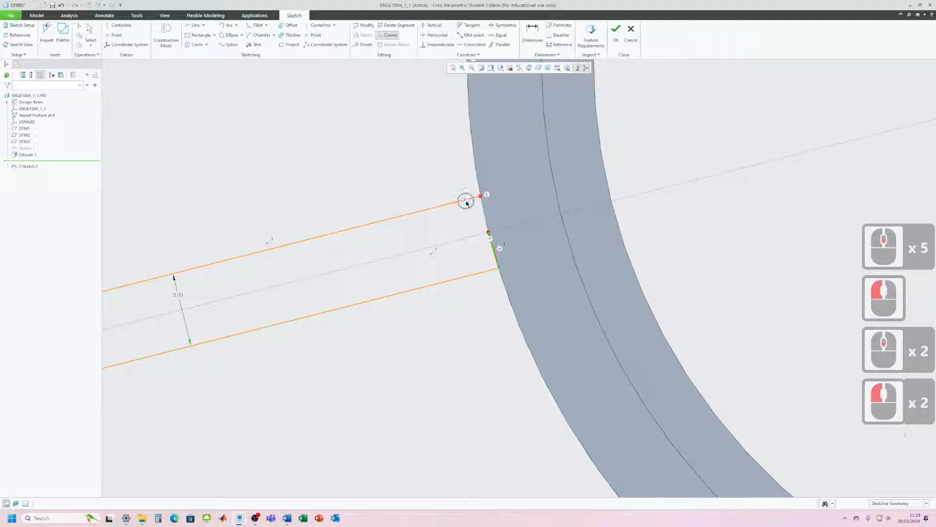
scroll(496, 218, "up", 4)
scroll(385, 272, "down", 4)
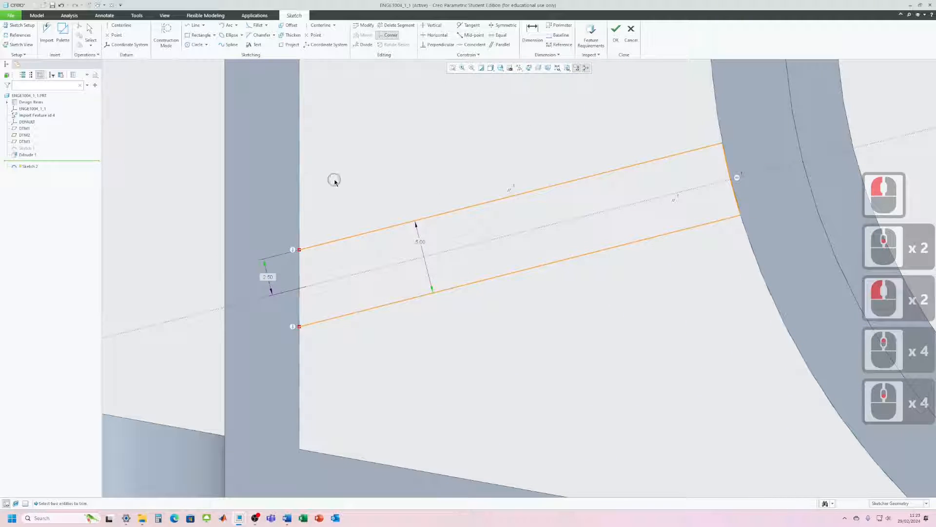
middle_click(303, 163)
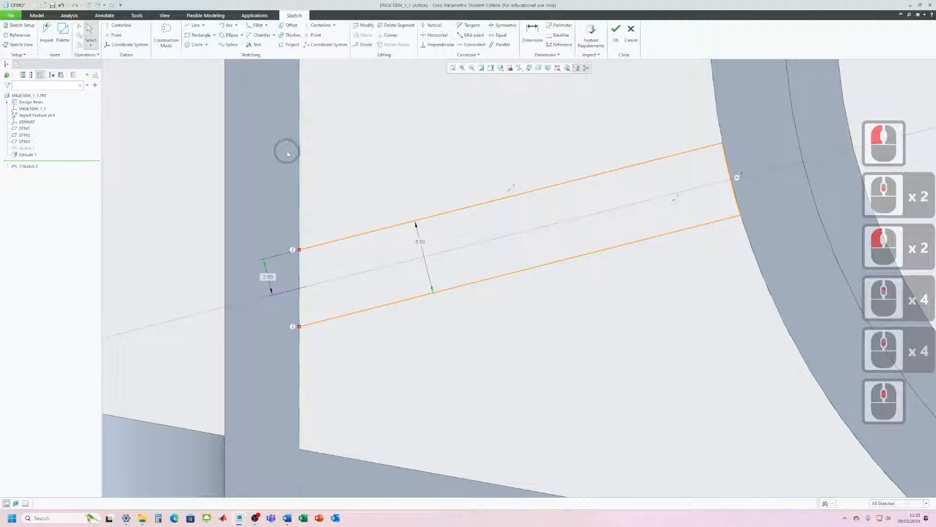
Close the rib profile with a line along the cut-out's straight edge joining the open ends of the two parallel lines
left_click(193, 27)
scroll(727, 159, "down", 6)
scroll(719, 166, "down", 2)
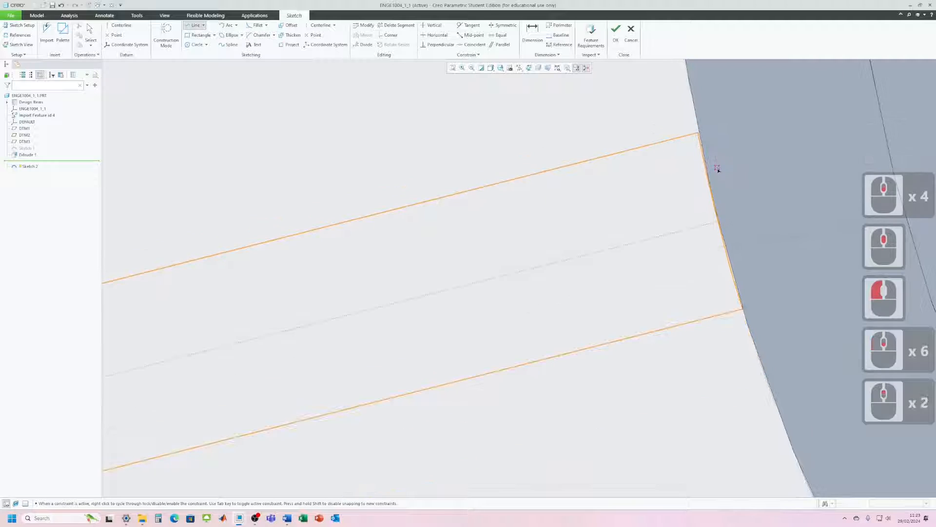
scroll(718, 169, "up", 6)
left_click(440, 238)
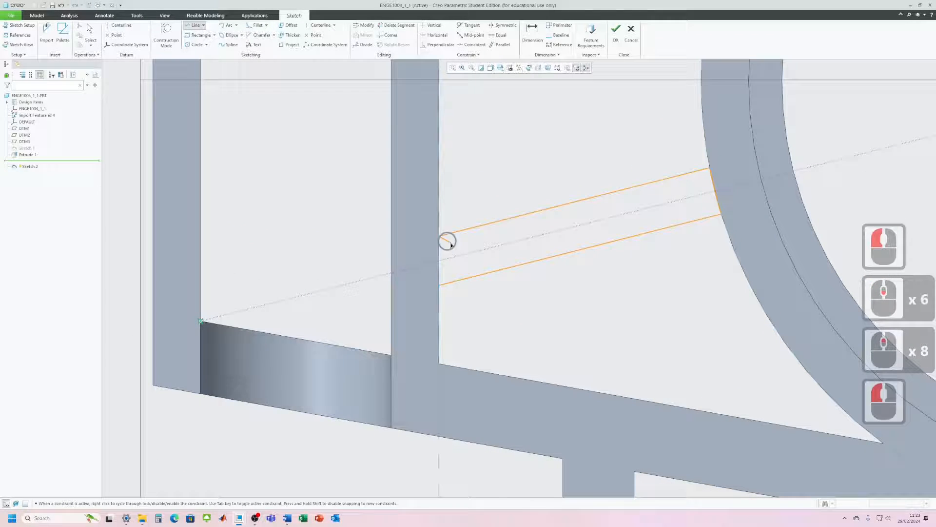
left_click(443, 283)
middle_click(521, 172)
middle_click(520, 172)
scroll(505, 293, "up", 5)
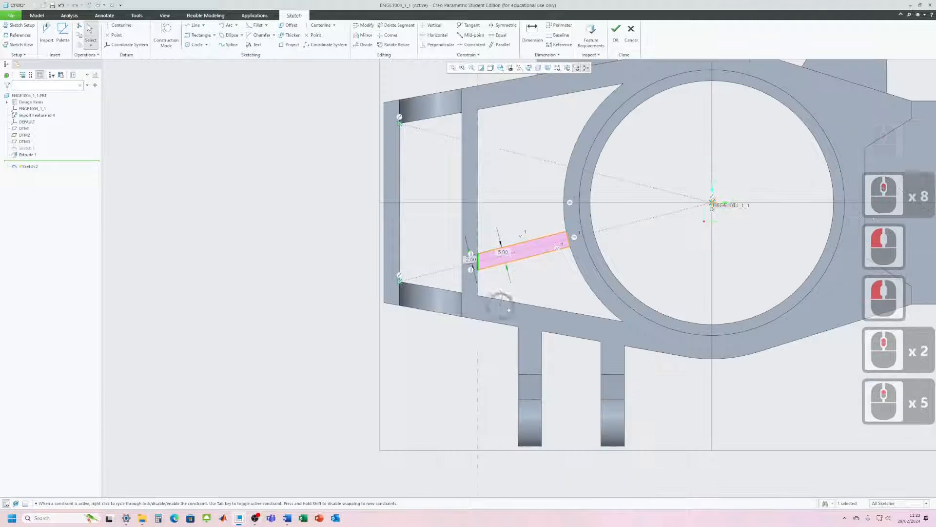
Examine the closed rib profile within the upright's opening from several angles
mouse_move(508, 311)
middle_mouse_down()
mouse_move(599, 261)
mouse_move(699, 414)
mouse_move(705, 362)
mouse_move(609, 385)
mouse_move(737, 364)
mouse_move(712, 359)
mouse_move(712, 375)
middle_mouse_up()
scroll(699, 414, "up", 3)
scroll(692, 405, "down", 3)
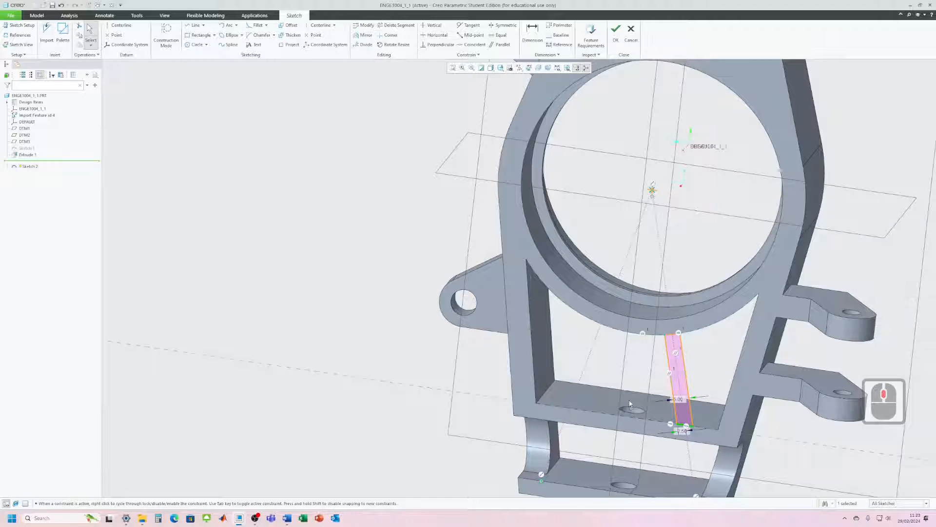
scroll(609, 389, "up", 4)
scroll(617, 420, "down", 3)
mouse_move(618, 422)
middle_mouse_down()
mouse_move(646, 427)
mouse_move(642, 450)
middle_mouse_up()
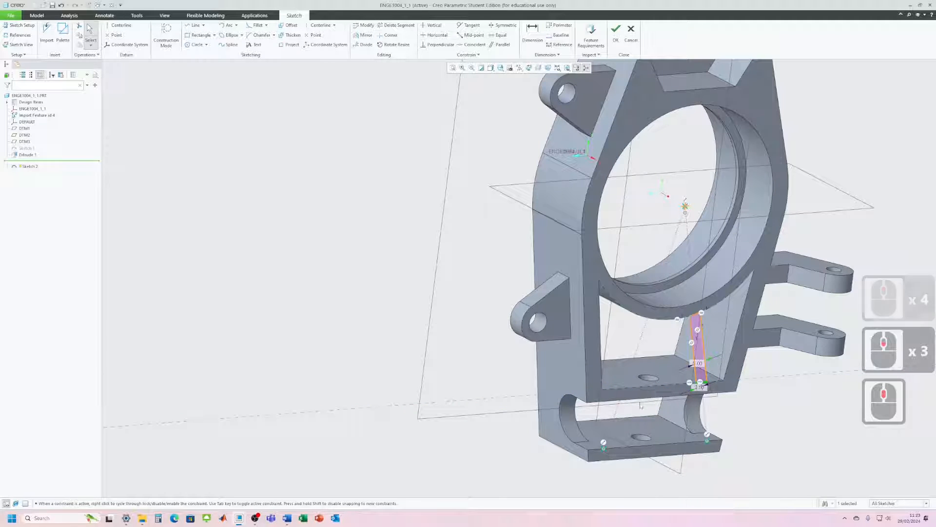
mouse_move(603, 411)
middle_mouse_down()
mouse_move(620, 428)
mouse_move(584, 432)
middle_mouse_up()
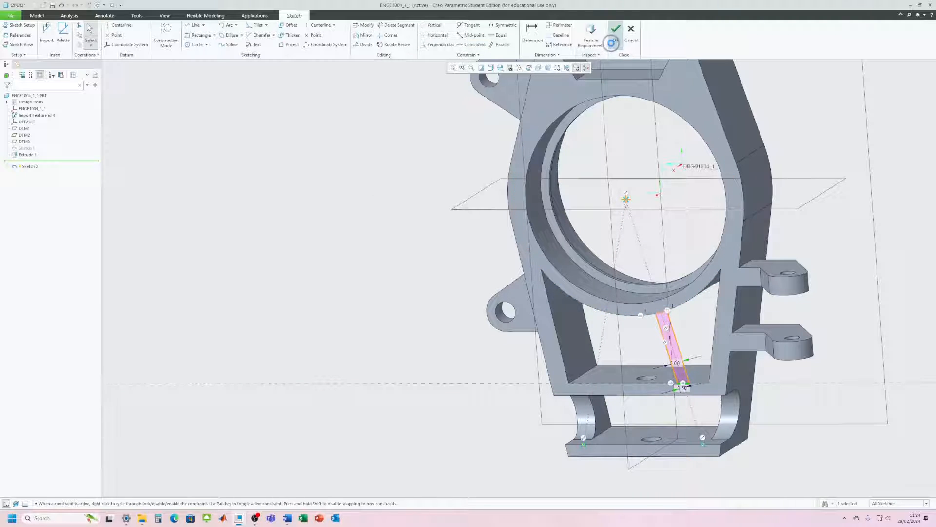
Finish the sketch and extrude the rib profile as a solid, using To Reference depth up to the cross bar's opposite side
mouse_move(526, 360)
middle_mouse_down()
mouse_move(477, 401)
mouse_move(505, 407)
middle_mouse_up()
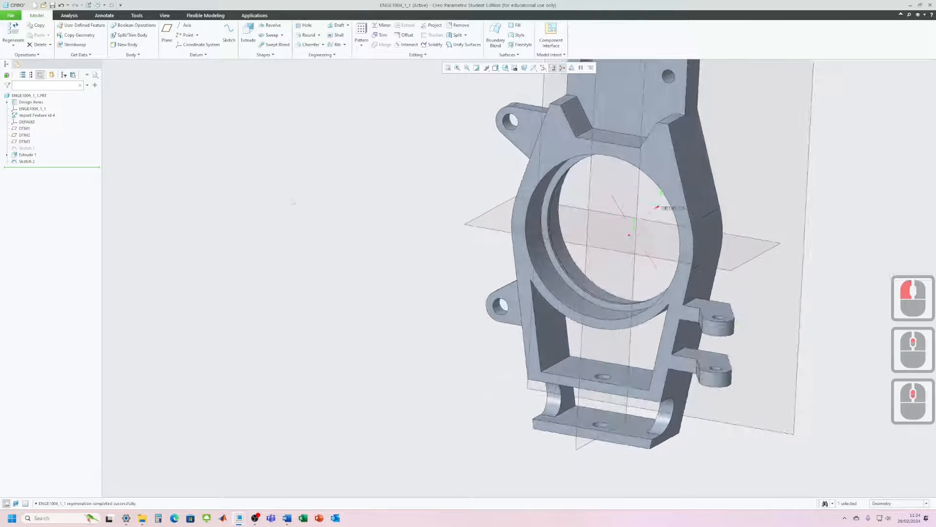
left_click(253, 34)
scroll(352, 333, "up", 2)
scroll(488, 372, "down", 3)
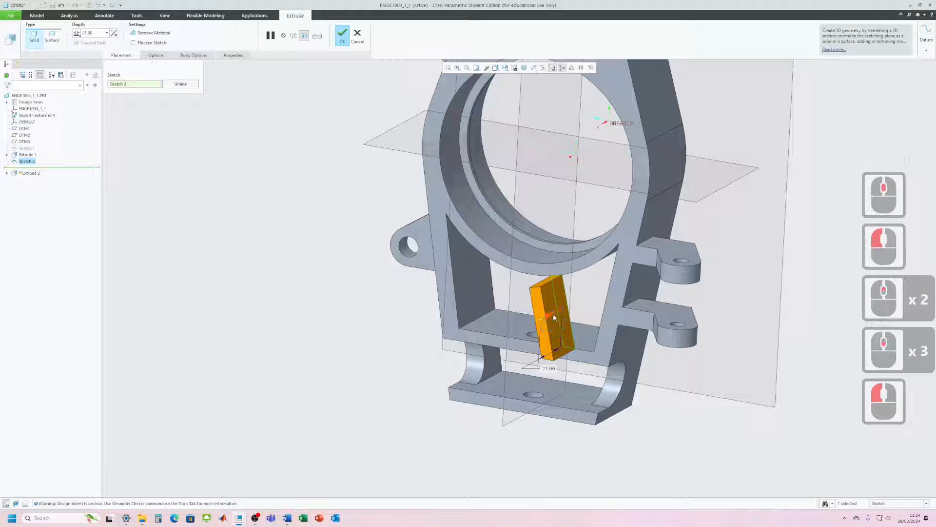
left_click_drag(542, 320, 612, 340)
middle_click_drag(611, 338, 569, 337)
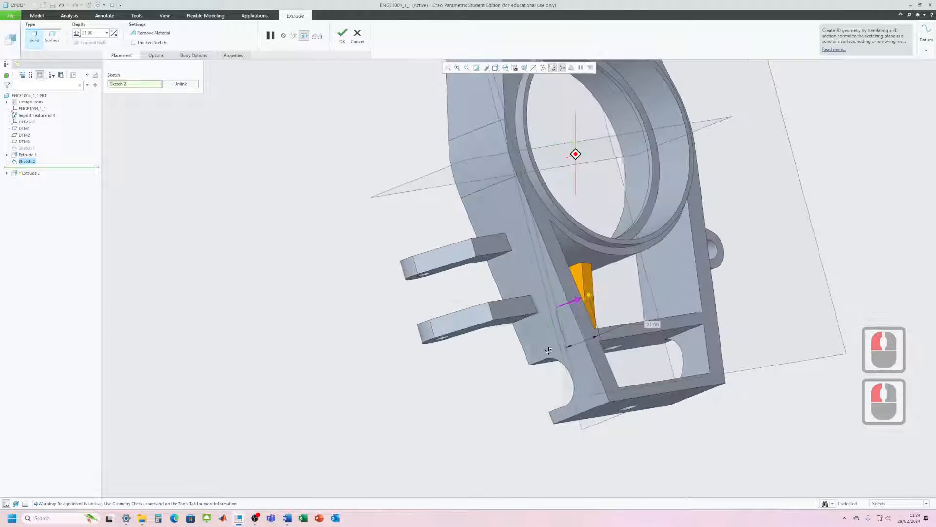
left_click(77, 33)
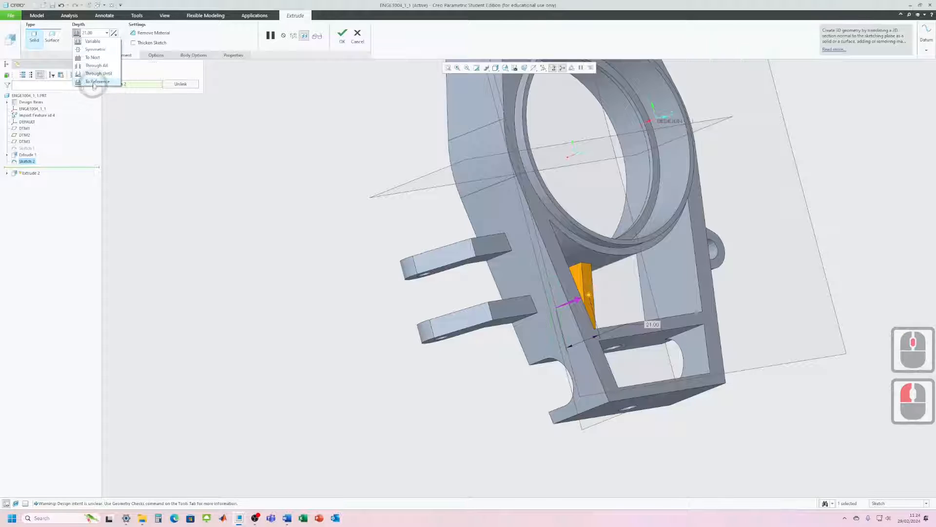
left_click(94, 84)
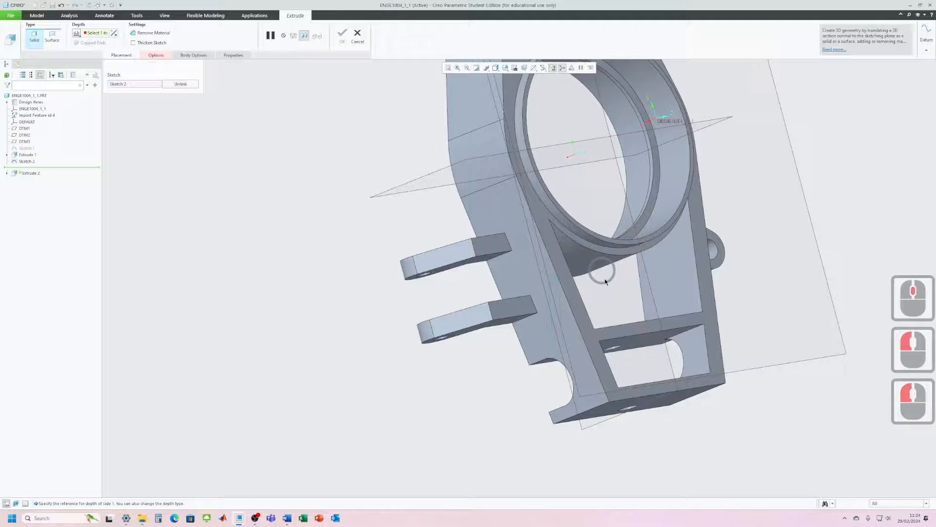
left_click(627, 331)
mouse_move(431, 403)
middle_mouse_down()
mouse_move(395, 408)
mouse_move(602, 391)
middle_mouse_up()
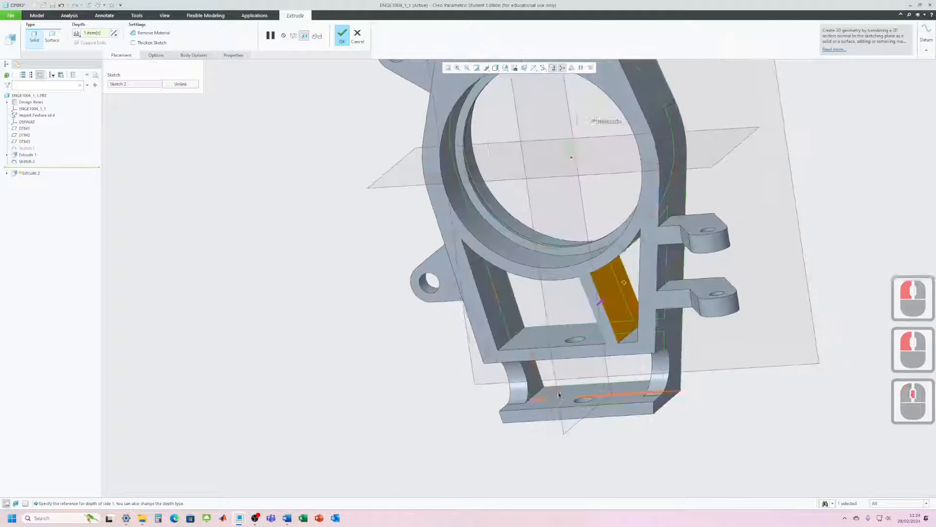
left_click(340, 35)
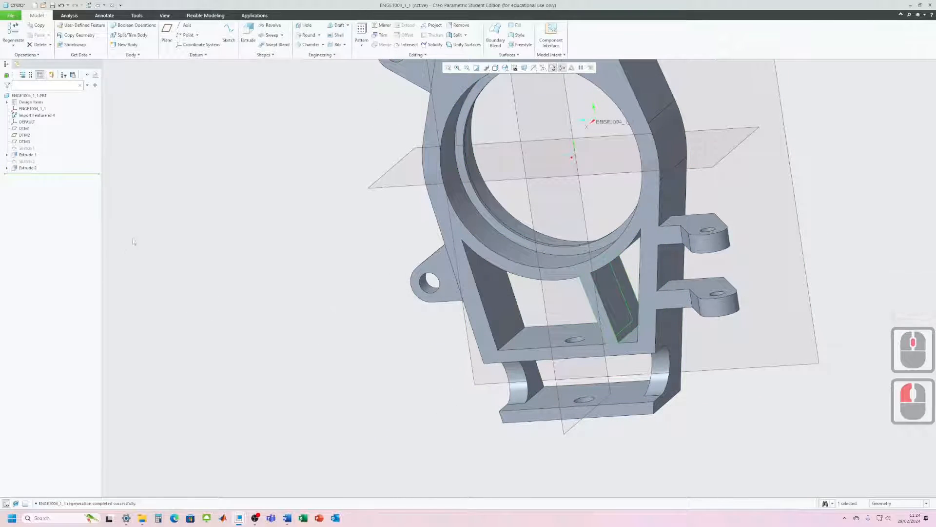
Mirror the extruded rib about datum plane DTM3 to the other half of the opening
middle_click_drag(297, 355, 322, 342)
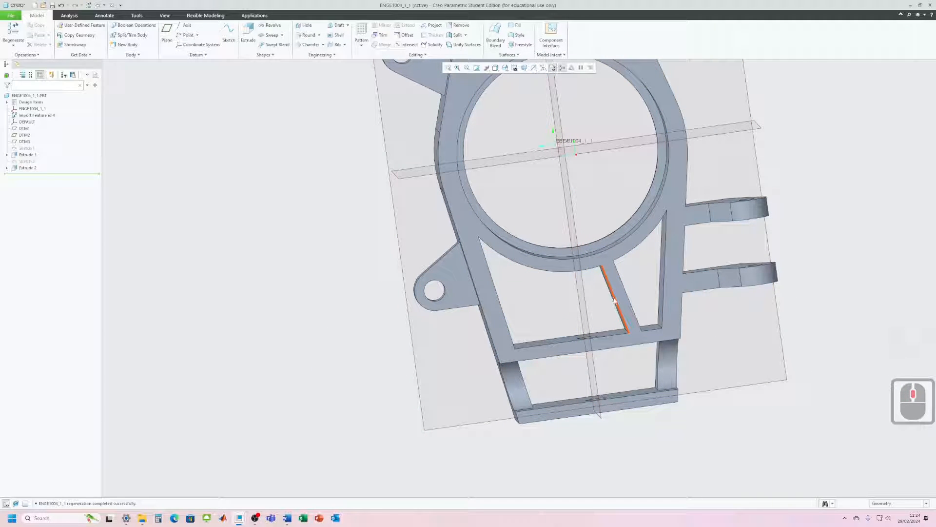
left_click(27, 168)
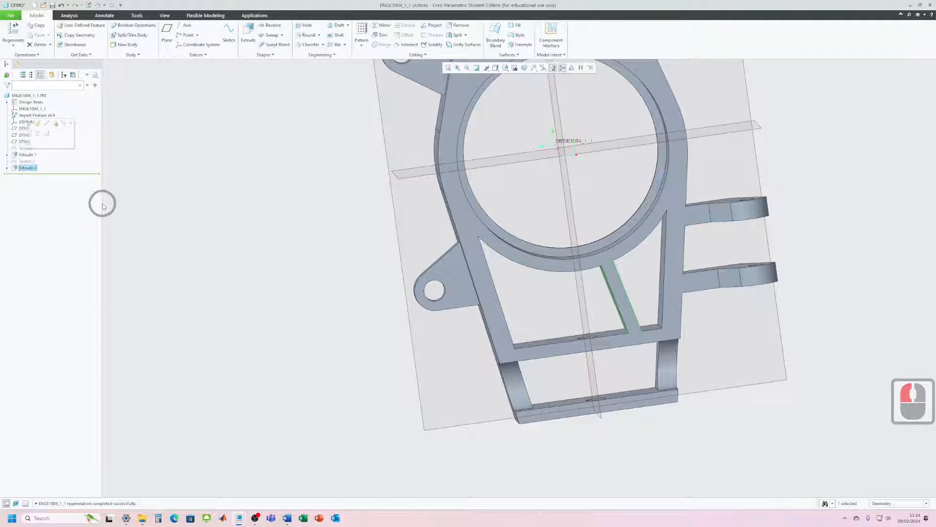
left_click(383, 27)
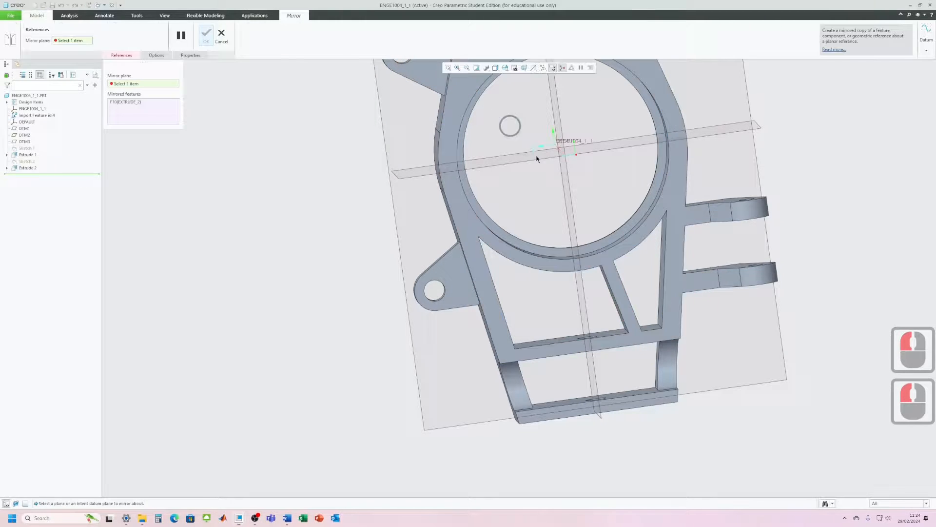
left_click(584, 312)
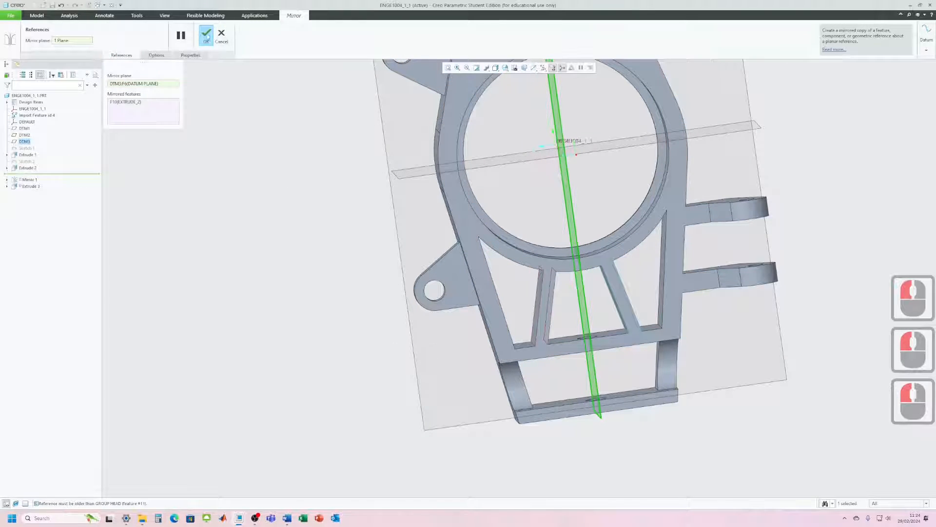
left_click(206, 37)
mouse_move(337, 370)
middle_mouse_down()
mouse_move(331, 358)
mouse_move(326, 367)
middle_mouse_up()
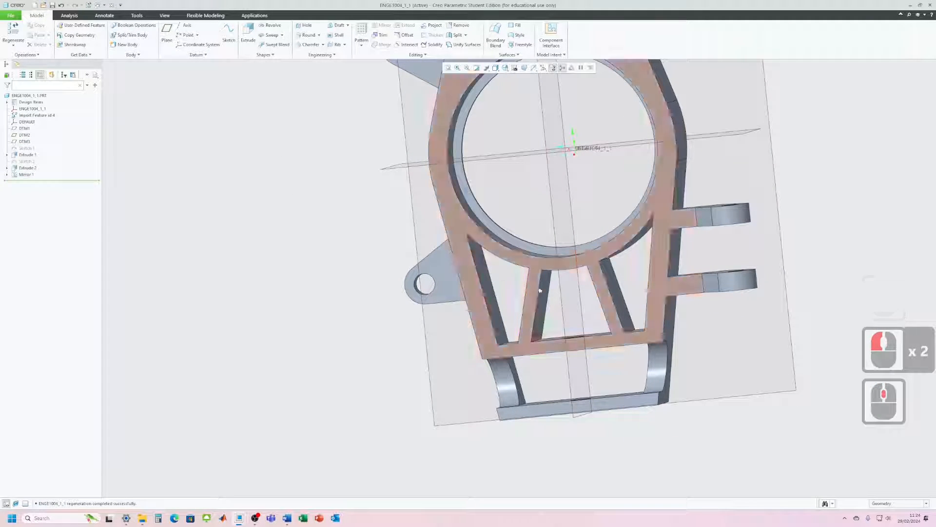
Start a round on the edge between the cross bar and the side wall nearest the single-hole lug, with radius 3
middle_click_drag(501, 280, 482, 350)
scroll(483, 348, "down", 4)
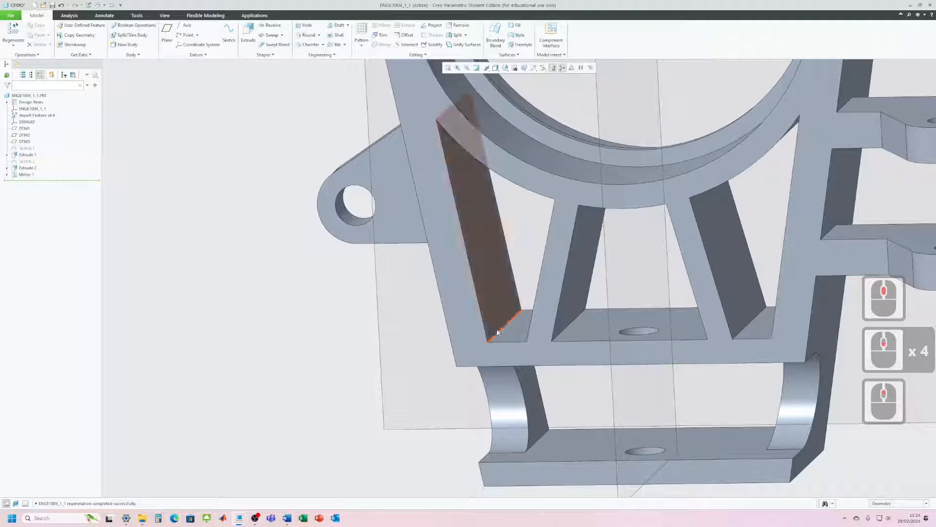
middle_click_drag(504, 328, 530, 322)
middle_click_drag(526, 309, 502, 334)
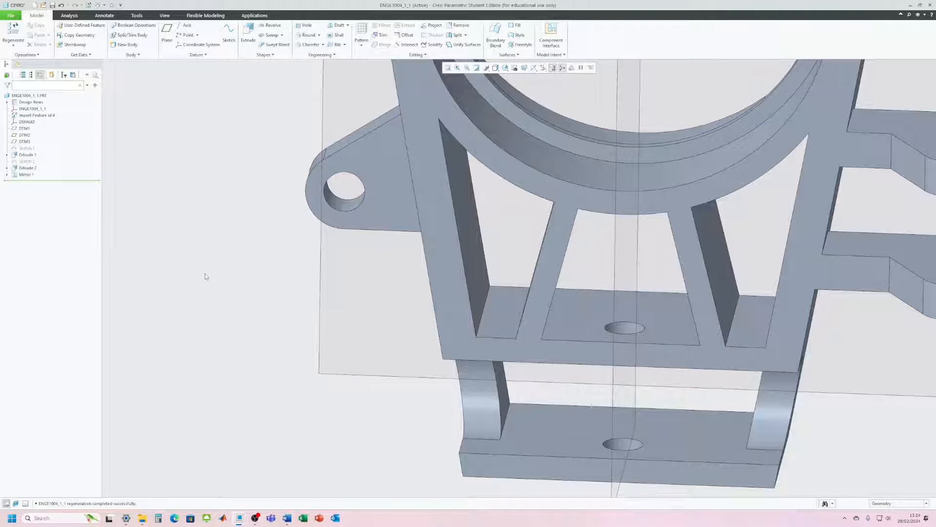
left_click(306, 39)
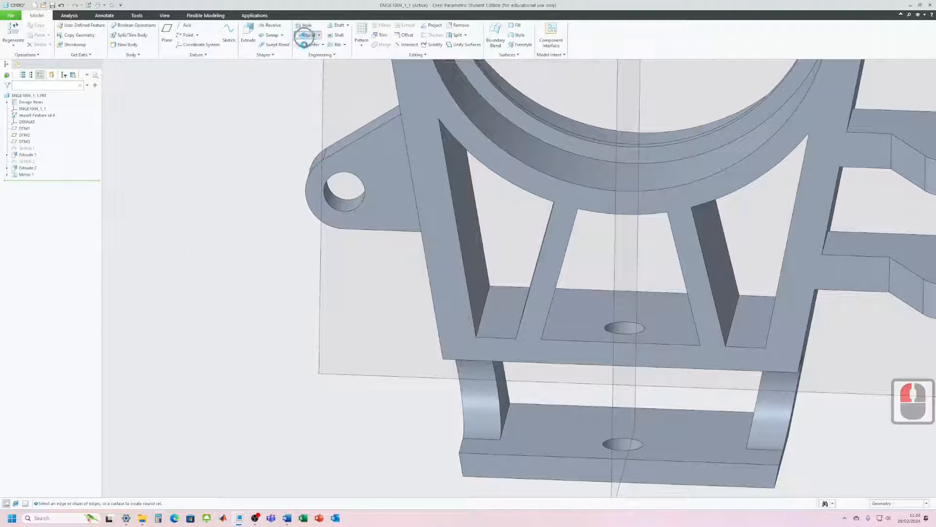
scroll(487, 309, "up", 2)
left_click(482, 313)
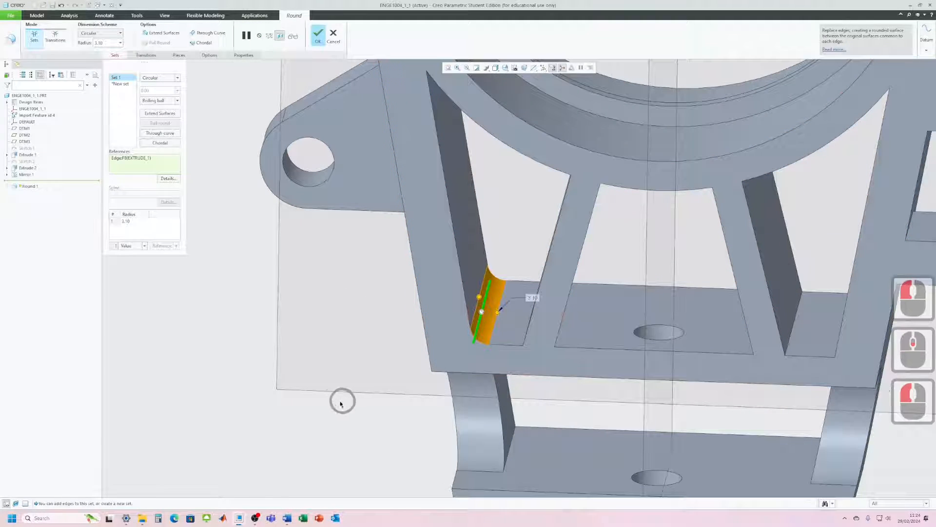
left_click(124, 72)
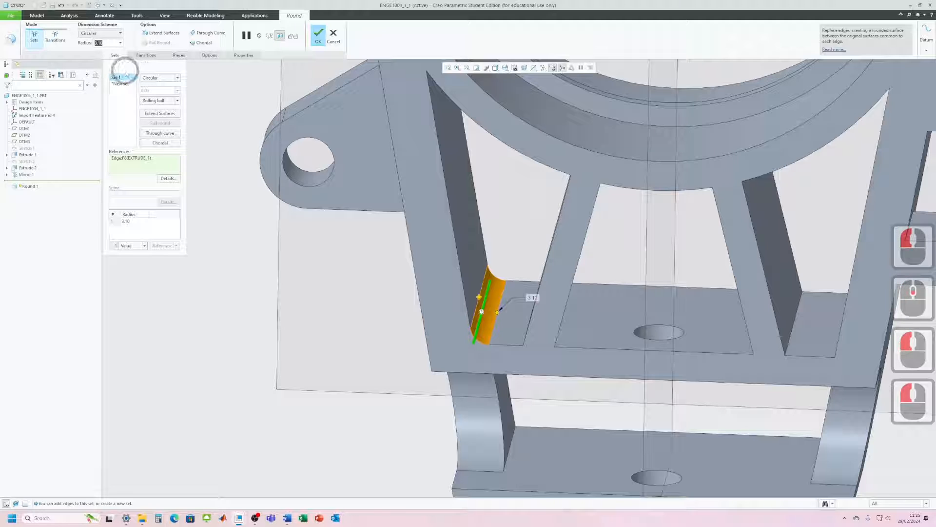
type("3")
key("Return")
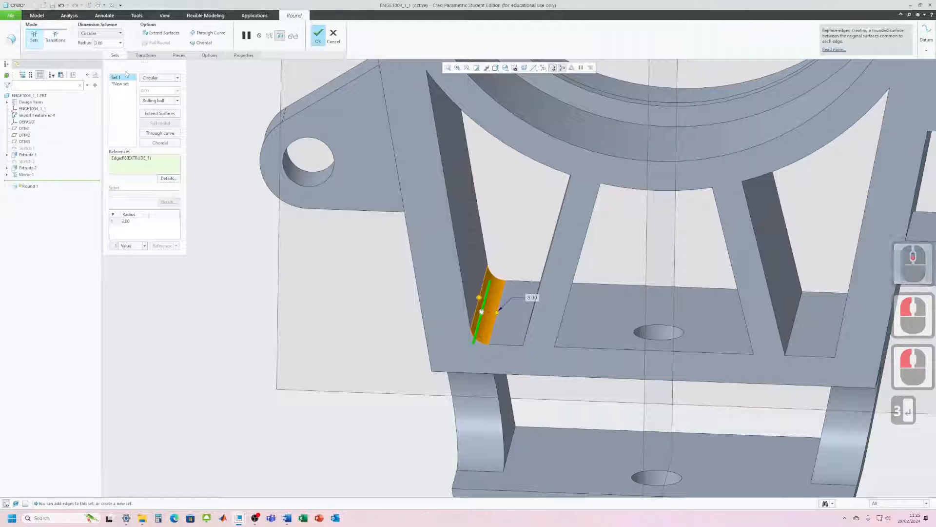
Add the other three corner edges of the triangular pocket nearest the single-hole lug to the radius 3 round set
scroll(322, 328, "down", 1)
middle_click_drag(330, 328, 568, 312)
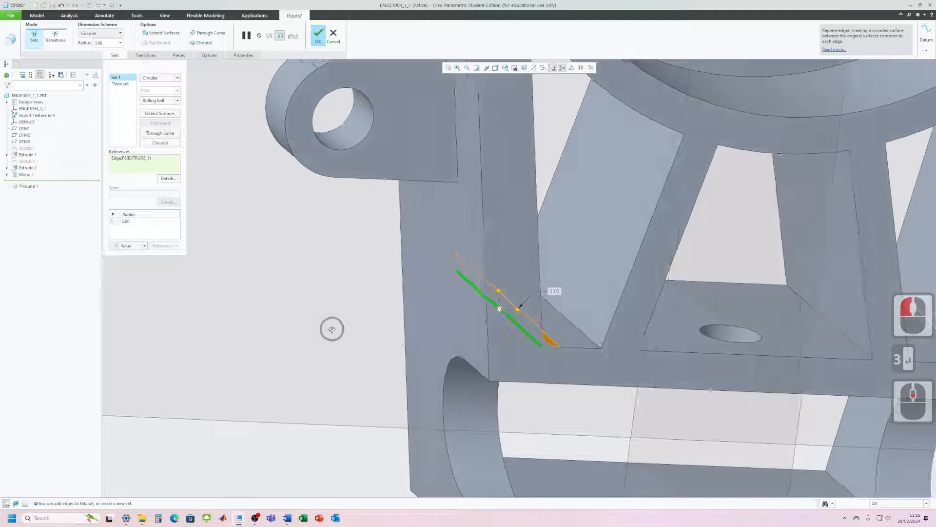
left_click(581, 332, "ctrl")
middle_click_drag(578, 387, 564, 360)
scroll(598, 355, "up", 3)
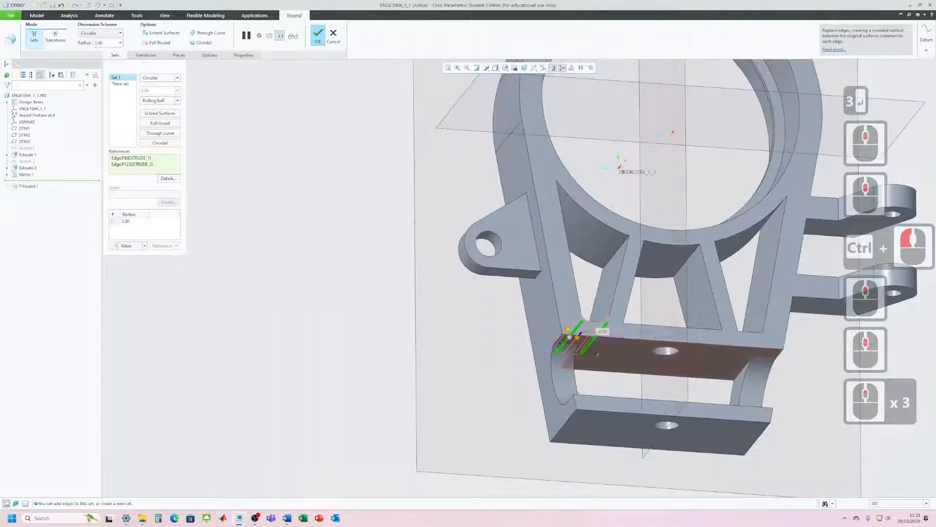
scroll(597, 355, "down", 2)
left_click(613, 220, "ctrl")
scroll(627, 301, "down", 1)
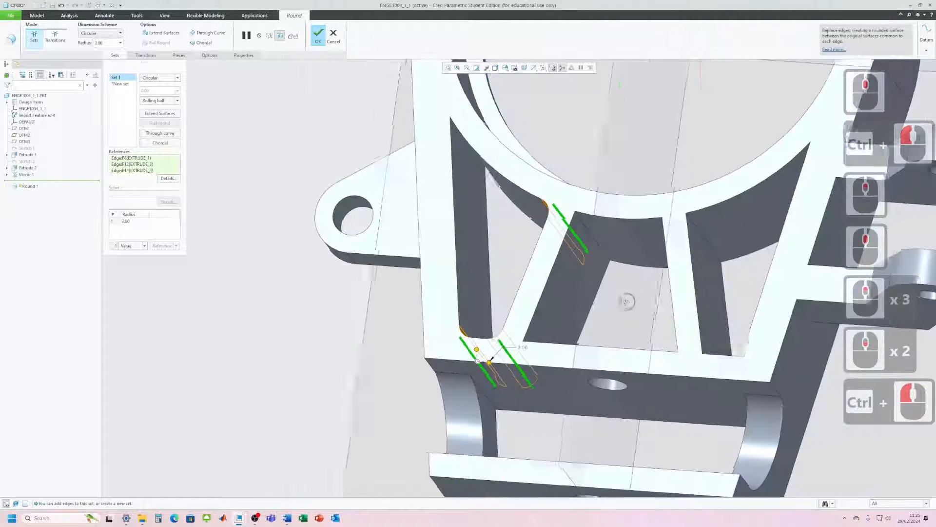
middle_click_drag(627, 301, 585, 302)
left_click(478, 149, "ctrl")
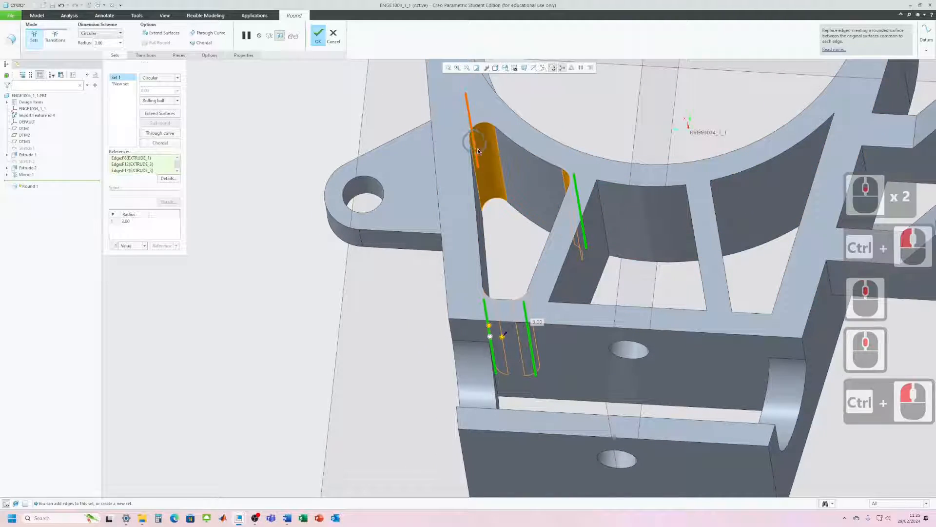
middle_click_drag(476, 288, 512, 296)
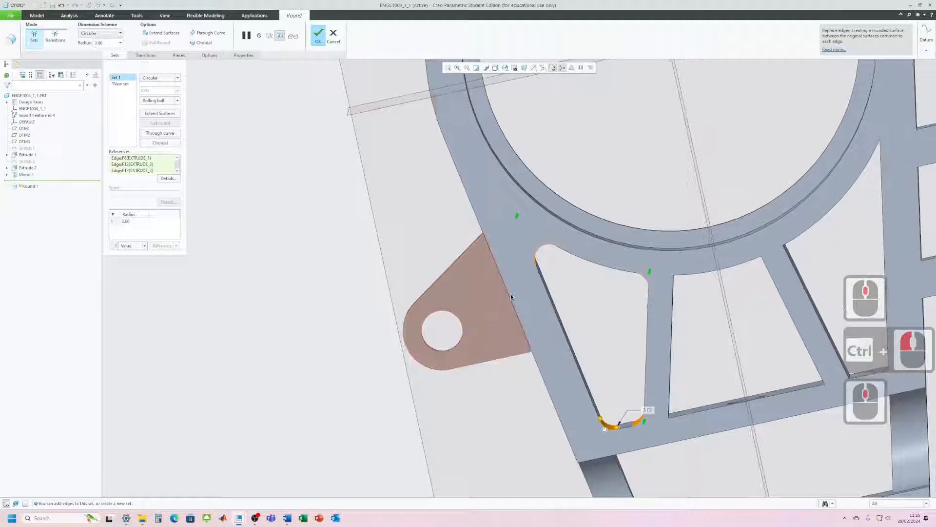
Start a second radius 3 round set with the middle pocket's lower and upper corner edges along the first rib
scroll(543, 252, "up", 5)
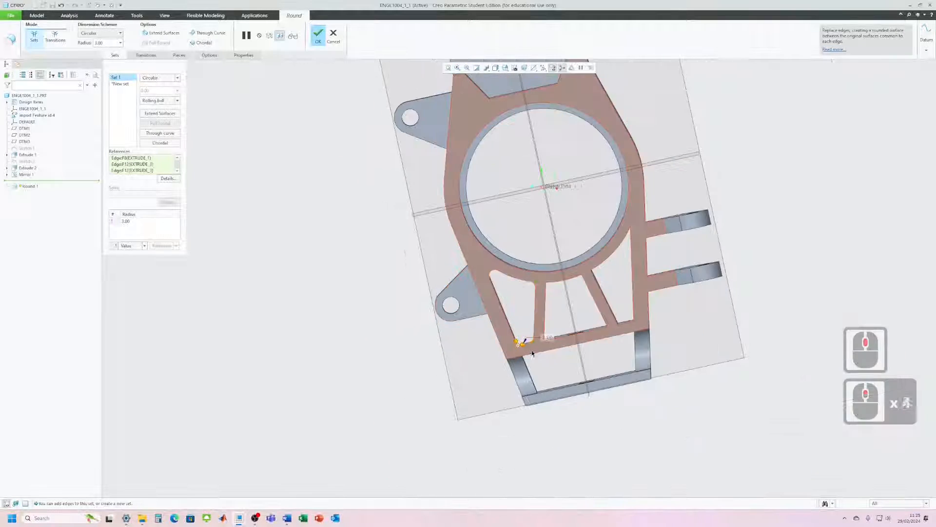
scroll(548, 387, "down", 2)
middle_click_drag(577, 373, 541, 329)
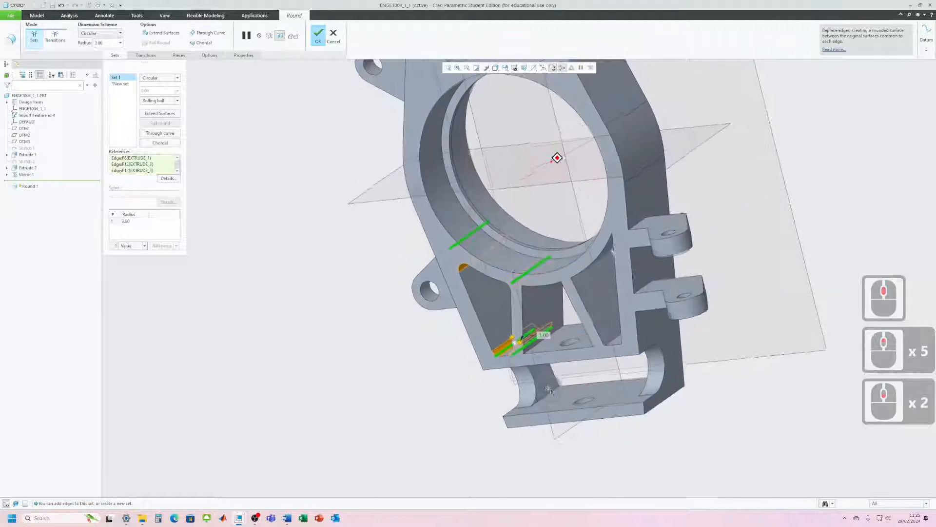
scroll(541, 328, "down", 3)
left_click(543, 327)
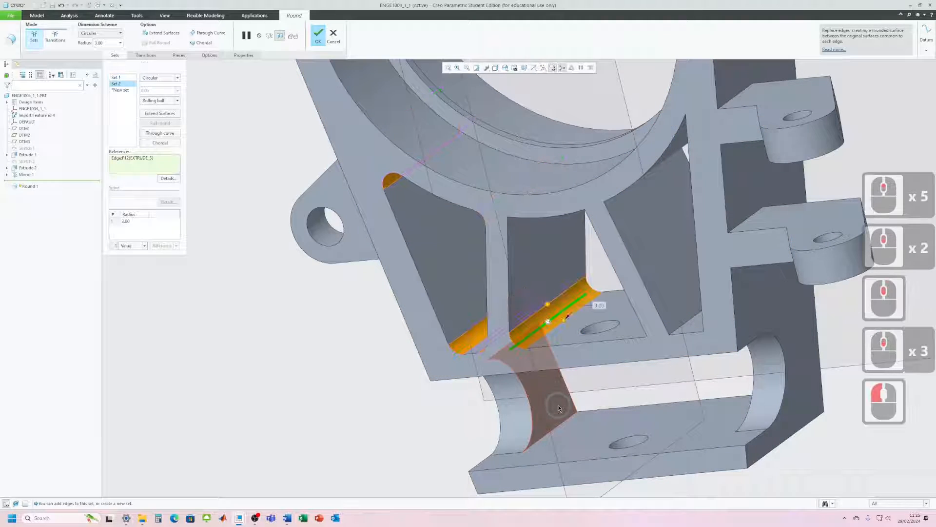
middle_click_drag(558, 404, 568, 366)
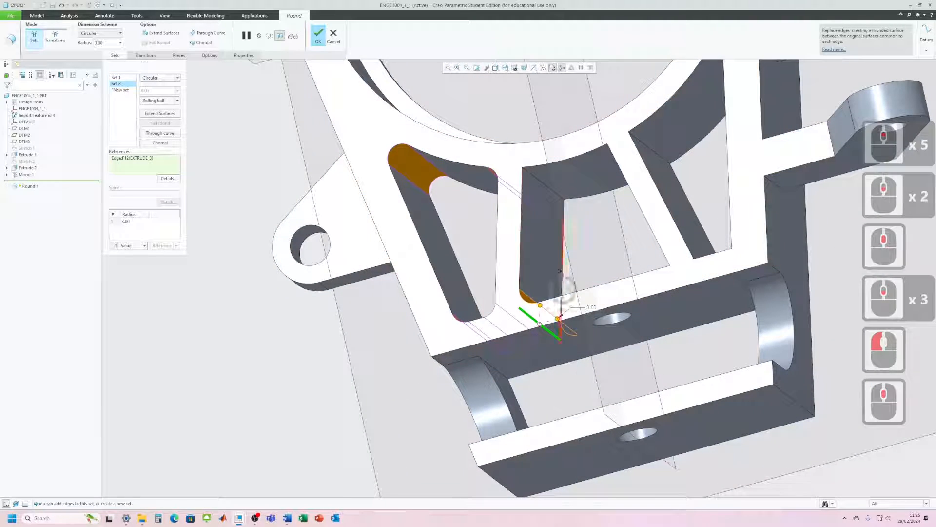
left_click(548, 188, "ctrl")
middle_click_drag(549, 189, 659, 159)
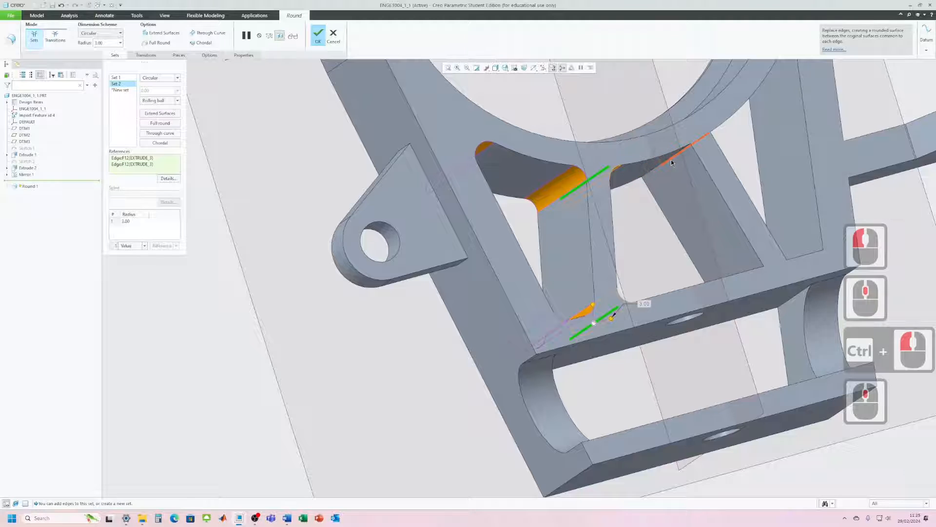
Add the middle pocket's upper and lower corner edges along the mirrored rib to the second round set
left_click(671, 160, "ctrl")
left_click(666, 163, "ctrl")
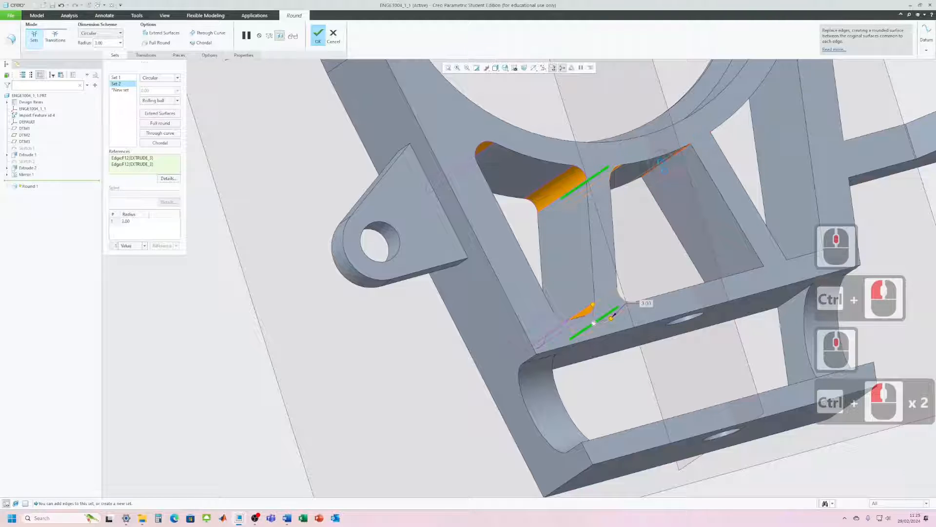
left_click(665, 167, "ctrl")
middle_click_drag(665, 167, 726, 284)
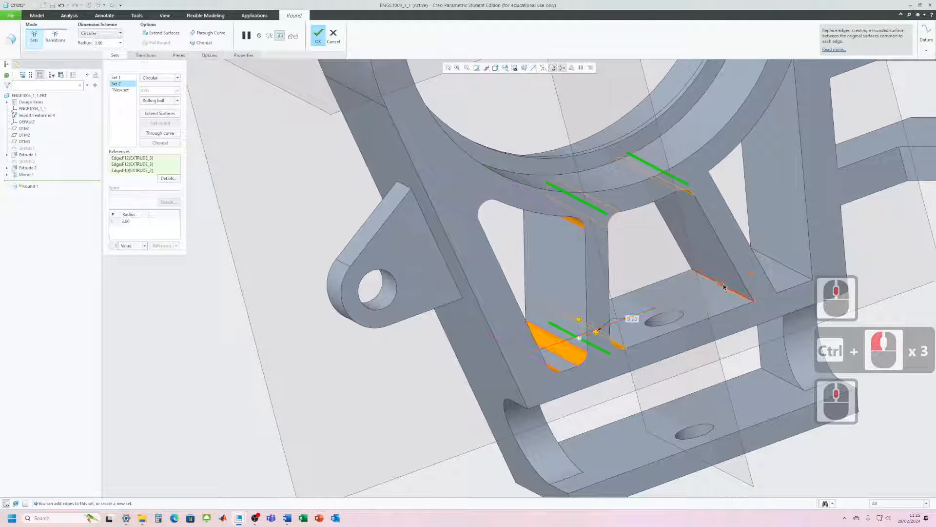
left_click(727, 284, "ctrl")
Add both lower corners and the upper rib corner of the pocket nearest the two projecting arms, and finish the round
middle_click_drag(711, 326, 756, 263)
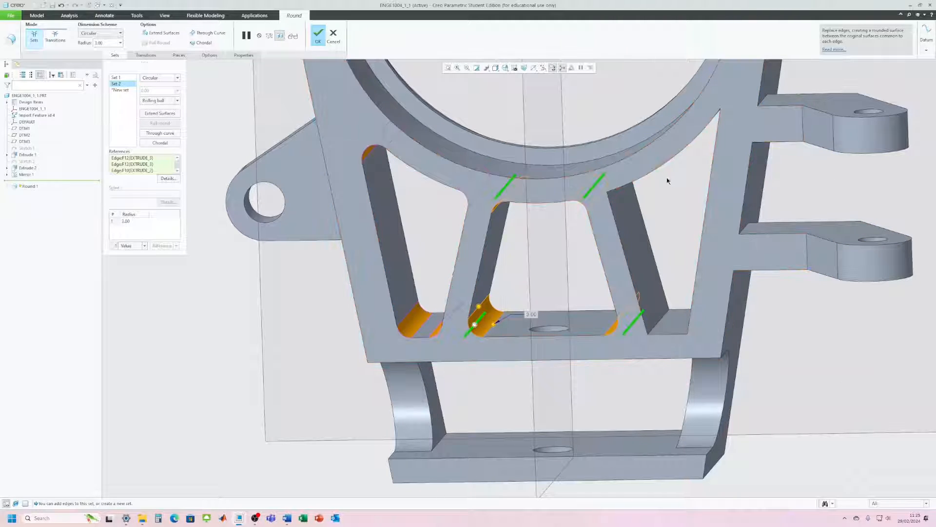
middle_click_drag(674, 306, 642, 200)
left_click(669, 315, "ctrl")
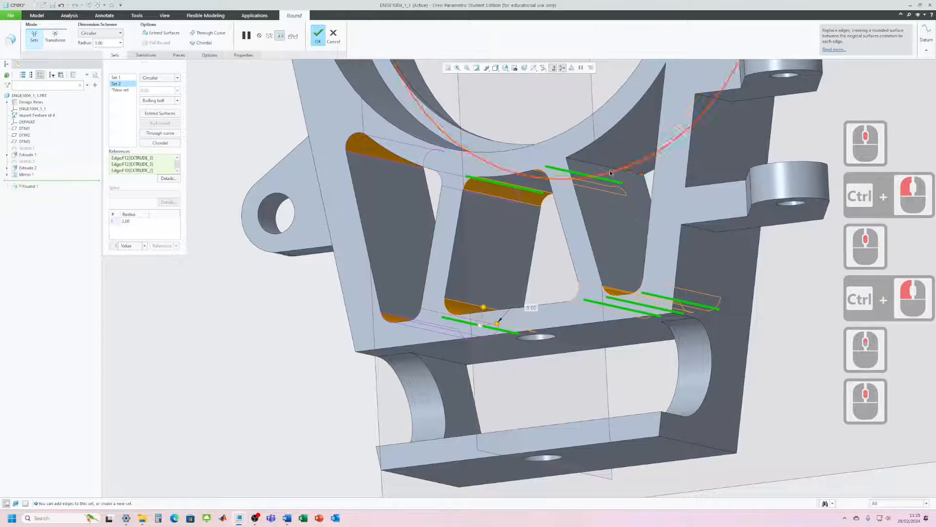
left_click(318, 34)
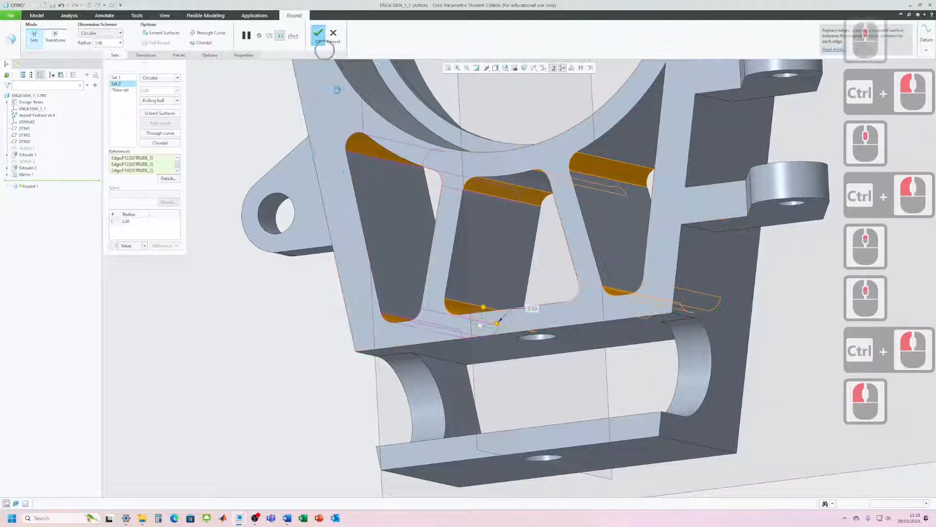
left_click(246, 340)
middle_click_drag(238, 366, 271, 364)
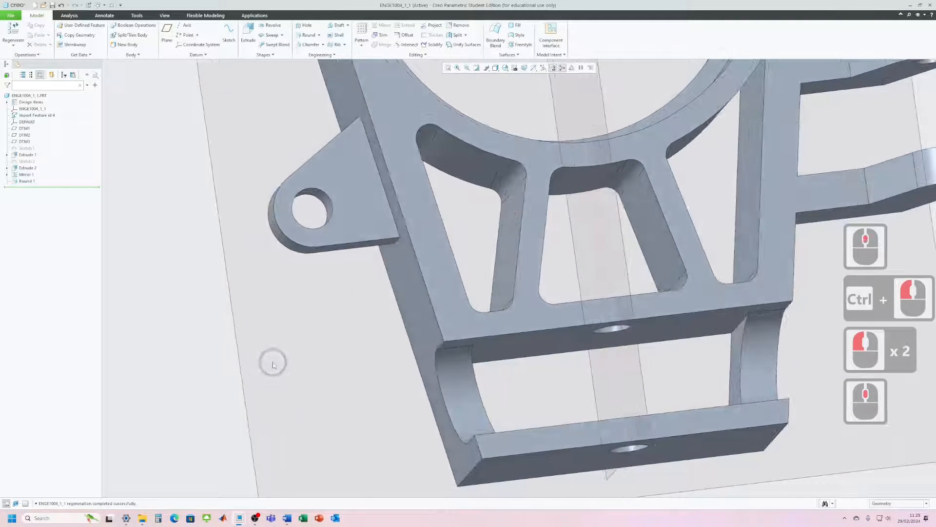
scroll(297, 358, "up", 3)
scroll(510, 313, "down", 2)
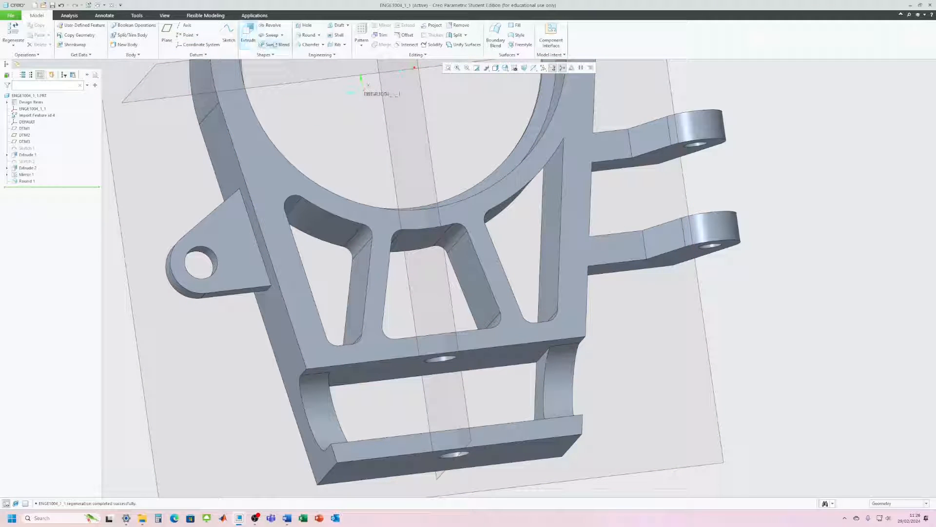
Round the remaining sharp corner between the bore ring and the side wall nearest the two projecting arms with radius 10
left_click(308, 35)
middle_click_drag(550, 250, 560, 212)
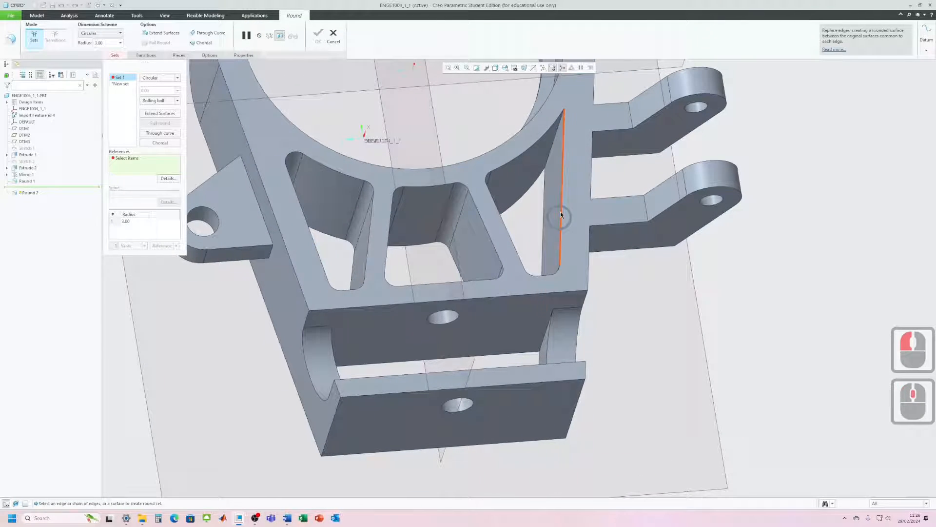
left_click(556, 138)
left_click_drag(557, 187, 557, 245)
left_click_drag(553, 287, 552, 287)
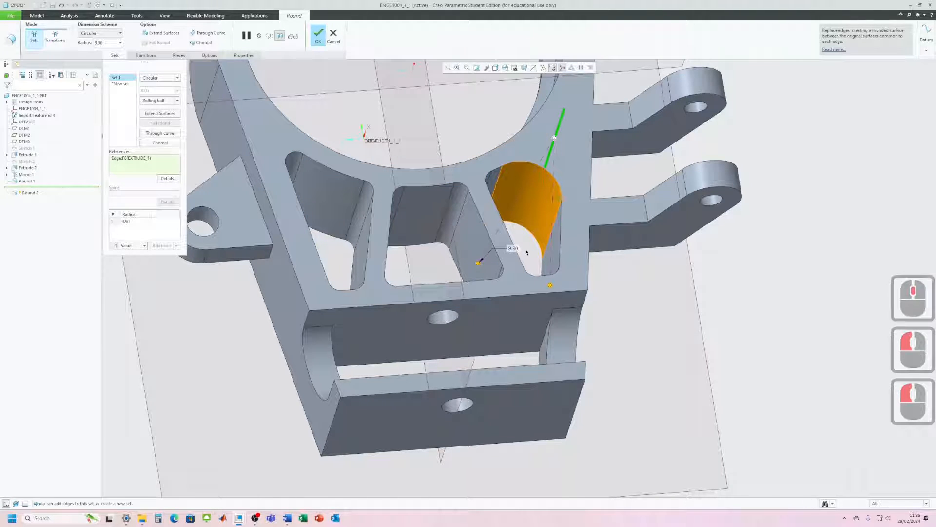
double_click(514, 250)
type("10")
key("Return")
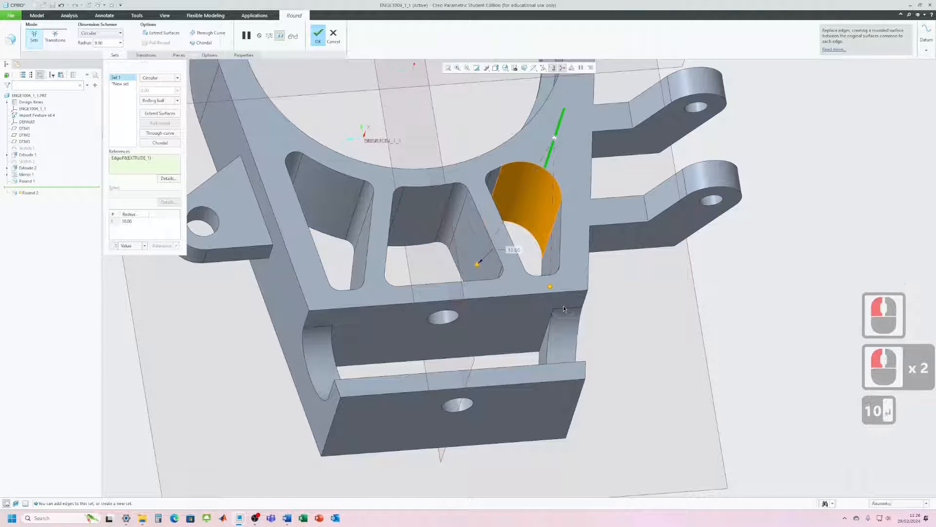
mouse_move(602, 291)
middle_mouse_down()
mouse_move(612, 265)
mouse_move(609, 286)
middle_mouse_up()
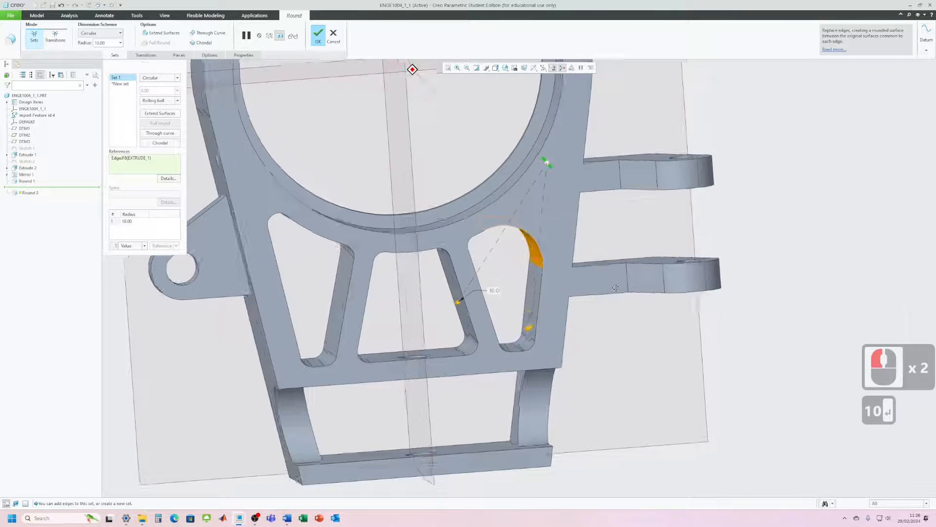
left_click(321, 42)
scroll(554, 230, "up", 2)
left_click(686, 323)
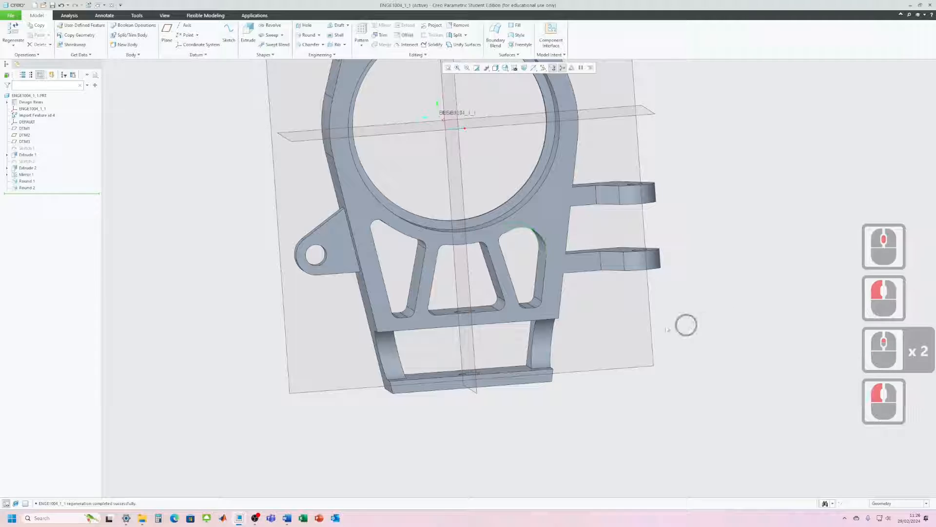
middle_click_drag(670, 328, 626, 320)
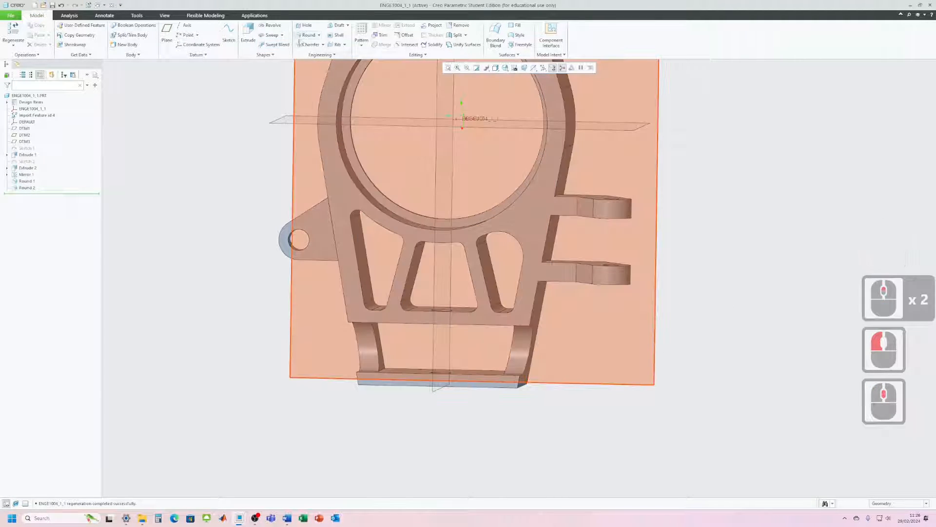
Start another round on the edge between the lowest bar and the side wall beneath the single-hole lug, with radius 3
left_click(307, 35)
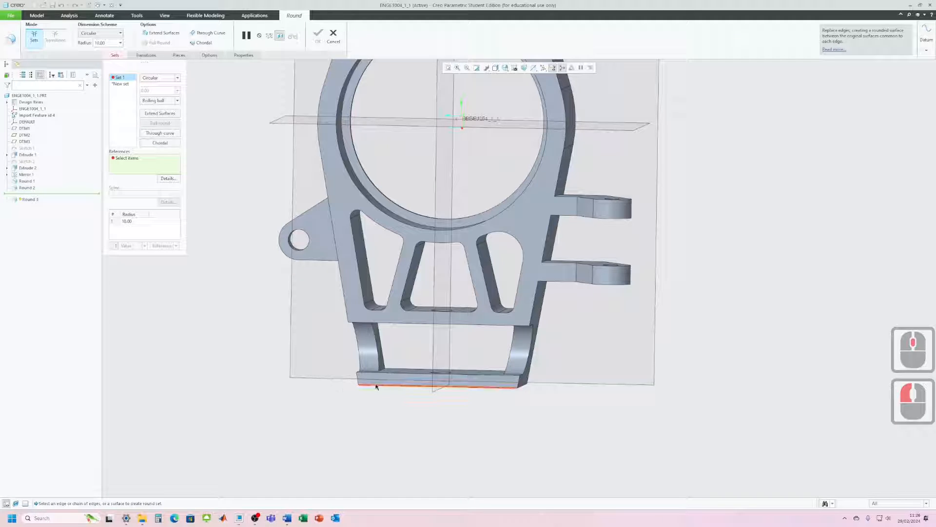
scroll(376, 386, "down", 4)
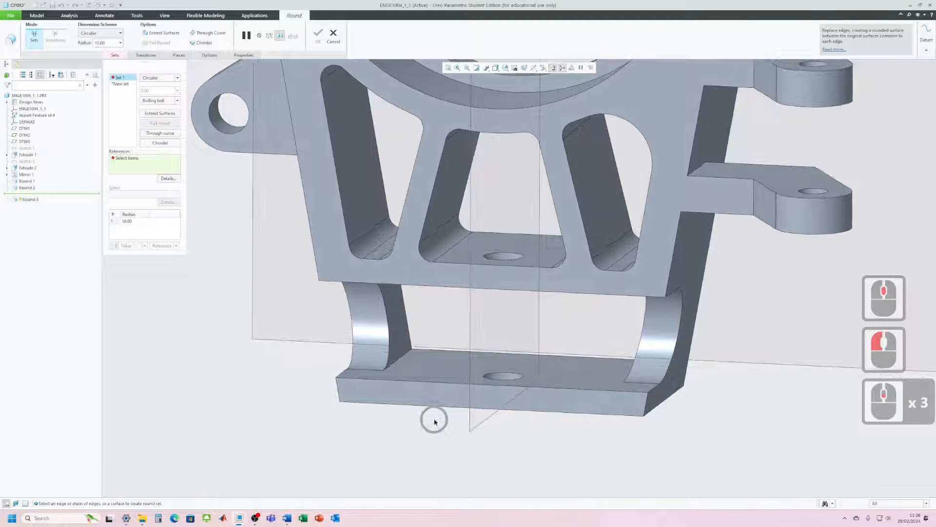
left_click(414, 343)
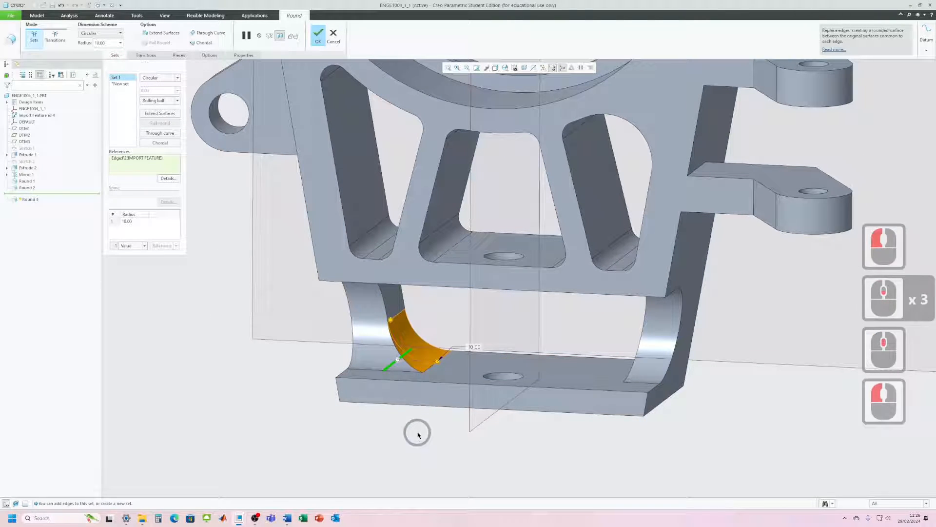
left_click(109, 43)
type("3")
key("Return")
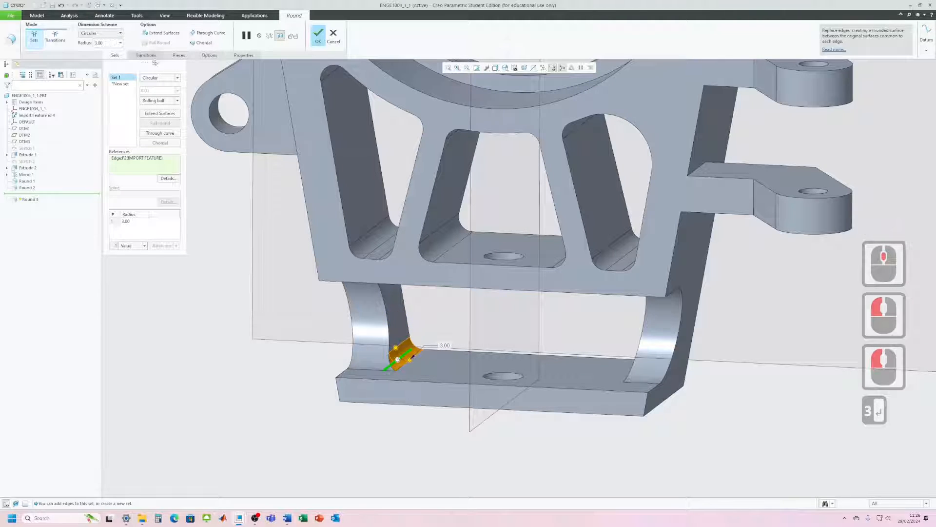
Add the other three corner edges of the rectangular opening below the cross bar to the round set
middle_click_drag(449, 442, 403, 311)
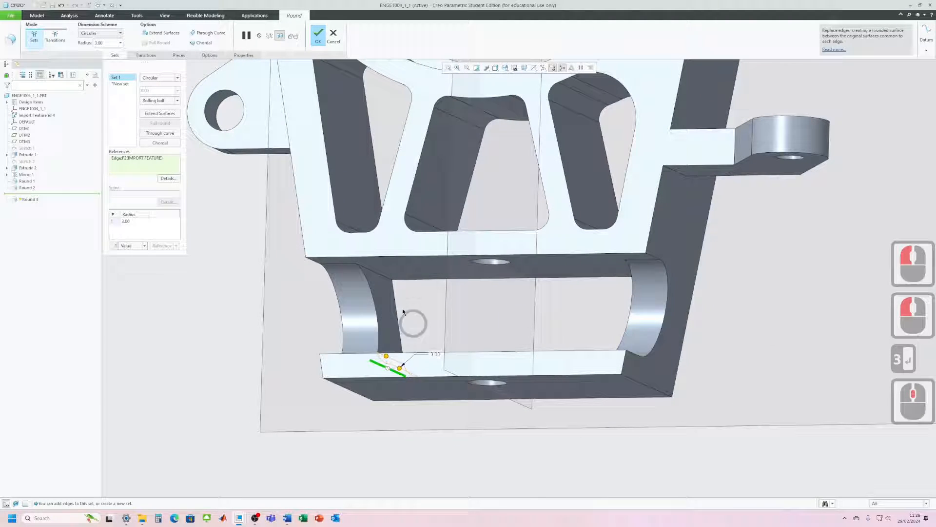
left_click(379, 276, "ctrl")
middle_click_drag(379, 276, 641, 325)
left_click(664, 276, "ctrl")
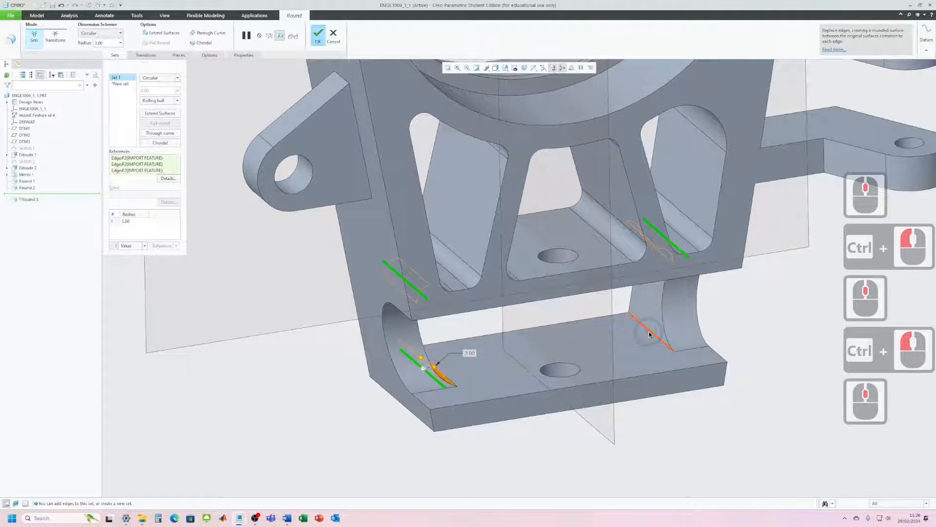
left_click(648, 332, "ctrl")
Add the upper and lower edges where both projecting arms meet the side wall, and finish the radius 3 round
scroll(690, 351, "down", 3)
middle_click_drag(689, 351, 662, 278)
left_click(666, 249, "ctrl")
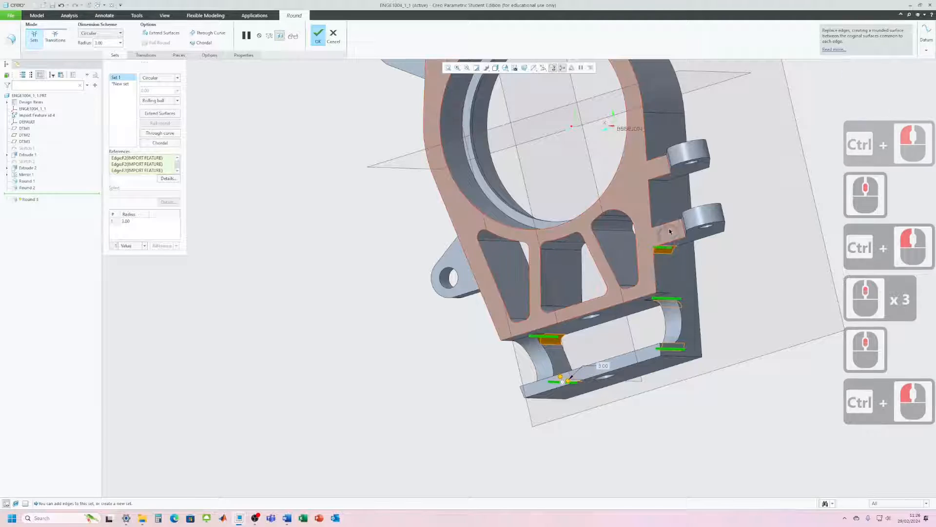
middle_click_drag(668, 227, 661, 265)
left_click(661, 265, "ctrl")
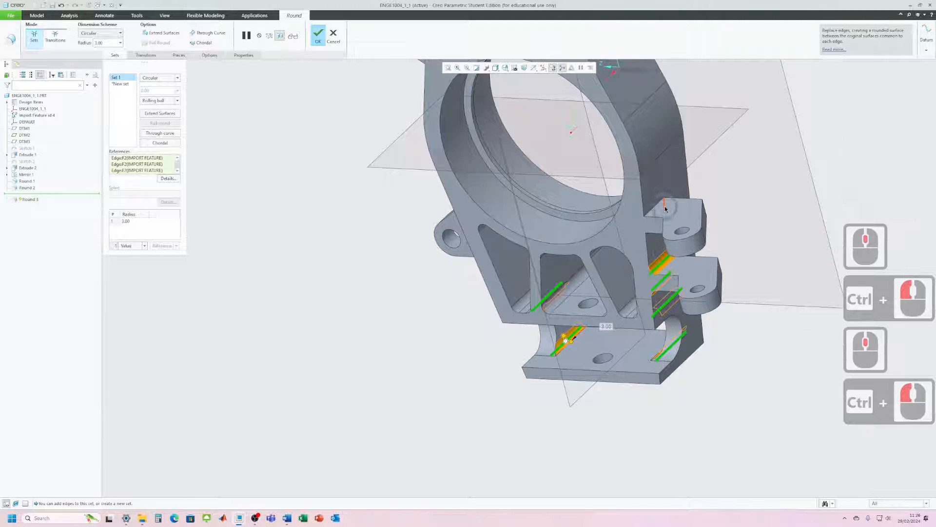
left_click(658, 206, "ctrl")
middle_click_drag(658, 207, 627, 192)
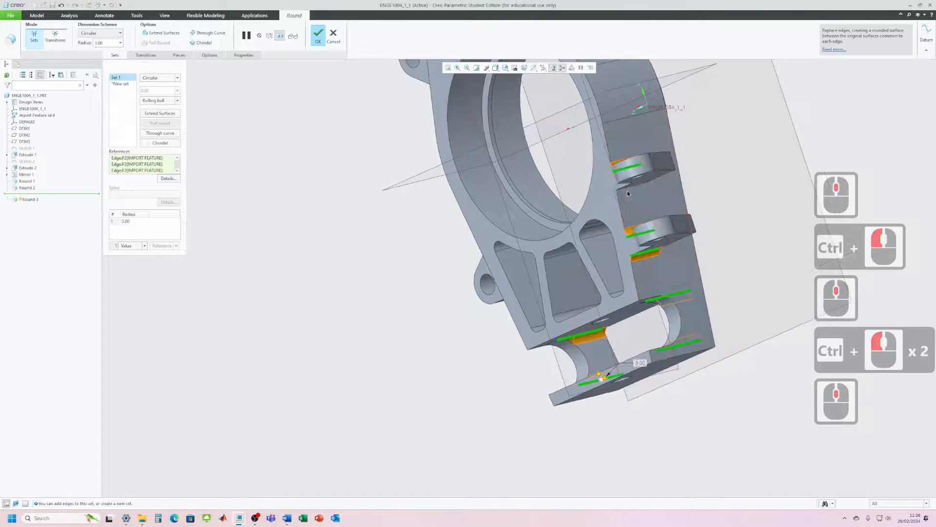
left_click(628, 191, "ctrl")
middle_click_drag(565, 228, 475, 225)
left_click(318, 35)
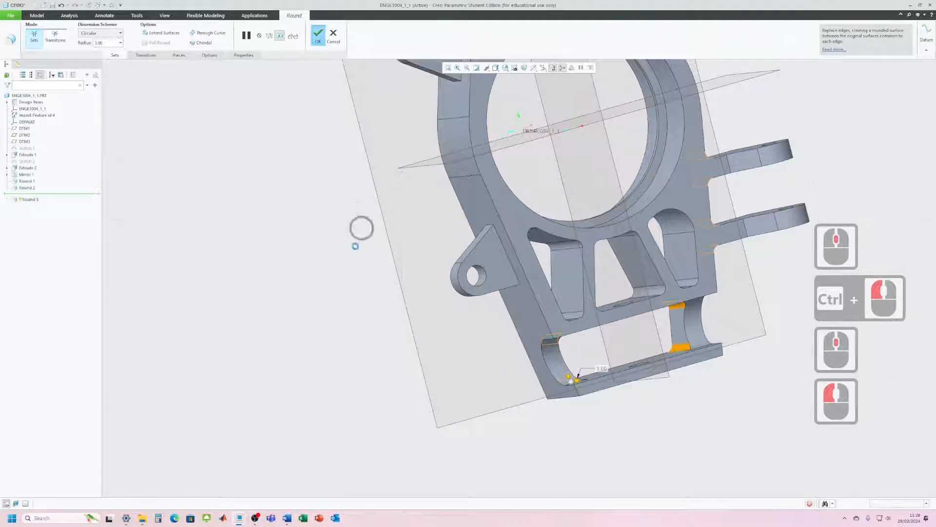
scroll(324, 288, "up", 4)
middle_click_drag(324, 288, 288, 353)
scroll(288, 354, "up", 3)
scroll(347, 168, "down", 3)
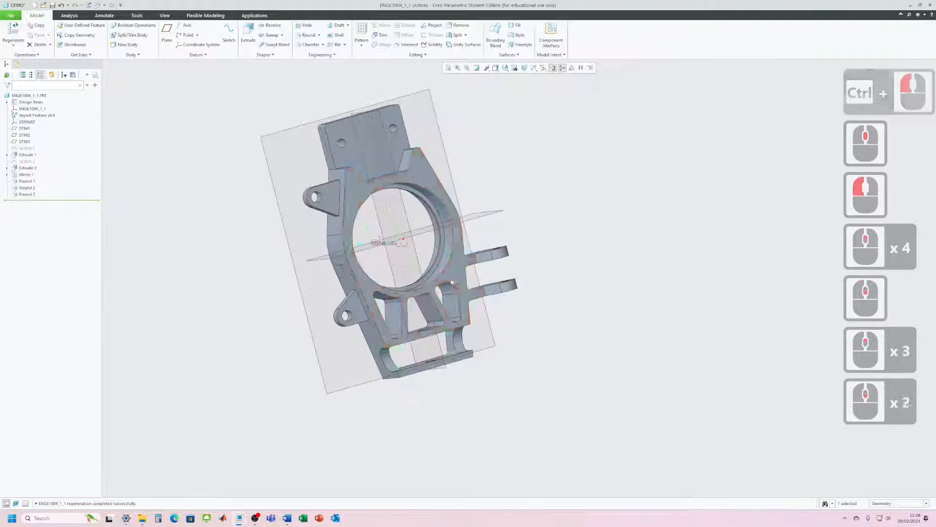
middle_click_drag(581, 402, 537, 420)
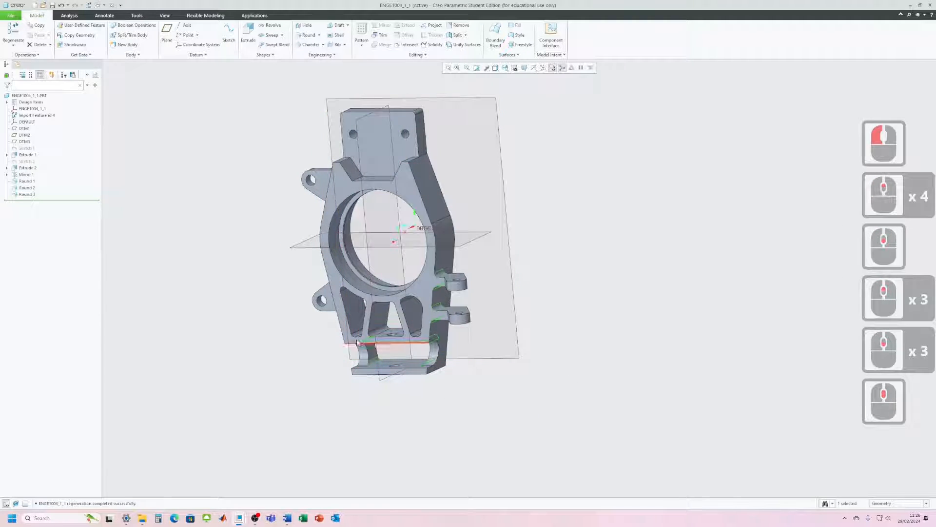
Calculate the mass properties of the lightened upright part from its solid geometry, using the default coordinate system
scroll(334, 357, "down", 5)
left_click(335, 357)
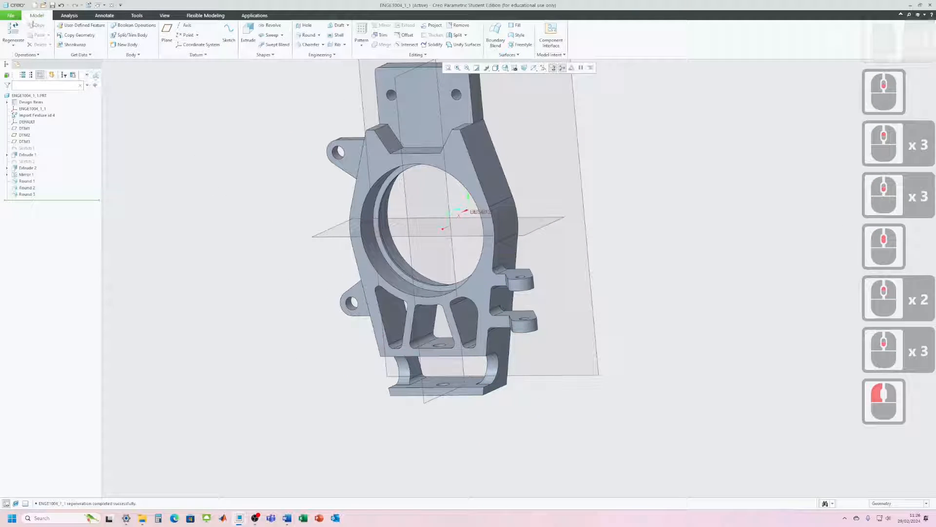
left_click(69, 15)
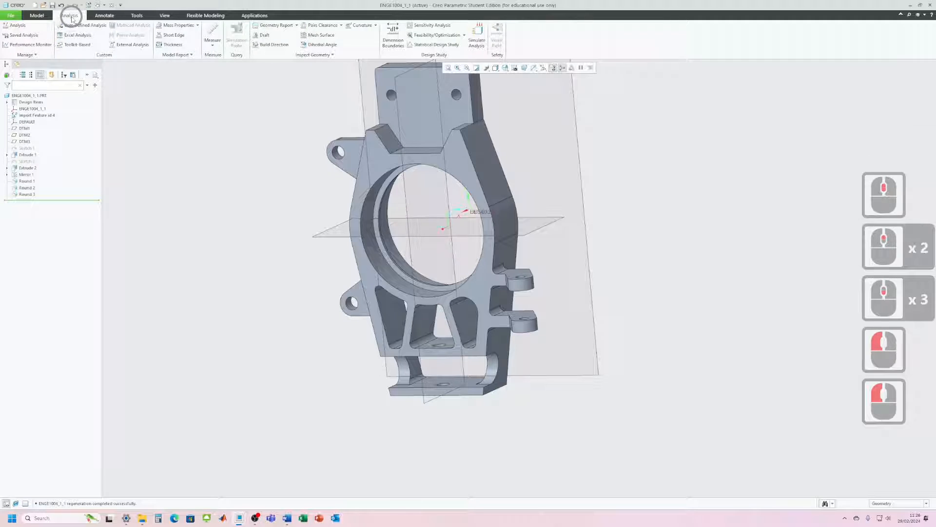
left_click(179, 25)
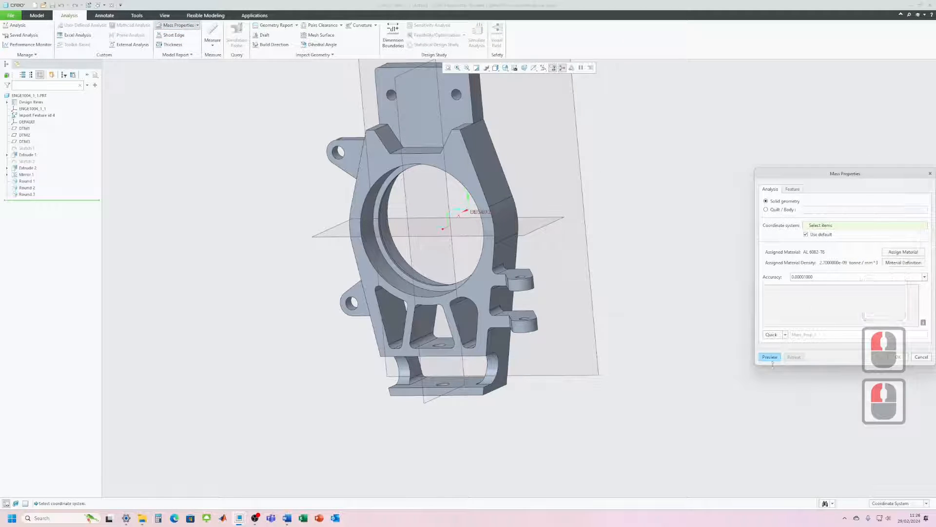
left_click(770, 357)
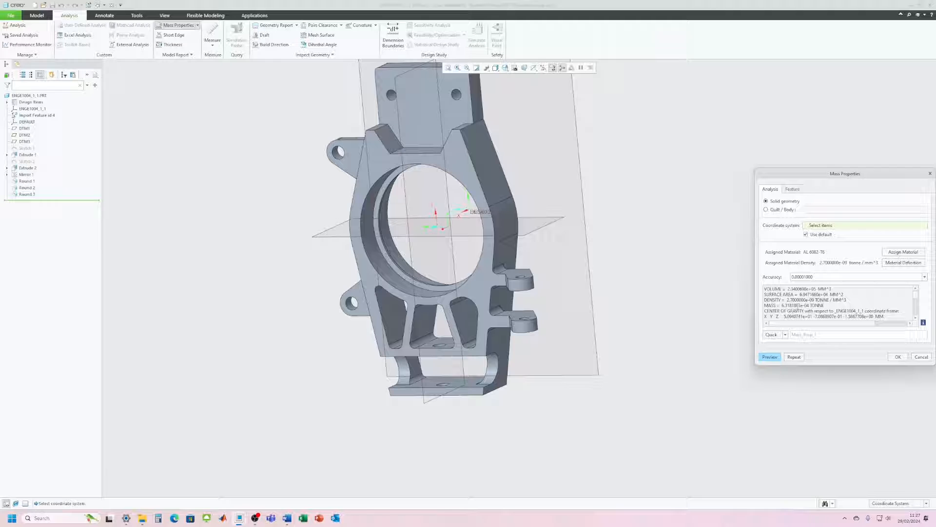
left_click(899, 356)
Switch to the top-level assembly ENGE1004_ASM_1 and open its subassembly ENGE1004_ASM_1_ASM_1 in a separate window
scroll(696, 314, "up", 4)
scroll(655, 298, "down", 4)
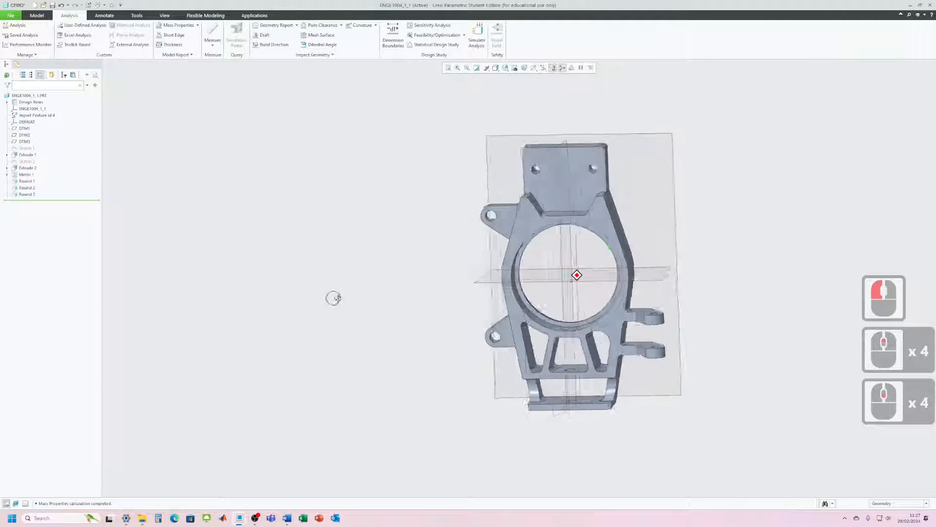
middle_click_drag(333, 298, 368, 313)
mouse_move(245, 523)
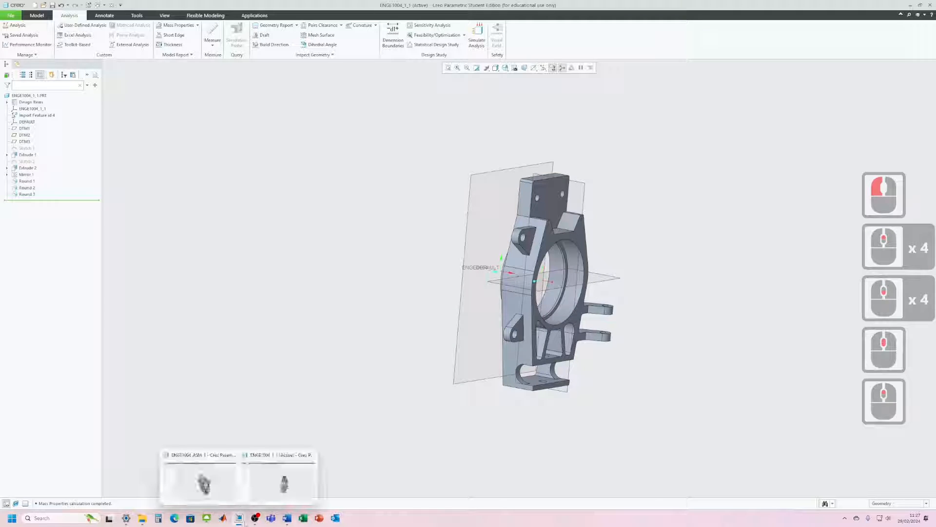
left_click(207, 483)
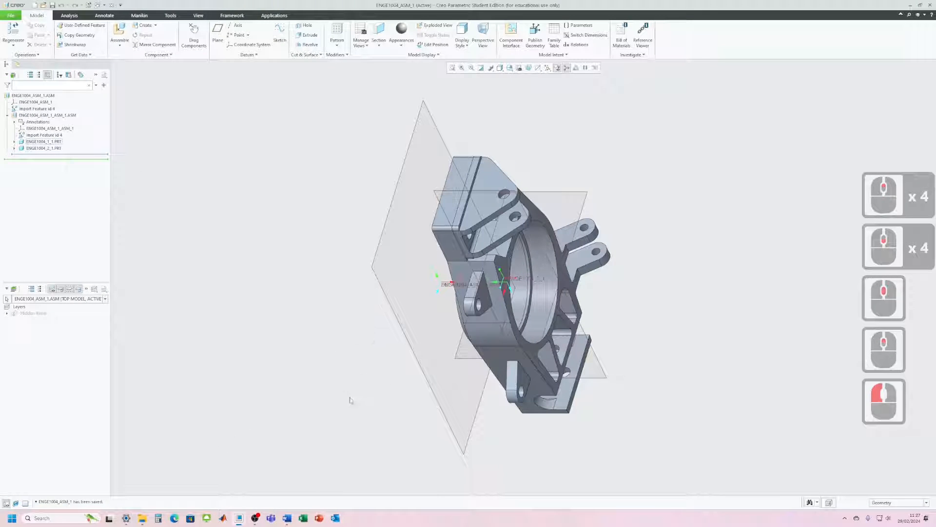
mouse_move(350, 400)
middle_mouse_down()
mouse_move(382, 365)
mouse_move(328, 407)
mouse_move(296, 351)
mouse_move(332, 352)
mouse_move(324, 356)
mouse_move(335, 365)
middle_mouse_up()
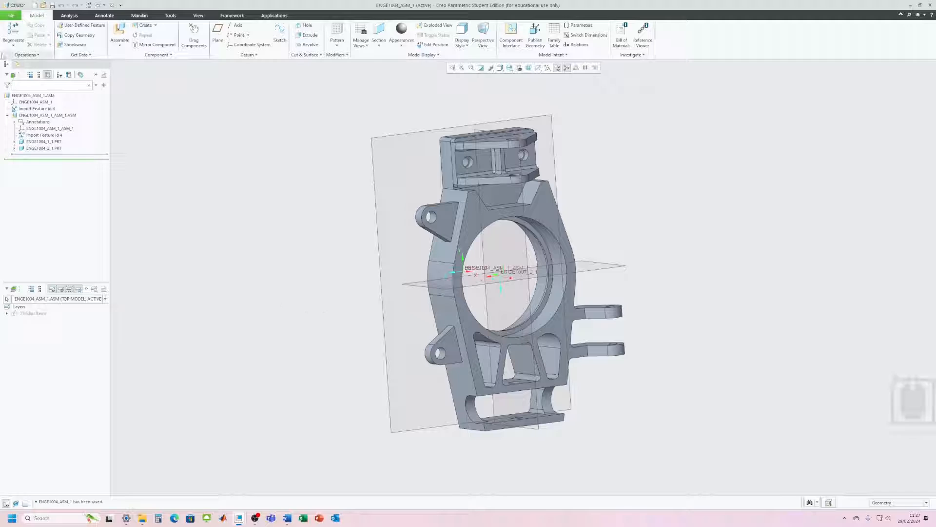
left_click(42, 115)
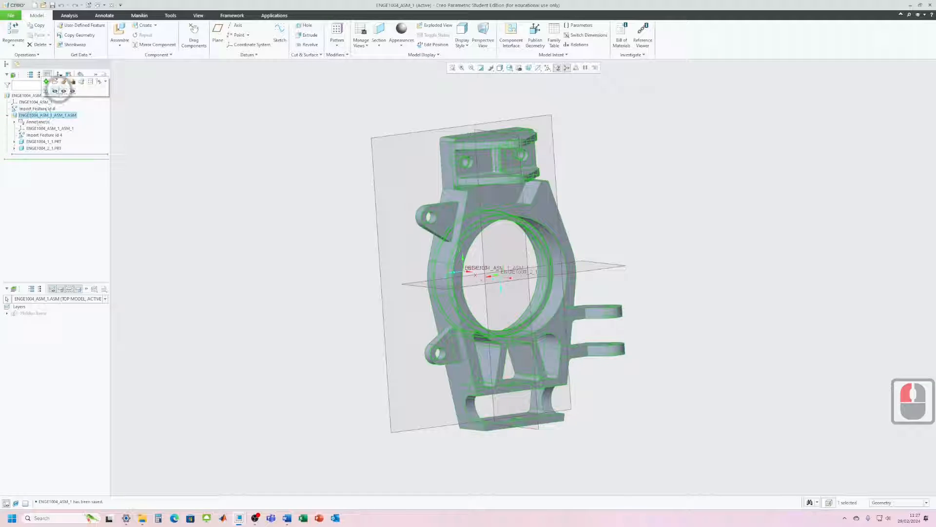
left_click(55, 83)
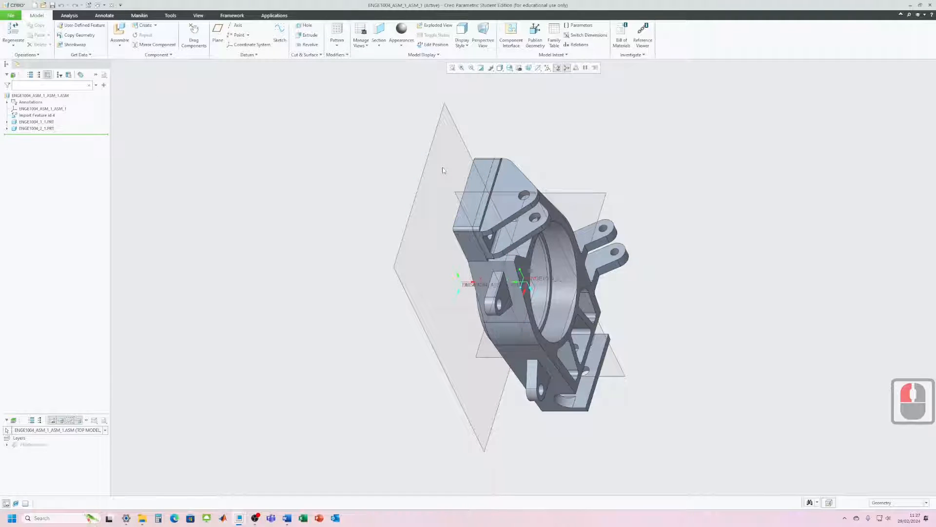
Save a copy of the subassembly as a STEP file named ENGE1004_ASM_2 in the Downloads folder
left_click(9, 16)
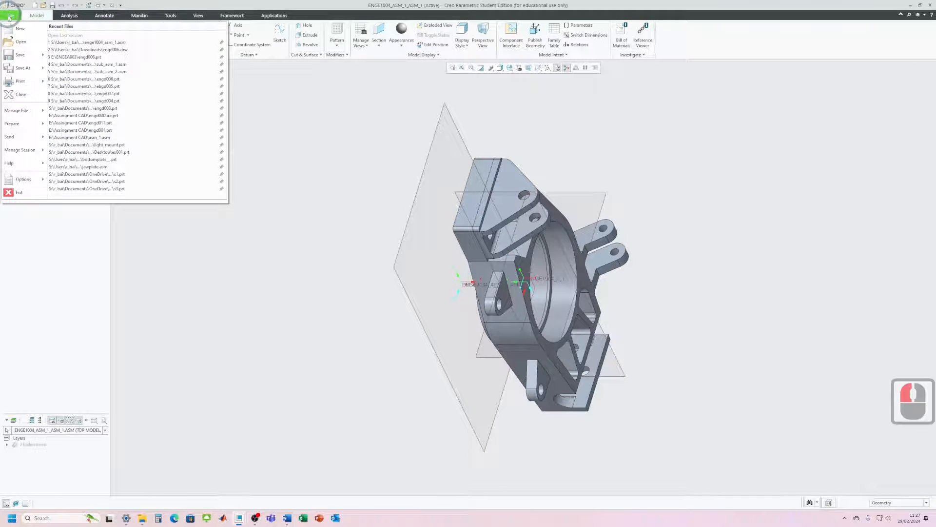
mouse_move(26, 70)
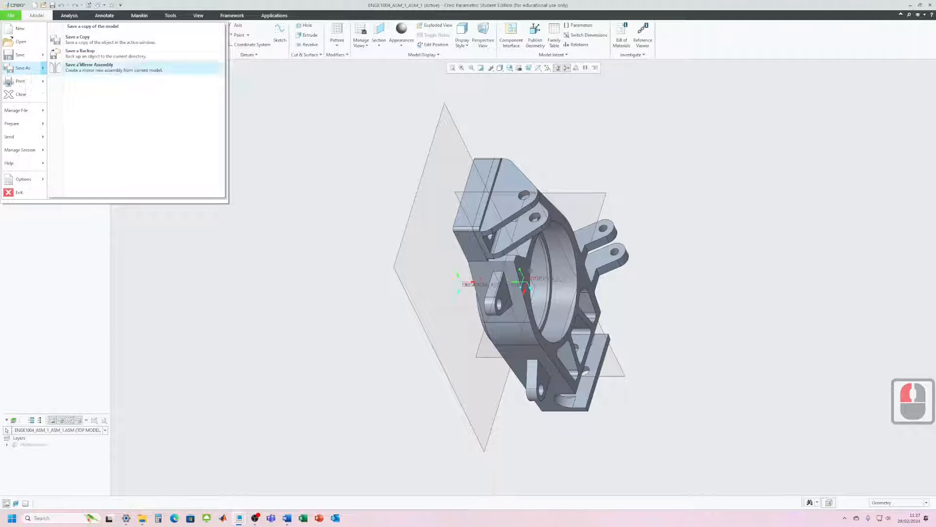
left_click(78, 39)
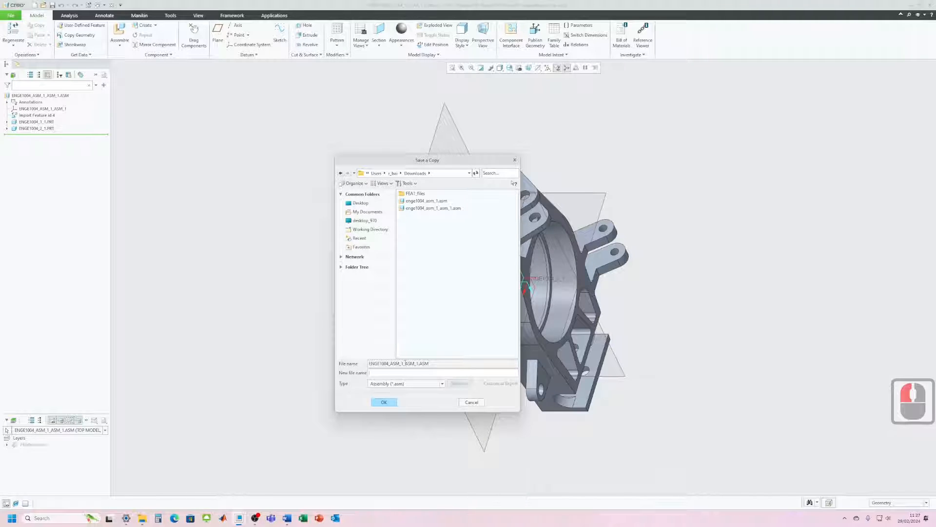
left_click_drag(393, 364, 404, 364)
key("ctrl+c")
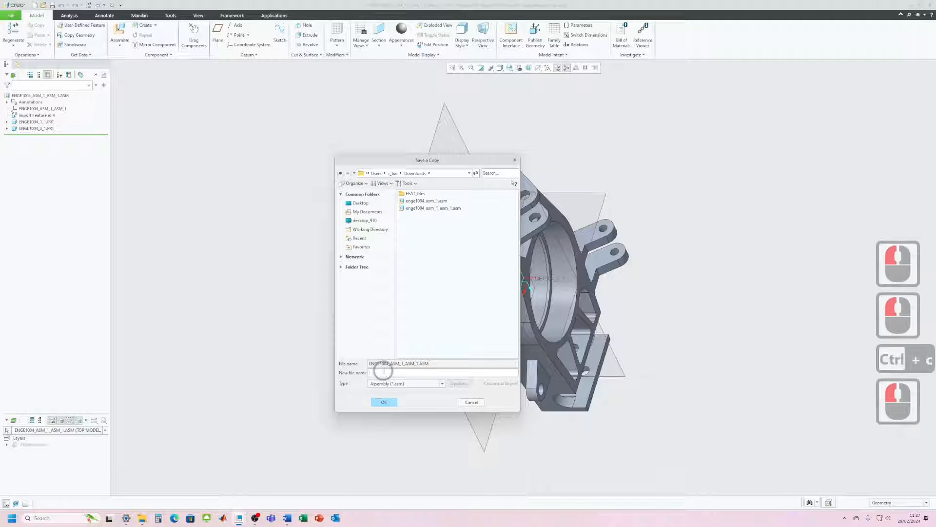
left_click(398, 374)
key("ctrl+v")
key("BackSpace")
type("2")
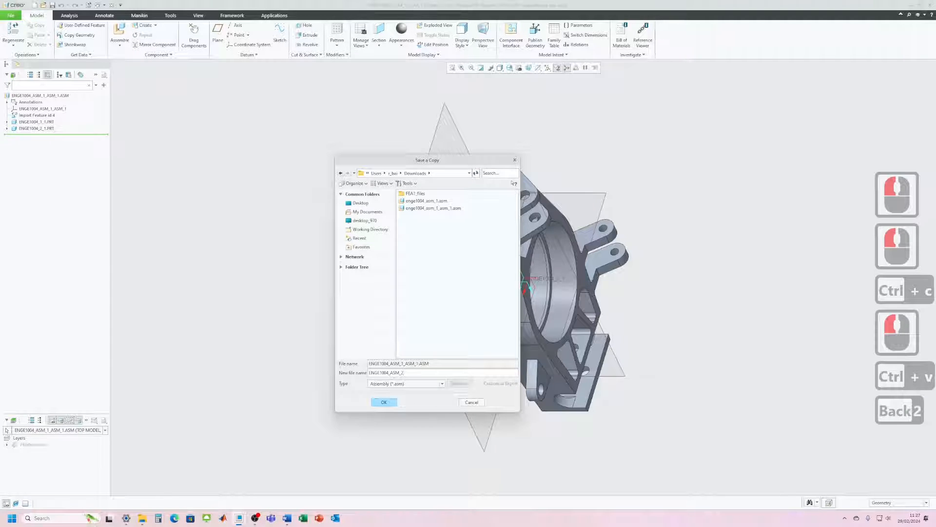
left_click(412, 385)
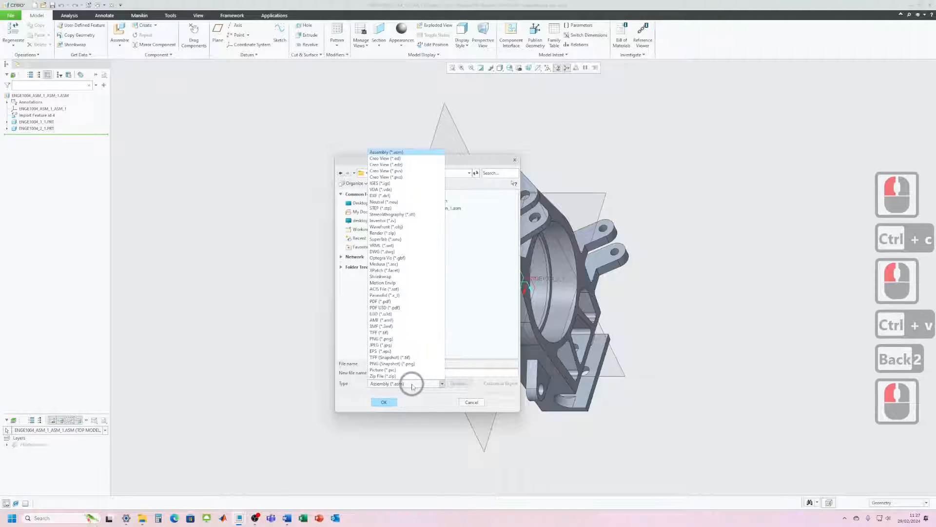
left_click(396, 211)
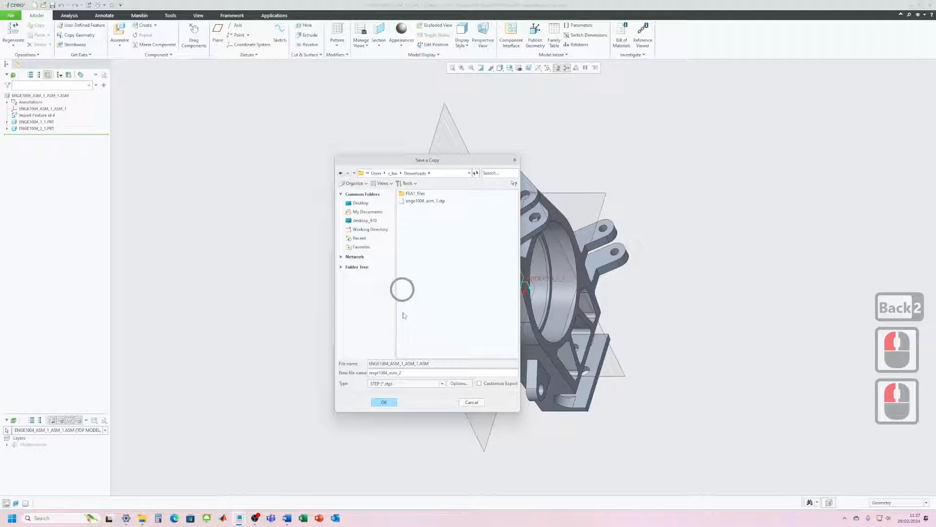
left_click(390, 404)
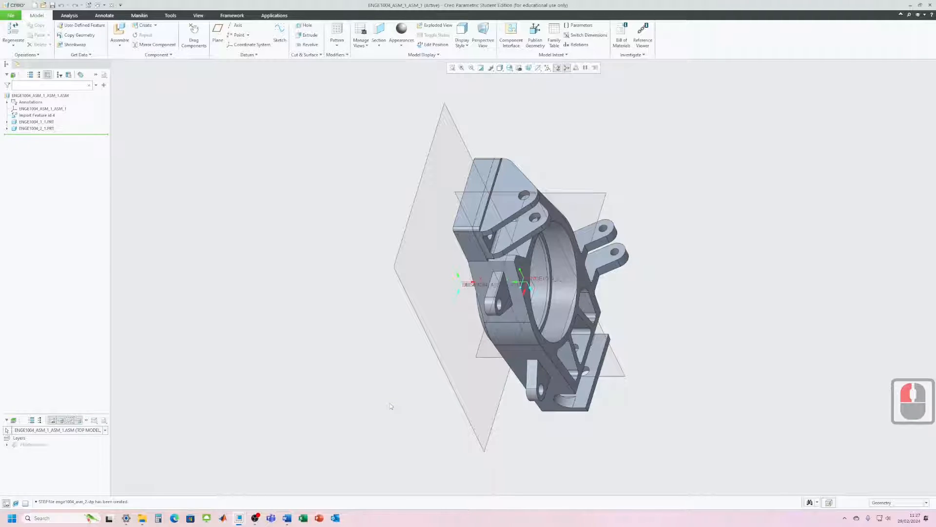
Check the Downloads folder in File Explorer for the exported enge1004_asm_2.stp, and minimise the folder window
left_click(145, 487)
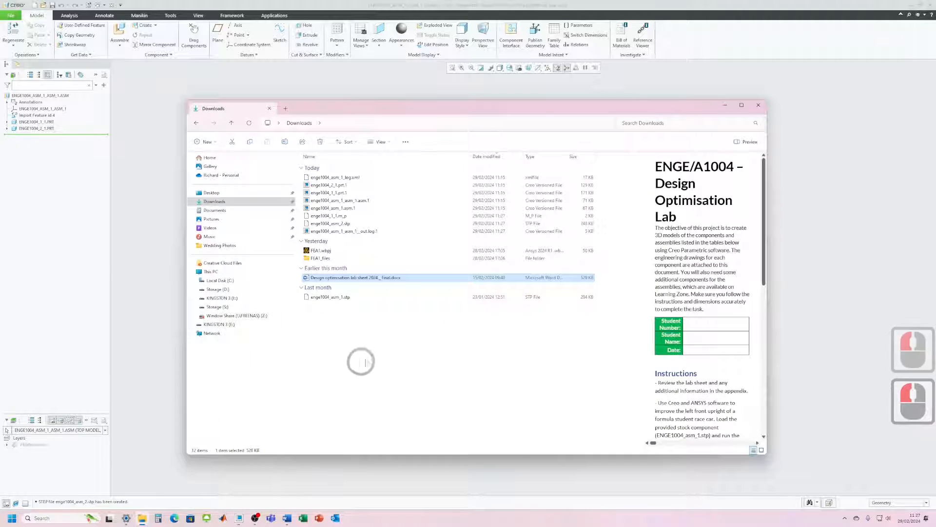
left_click(362, 326)
left_click(342, 225)
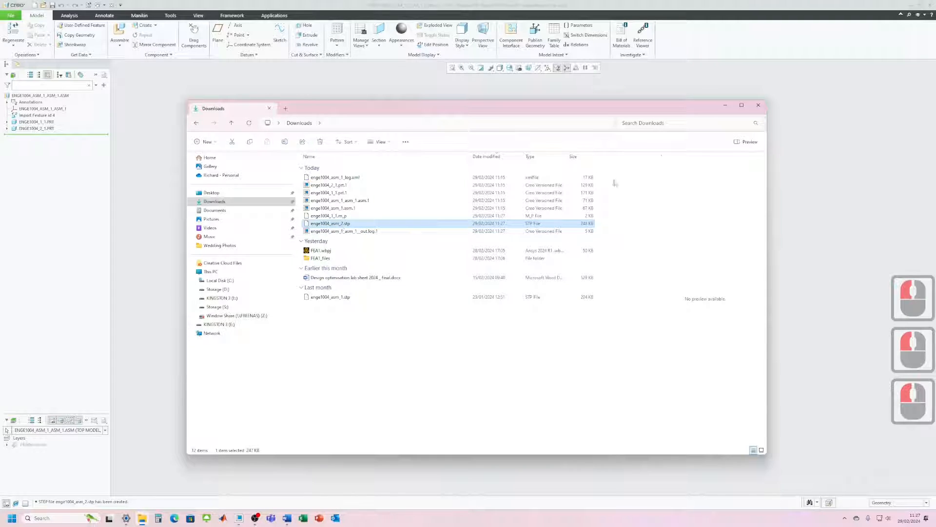
left_click(725, 105)
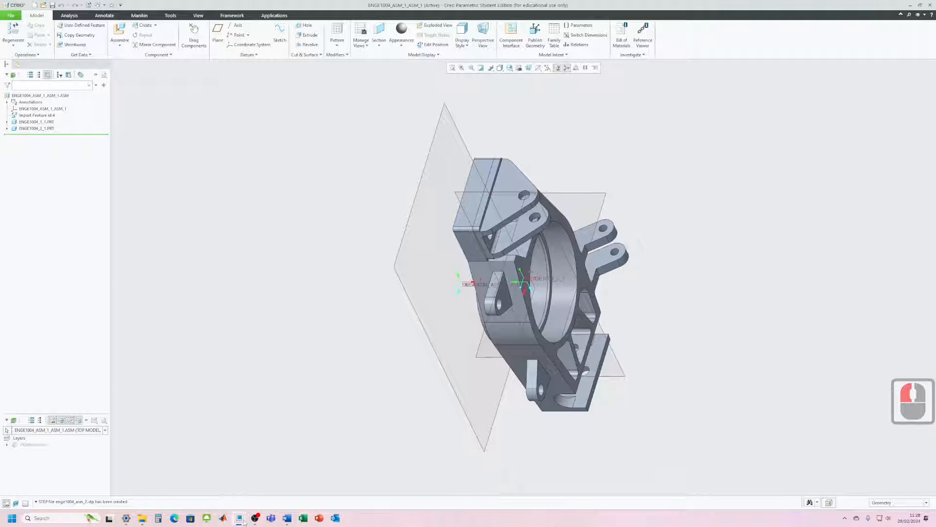
Return to the top-level assembly ENGE1004_ASM_1 and save it
mouse_move(244, 522)
left_click(178, 483)
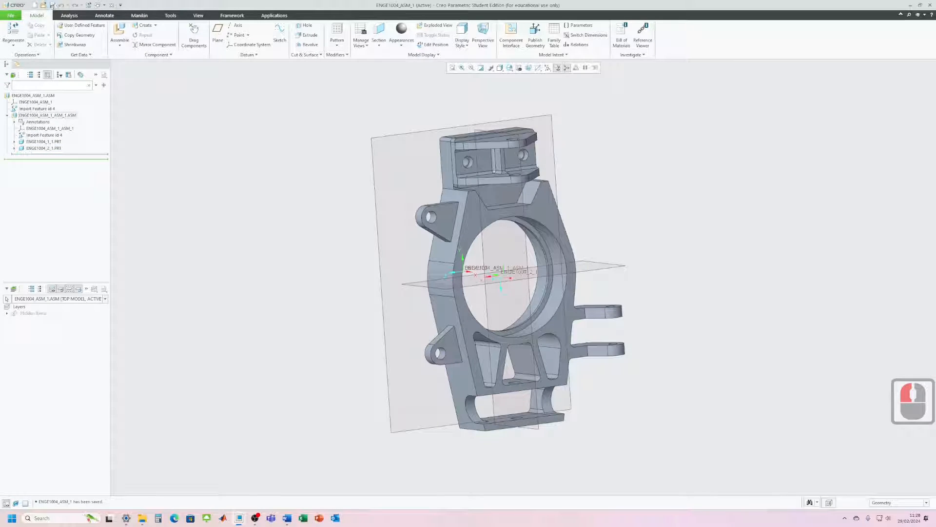
left_click(51, 5)
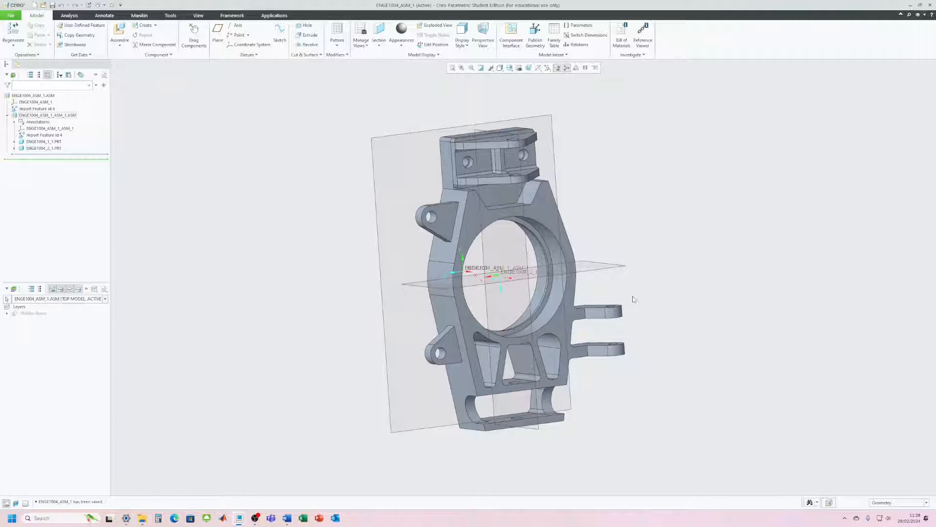
mouse_move(238, 518)
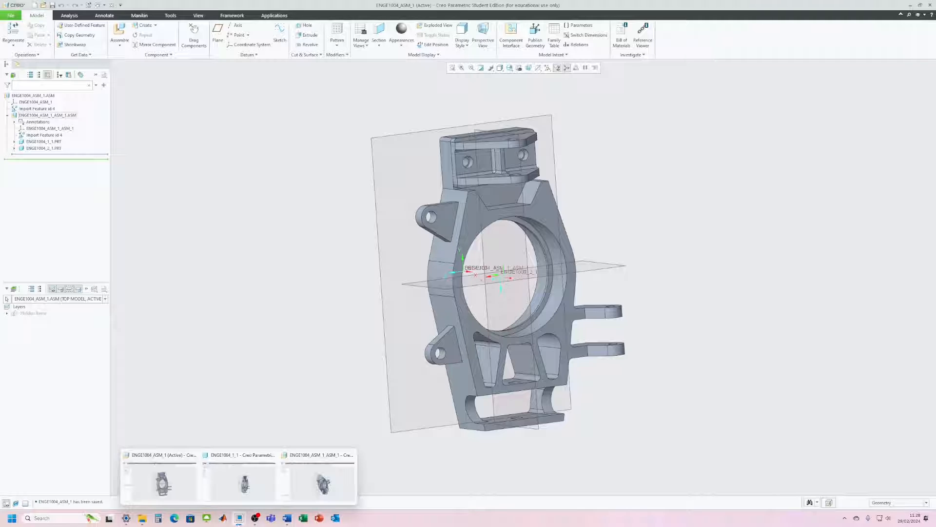